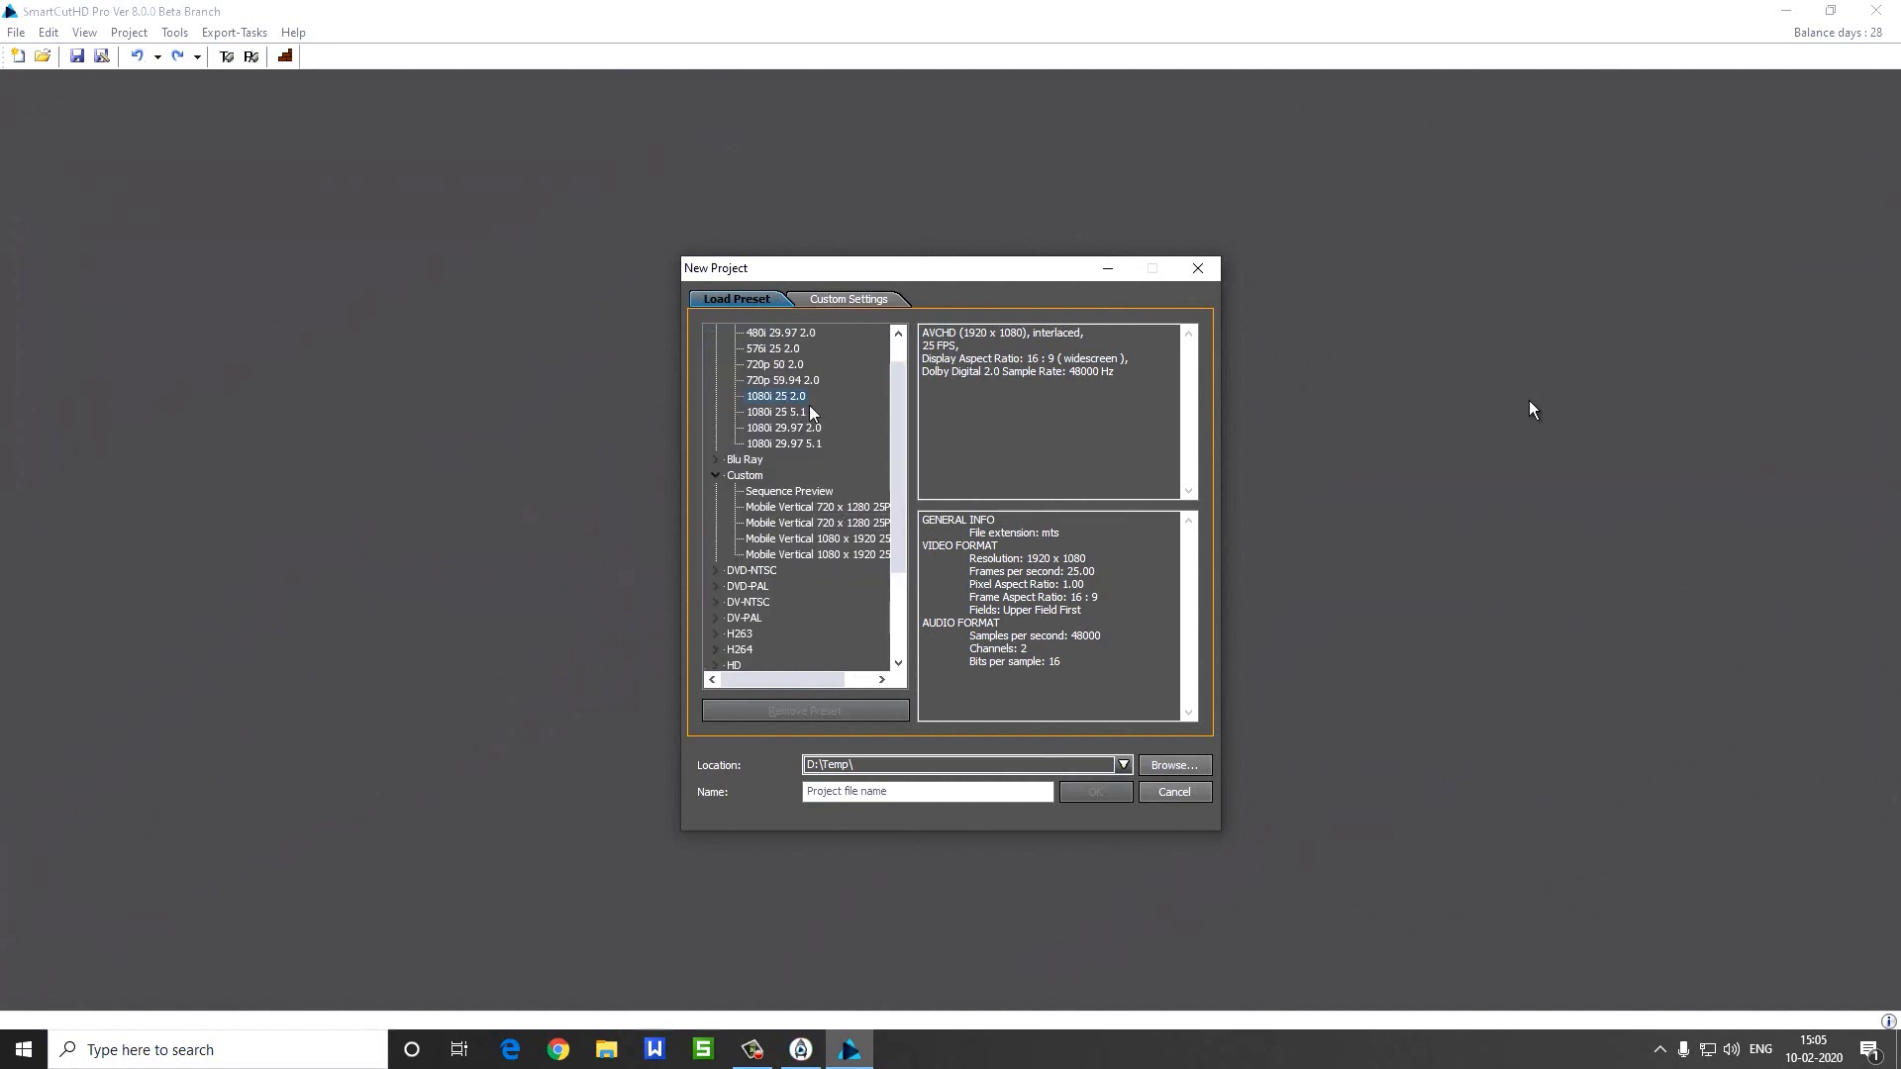
# Name the new project monarch_01 and create it with the selected AVCHD 1080i 25 2.0 preset
pyautogui.click(863, 789)
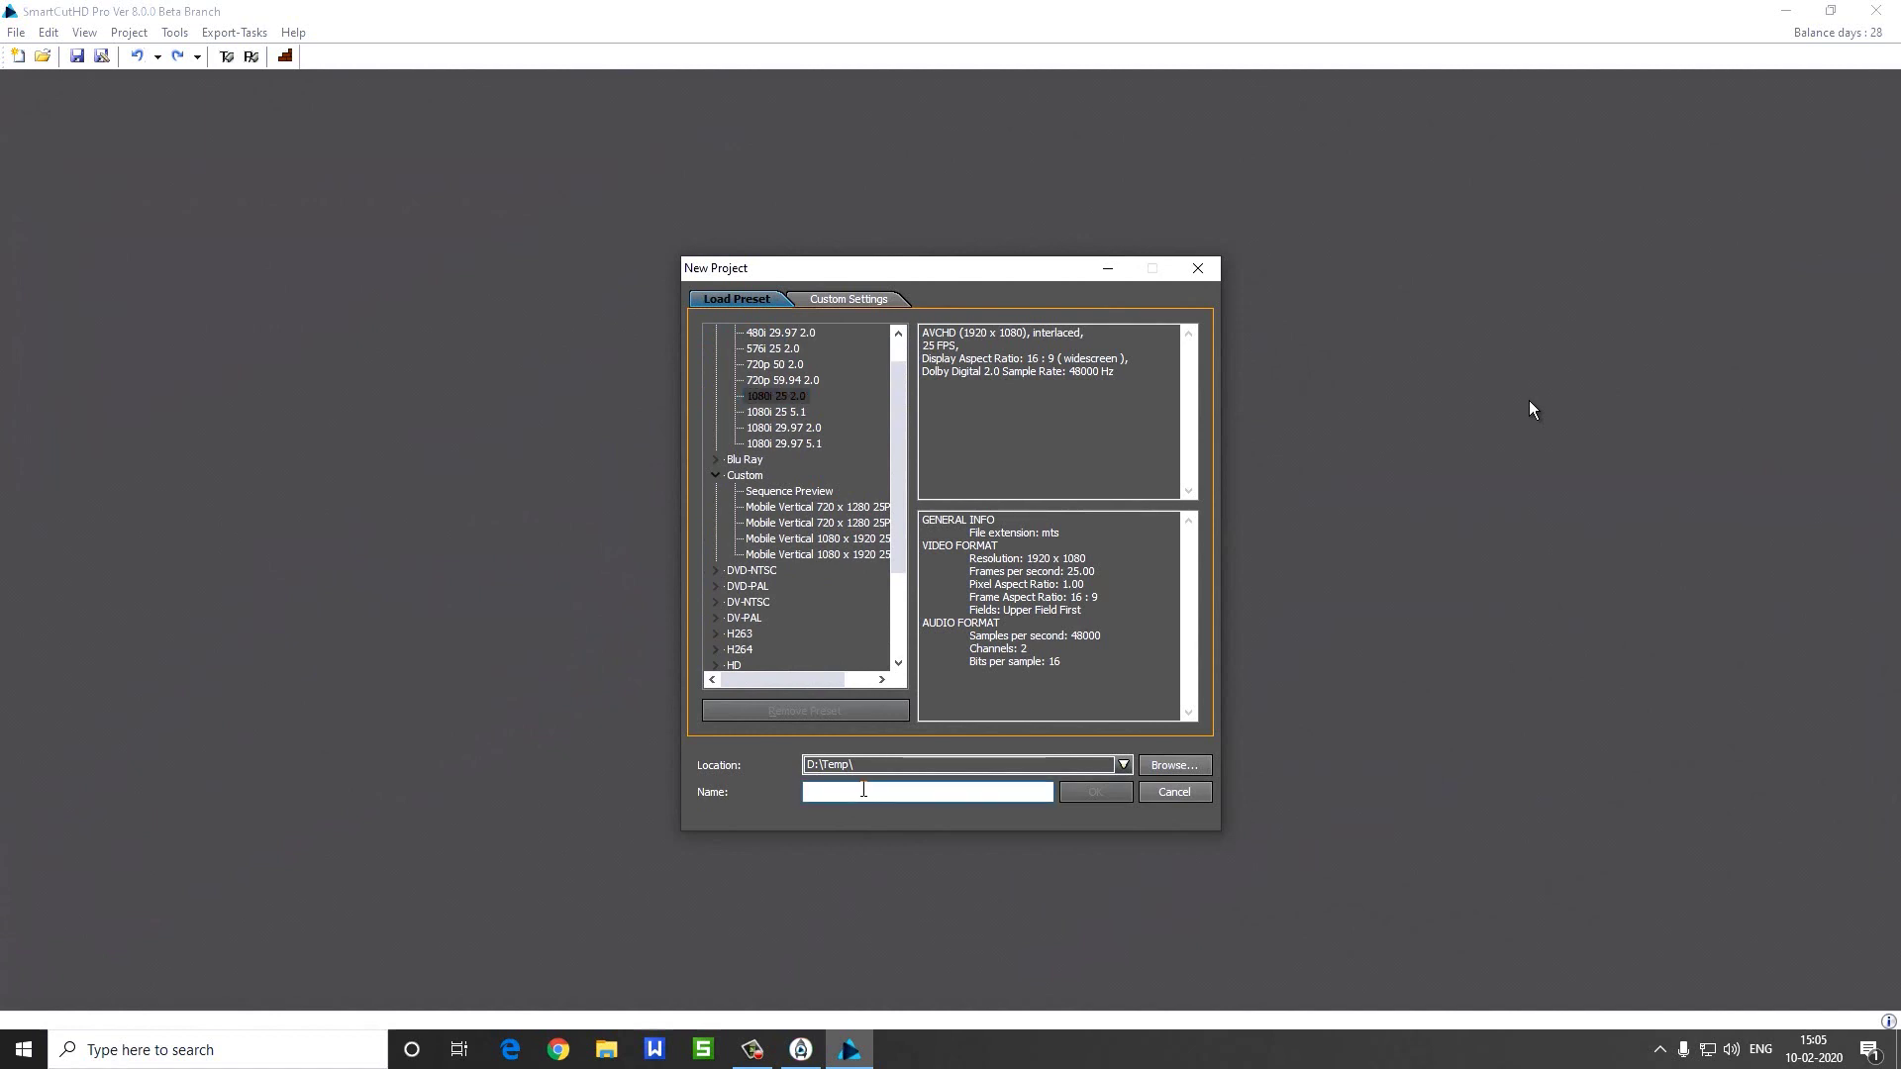
pyautogui.write('monarch_01')
pyautogui.press('Return')
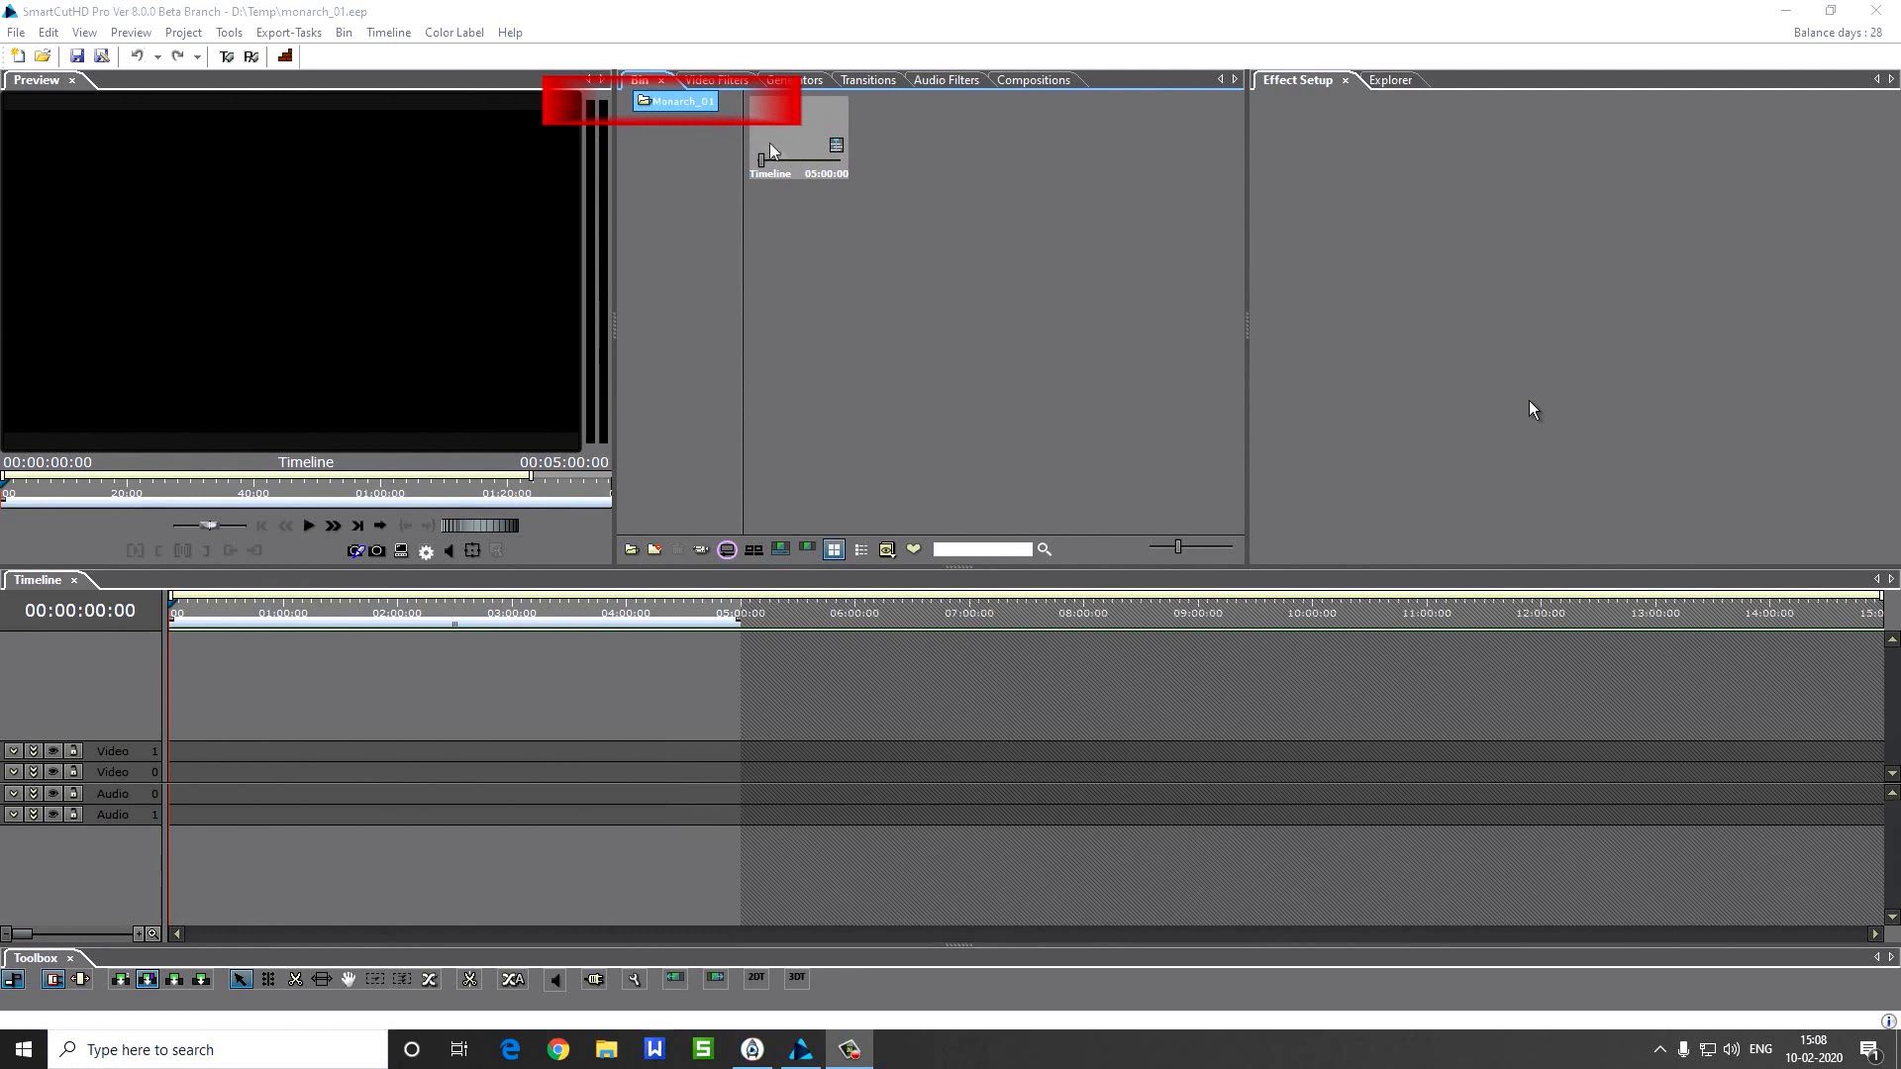
# Import the clips 00011 through 00035_2 from the BARAT FOOTAGE folder into the bin
pyautogui.doubleClick(976, 226)
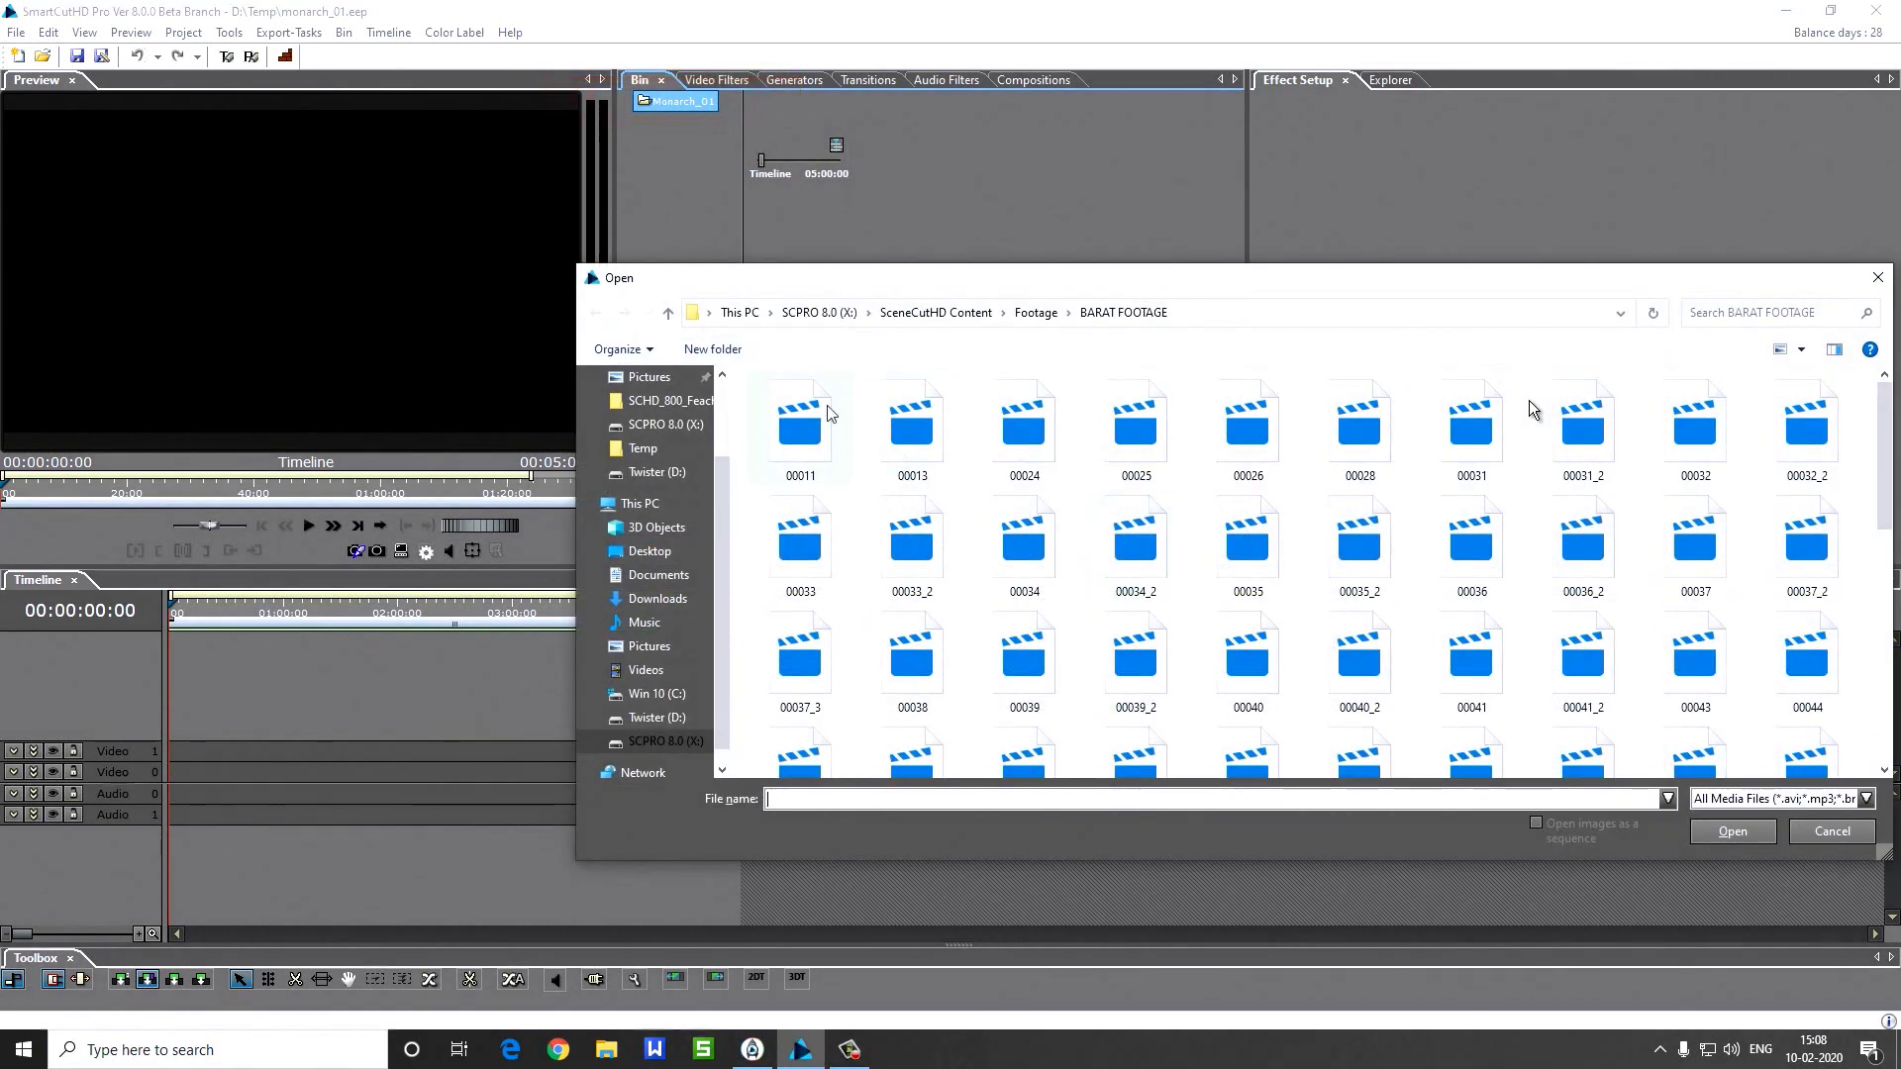
pyautogui.click(800, 425)
pyautogui.keyDown('shift'); pyautogui.click(1358, 545); pyautogui.keyUp('shift')
pyautogui.press('Return')
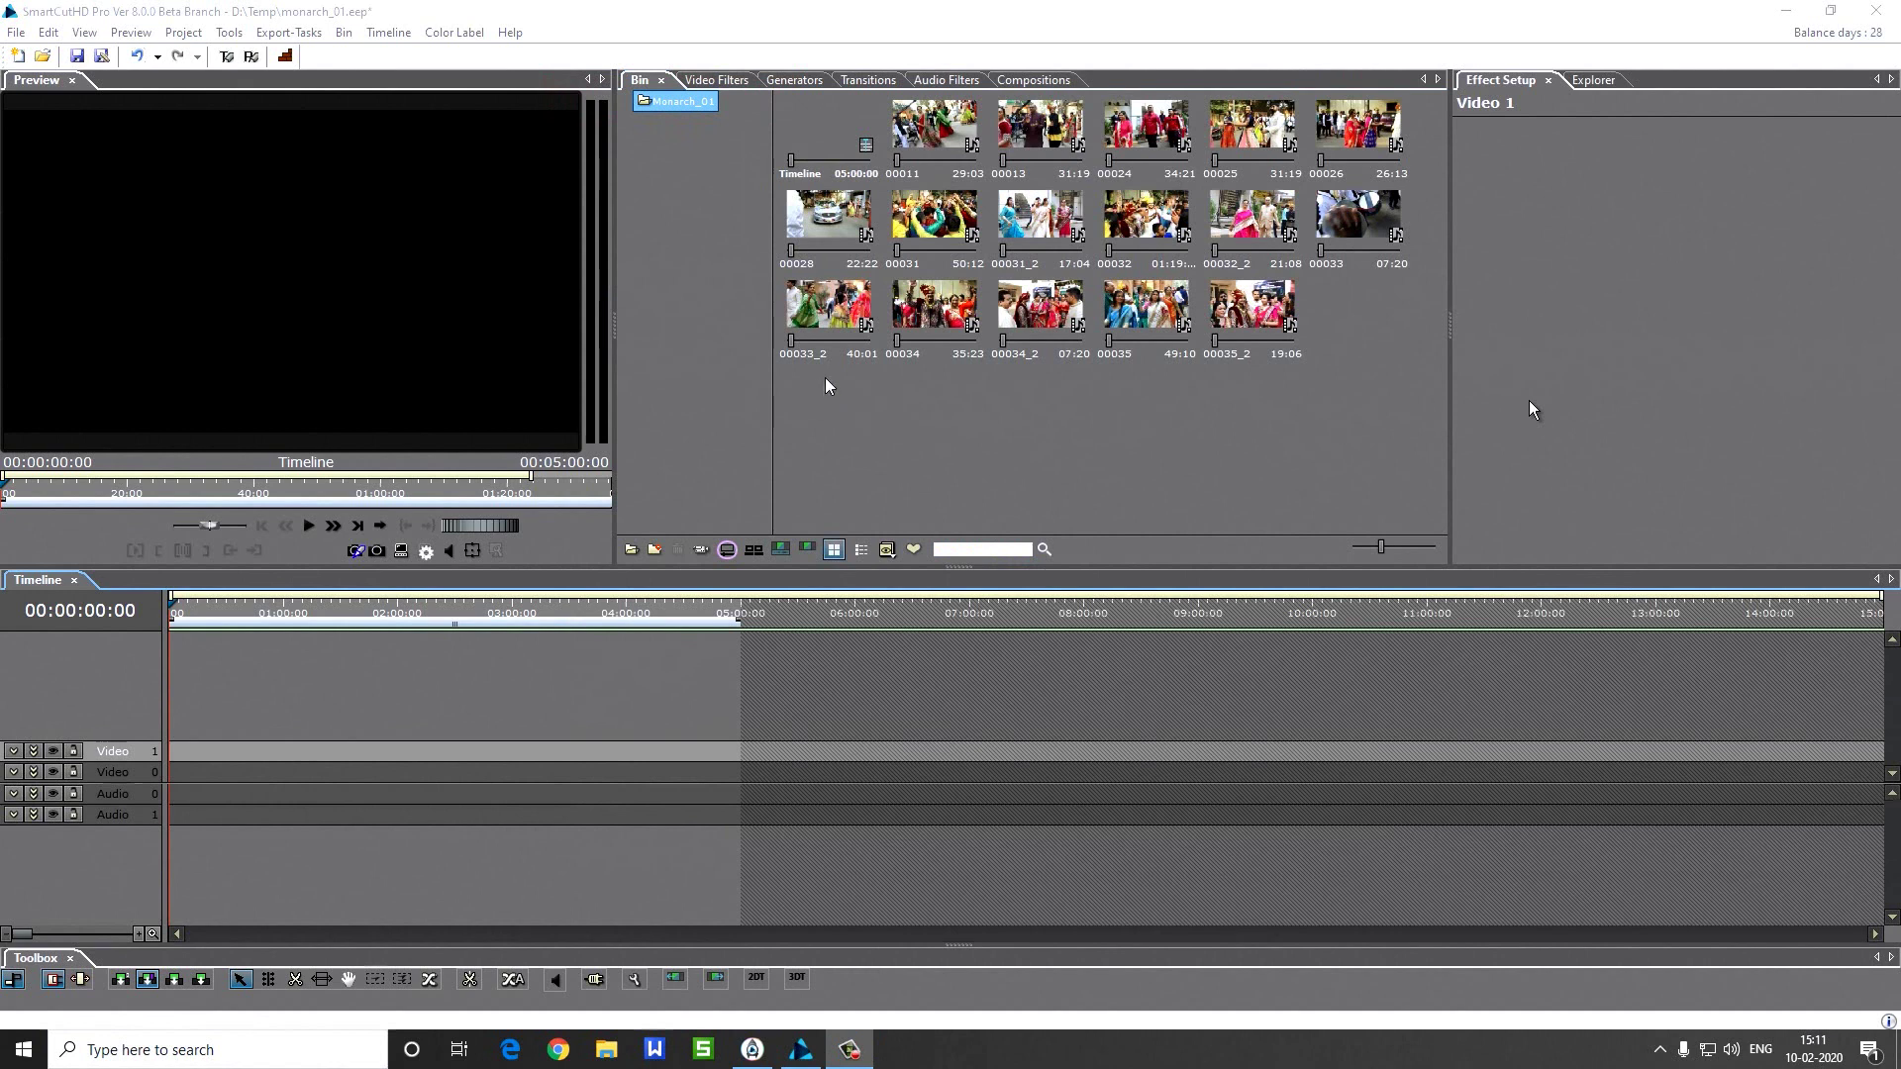
# Place clips 00034_2, 00035, 00035_2 and 00033 end to end on the Video 0 track from the start of the timeline
pyautogui.moveTo(813, 350)
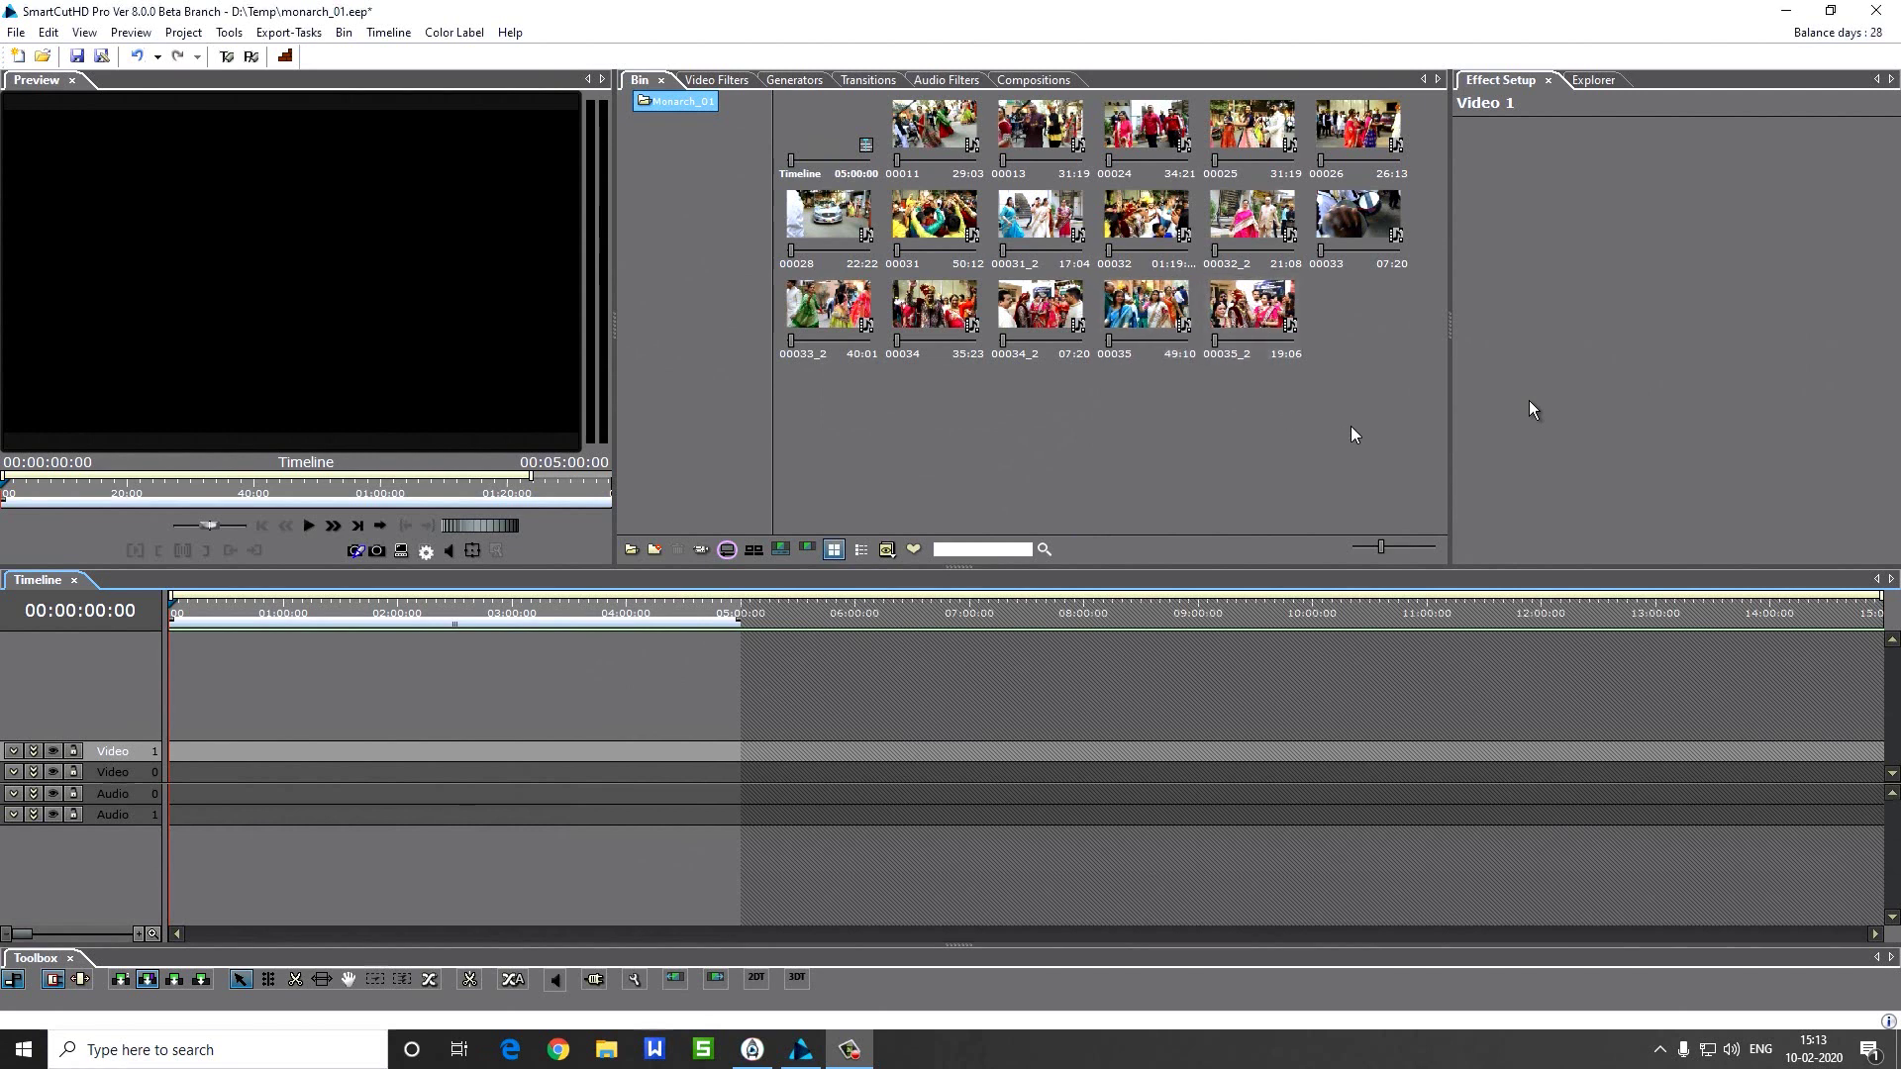
pyautogui.moveTo(1351, 426); pyautogui.dragTo(179, 792)
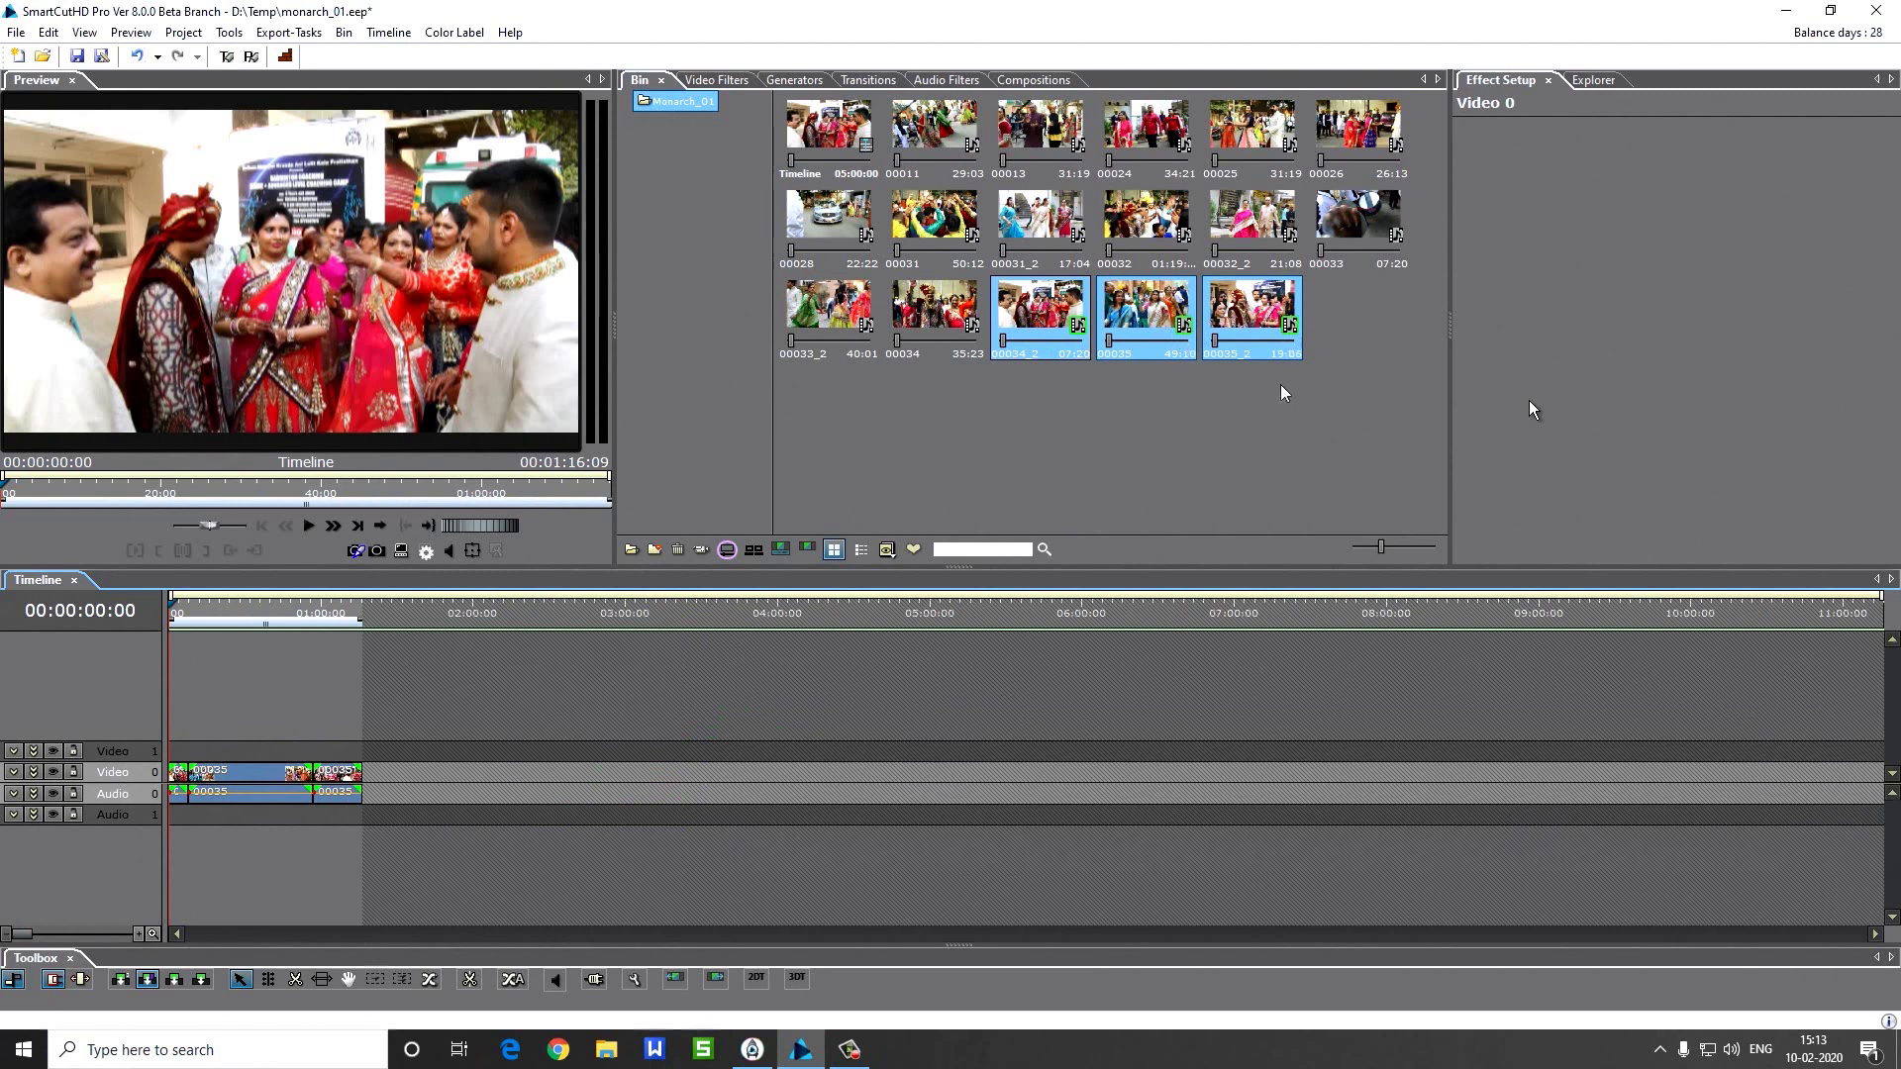
pyautogui.moveTo(1357, 218); pyautogui.dragTo(376, 795)
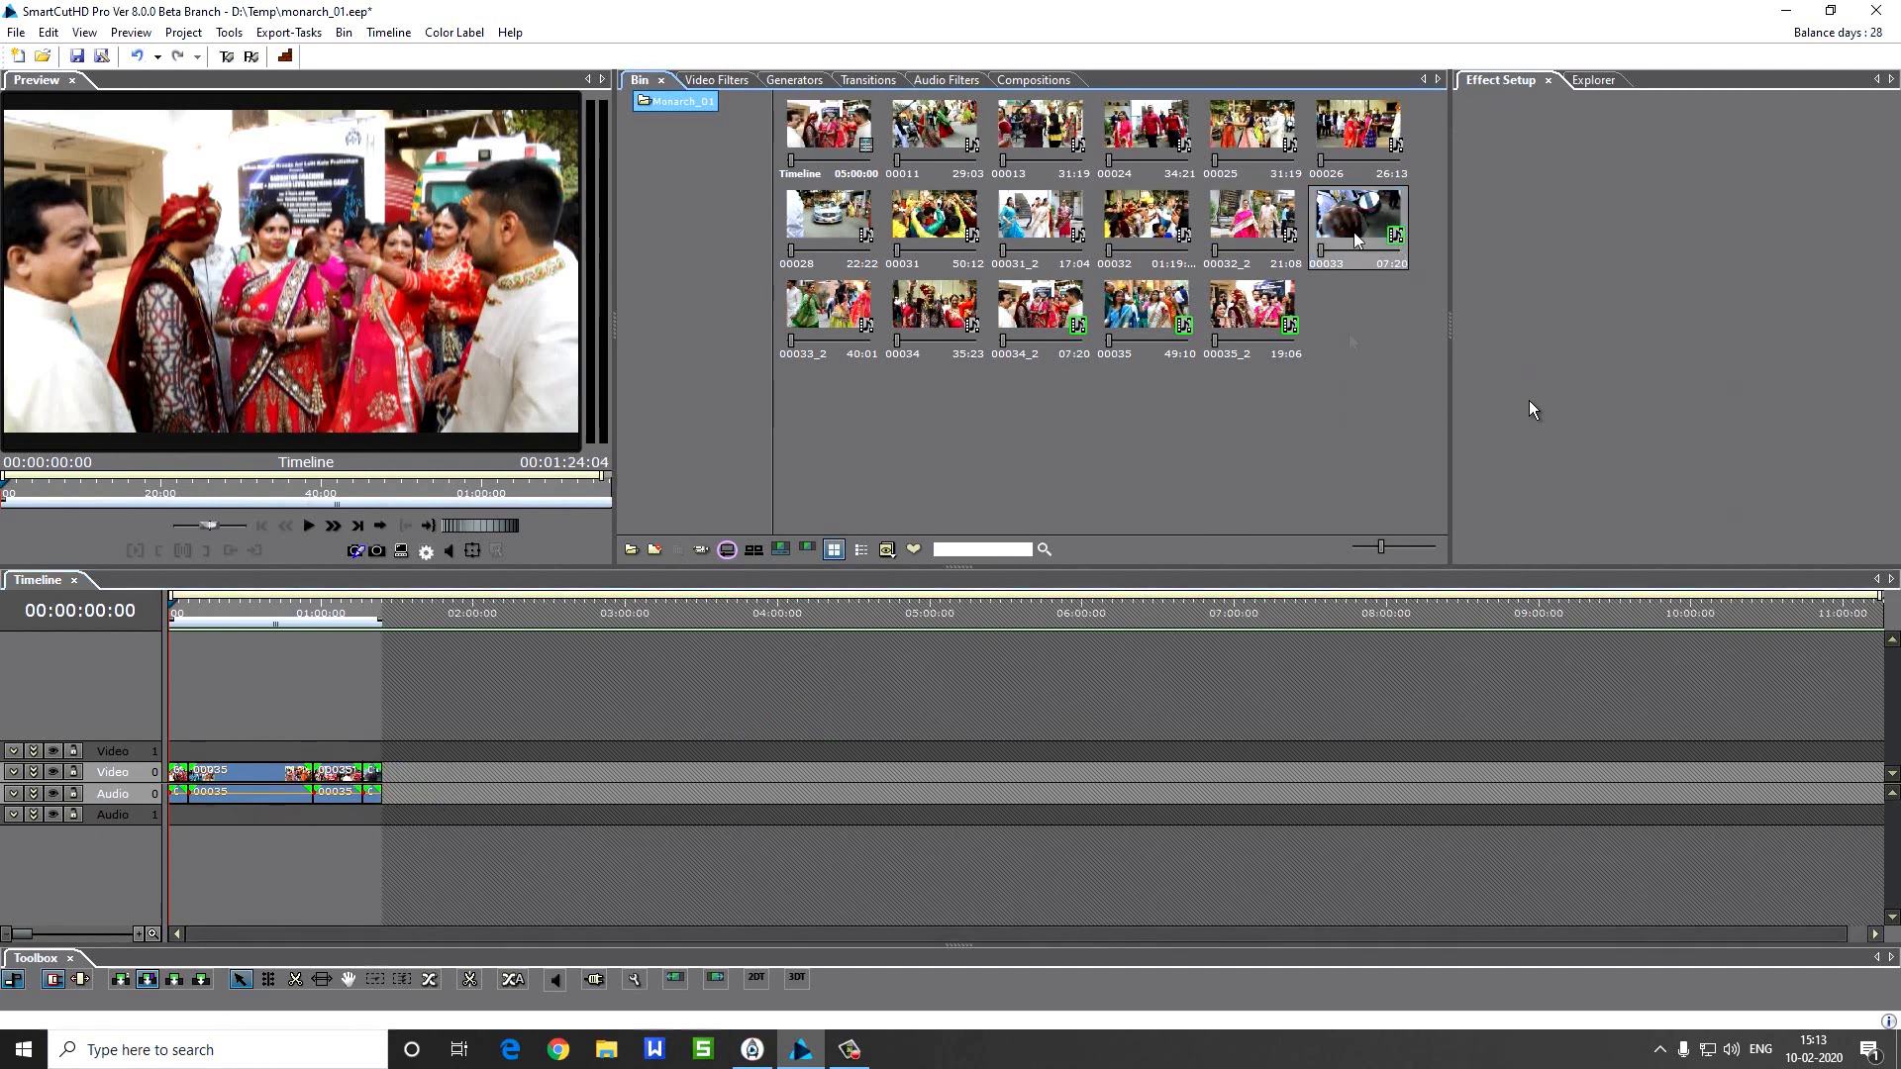
pyautogui.click(1238, 458)
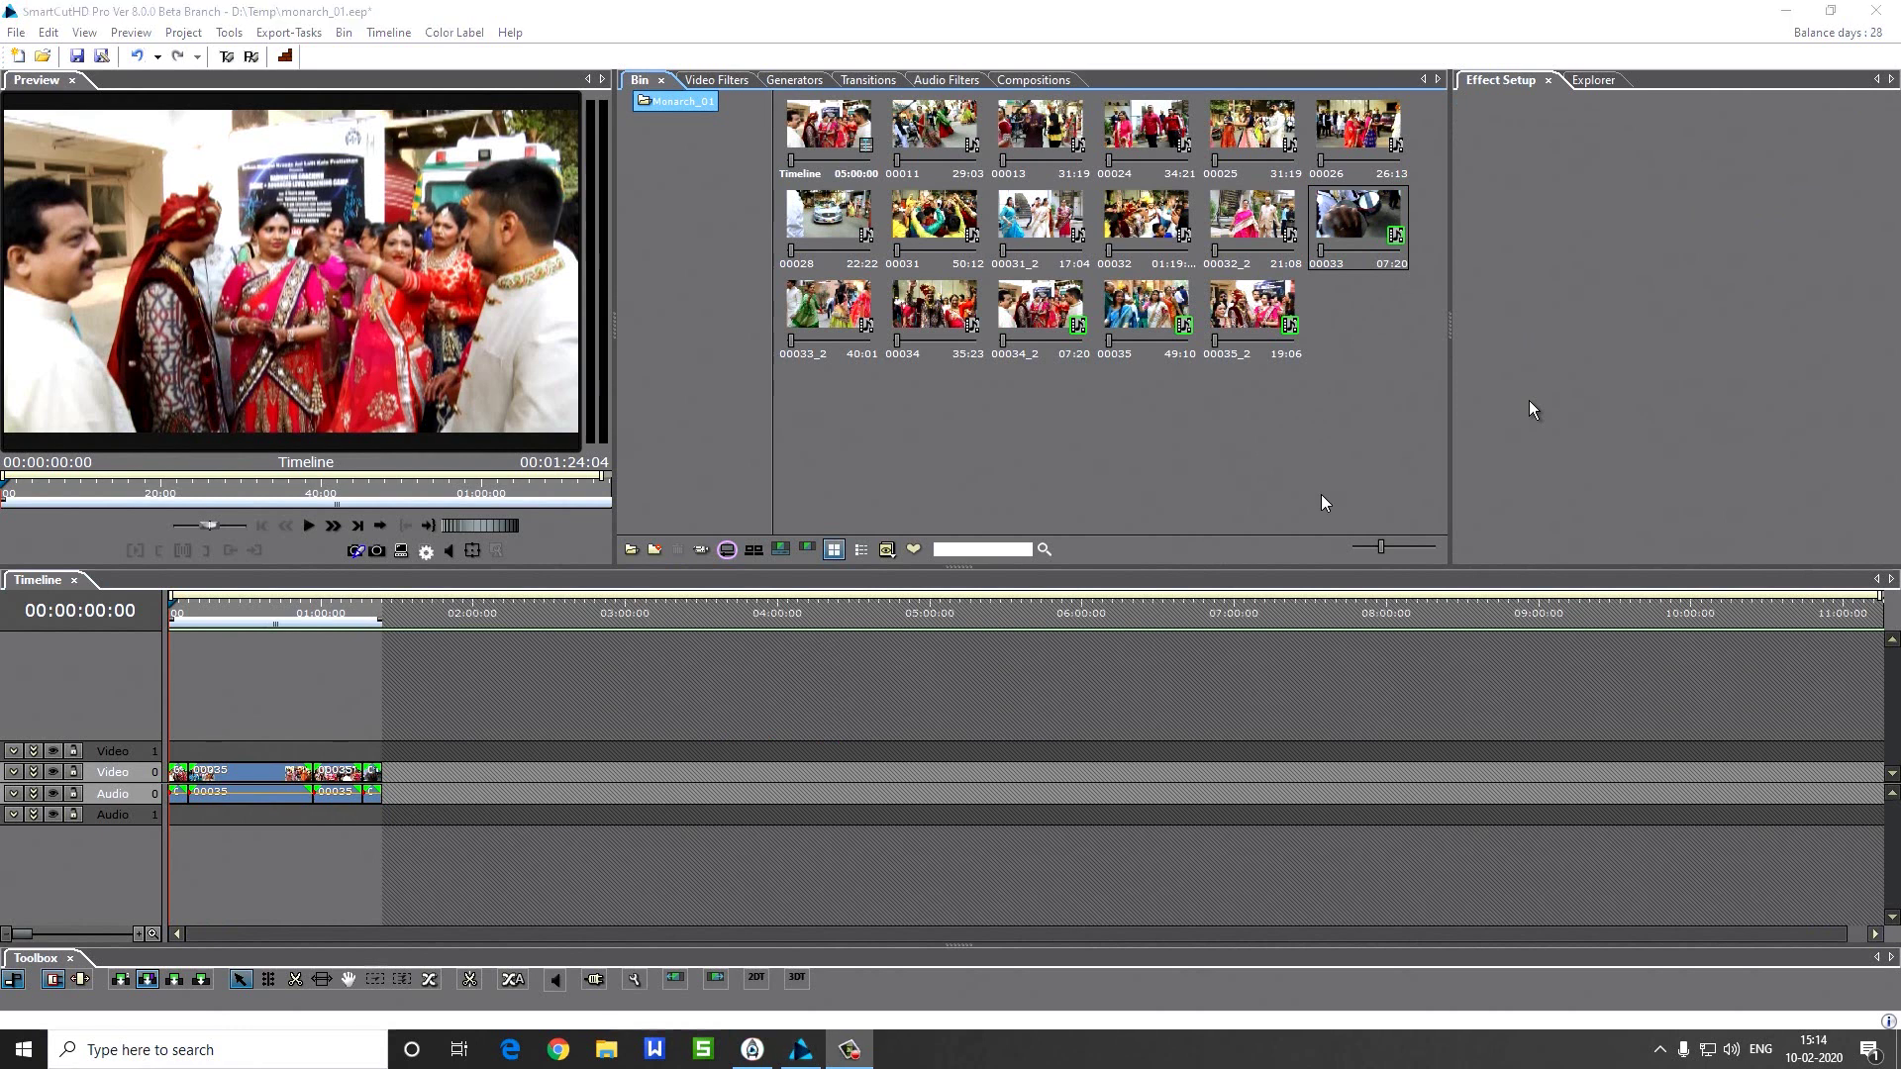
# Filter the bin by clip usage, showing the used clips first and the unused clips second
pyautogui.click(887, 551)
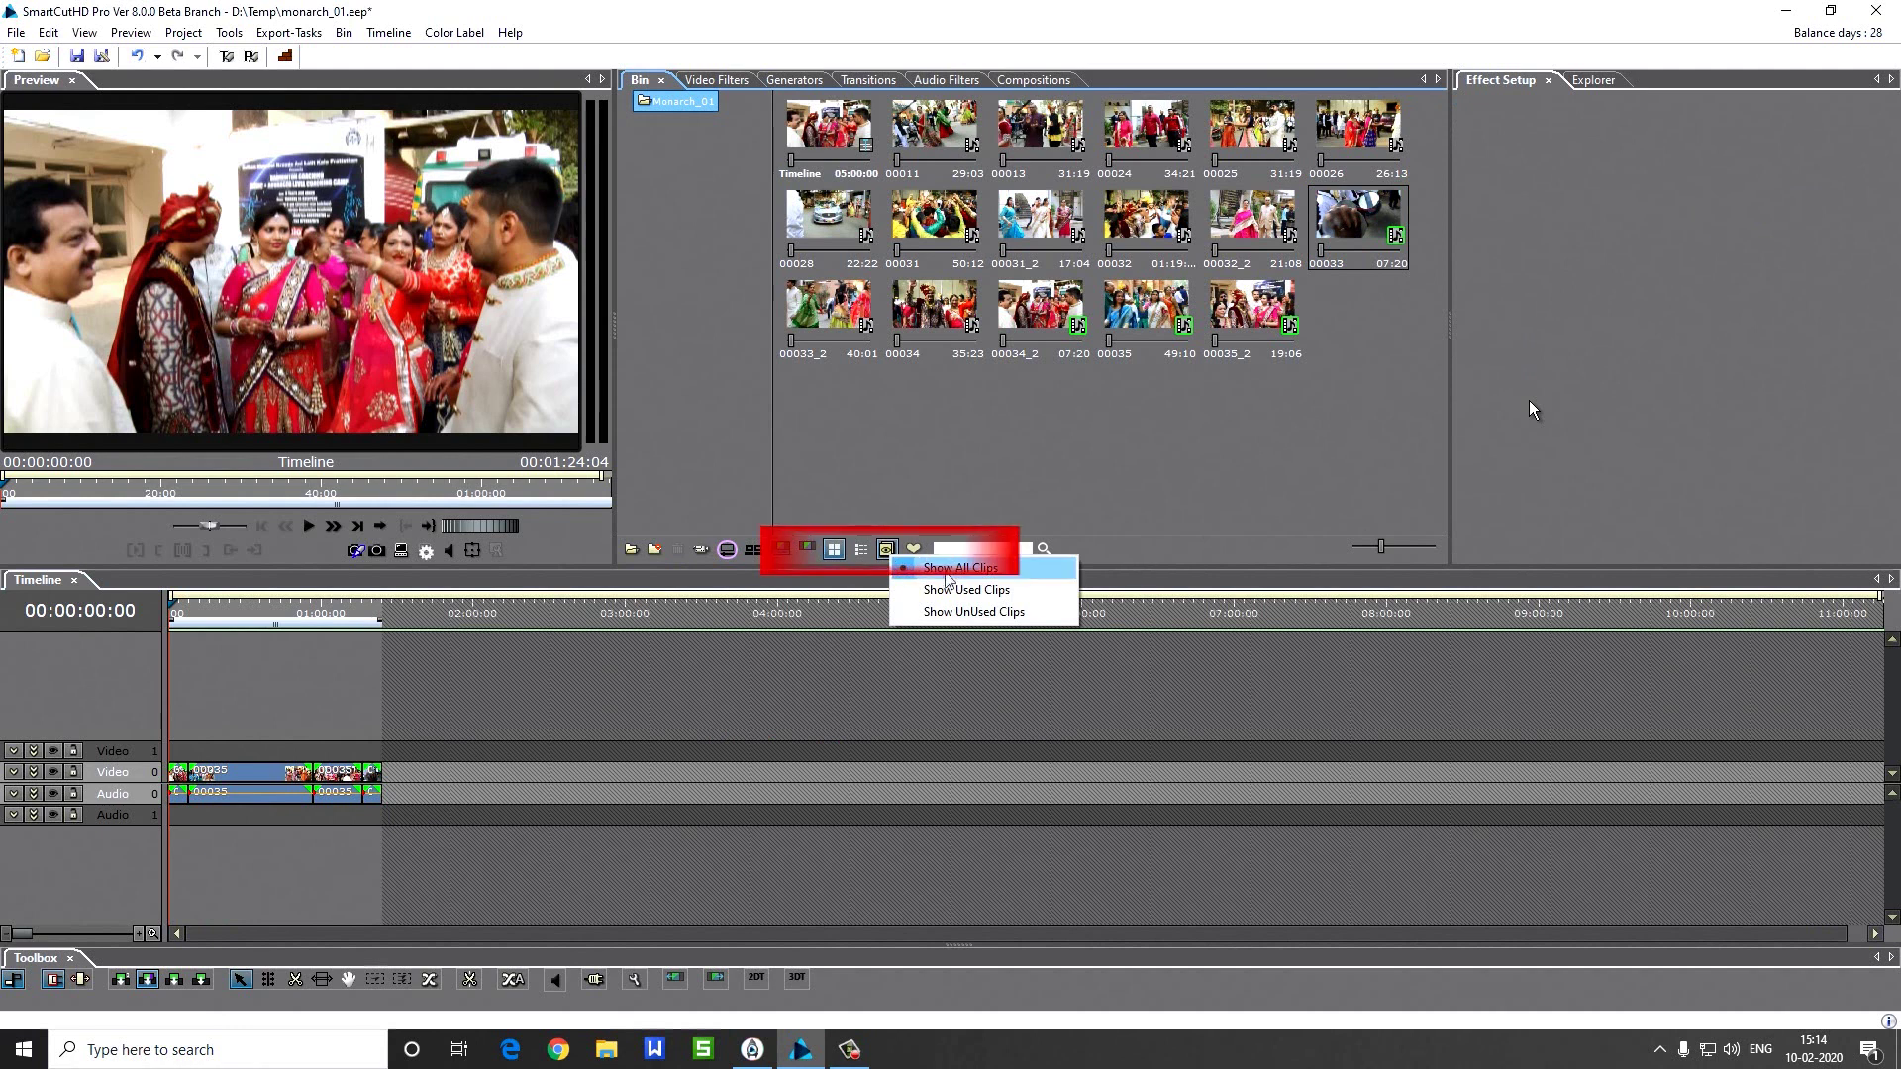
pyautogui.click(938, 591)
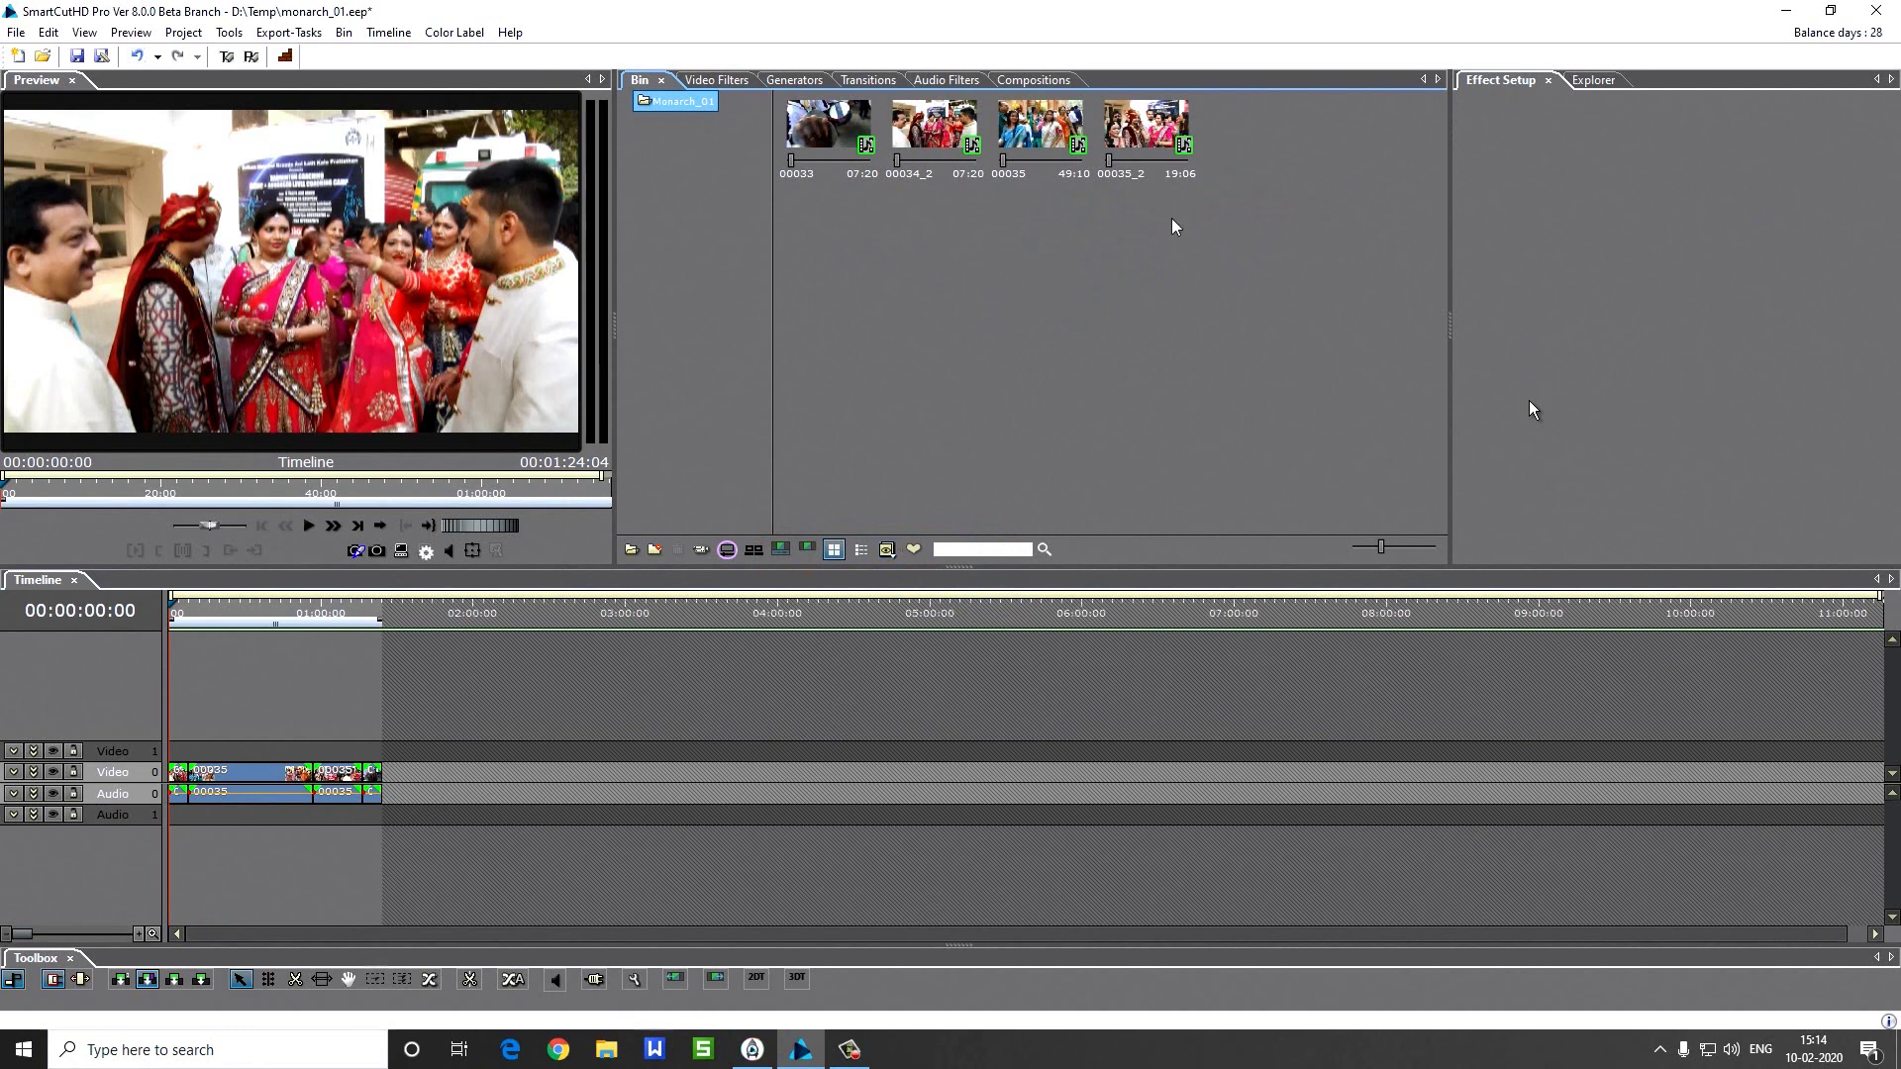
pyautogui.click(894, 553)
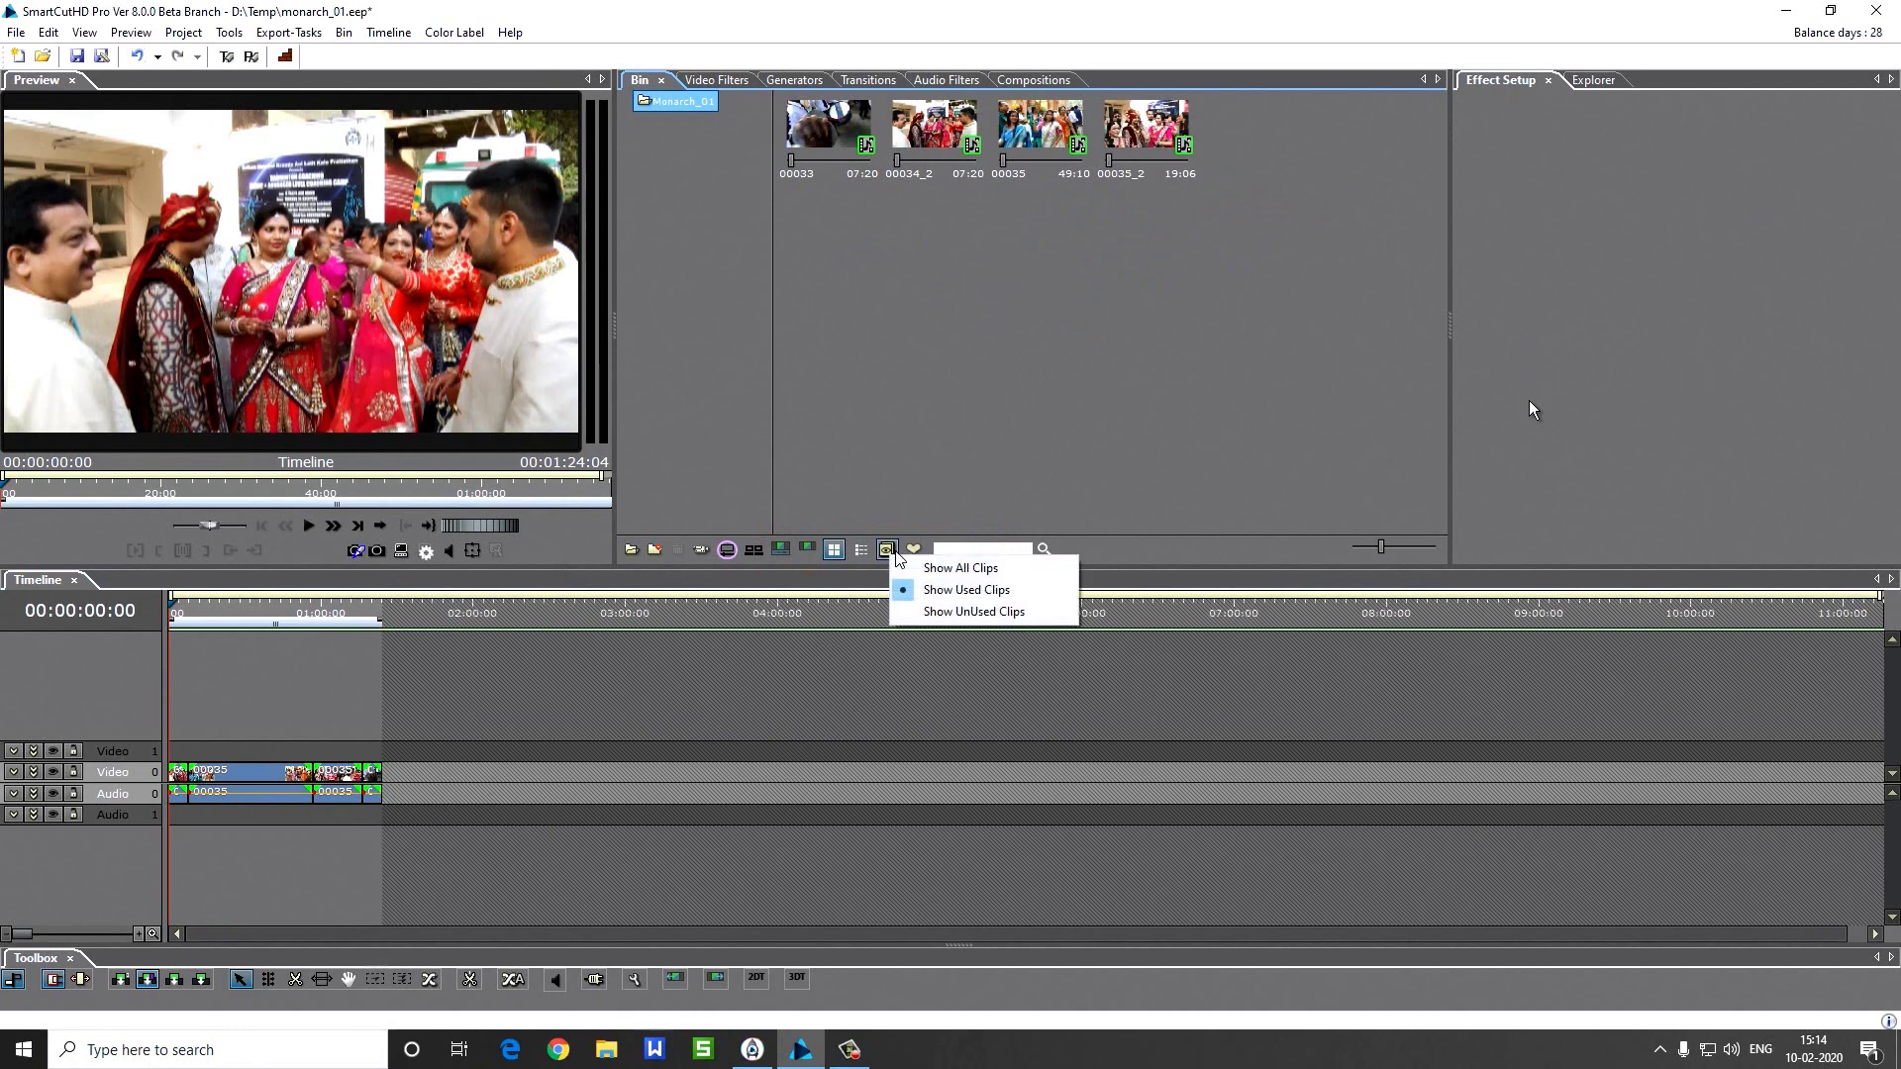
pyautogui.click(940, 613)
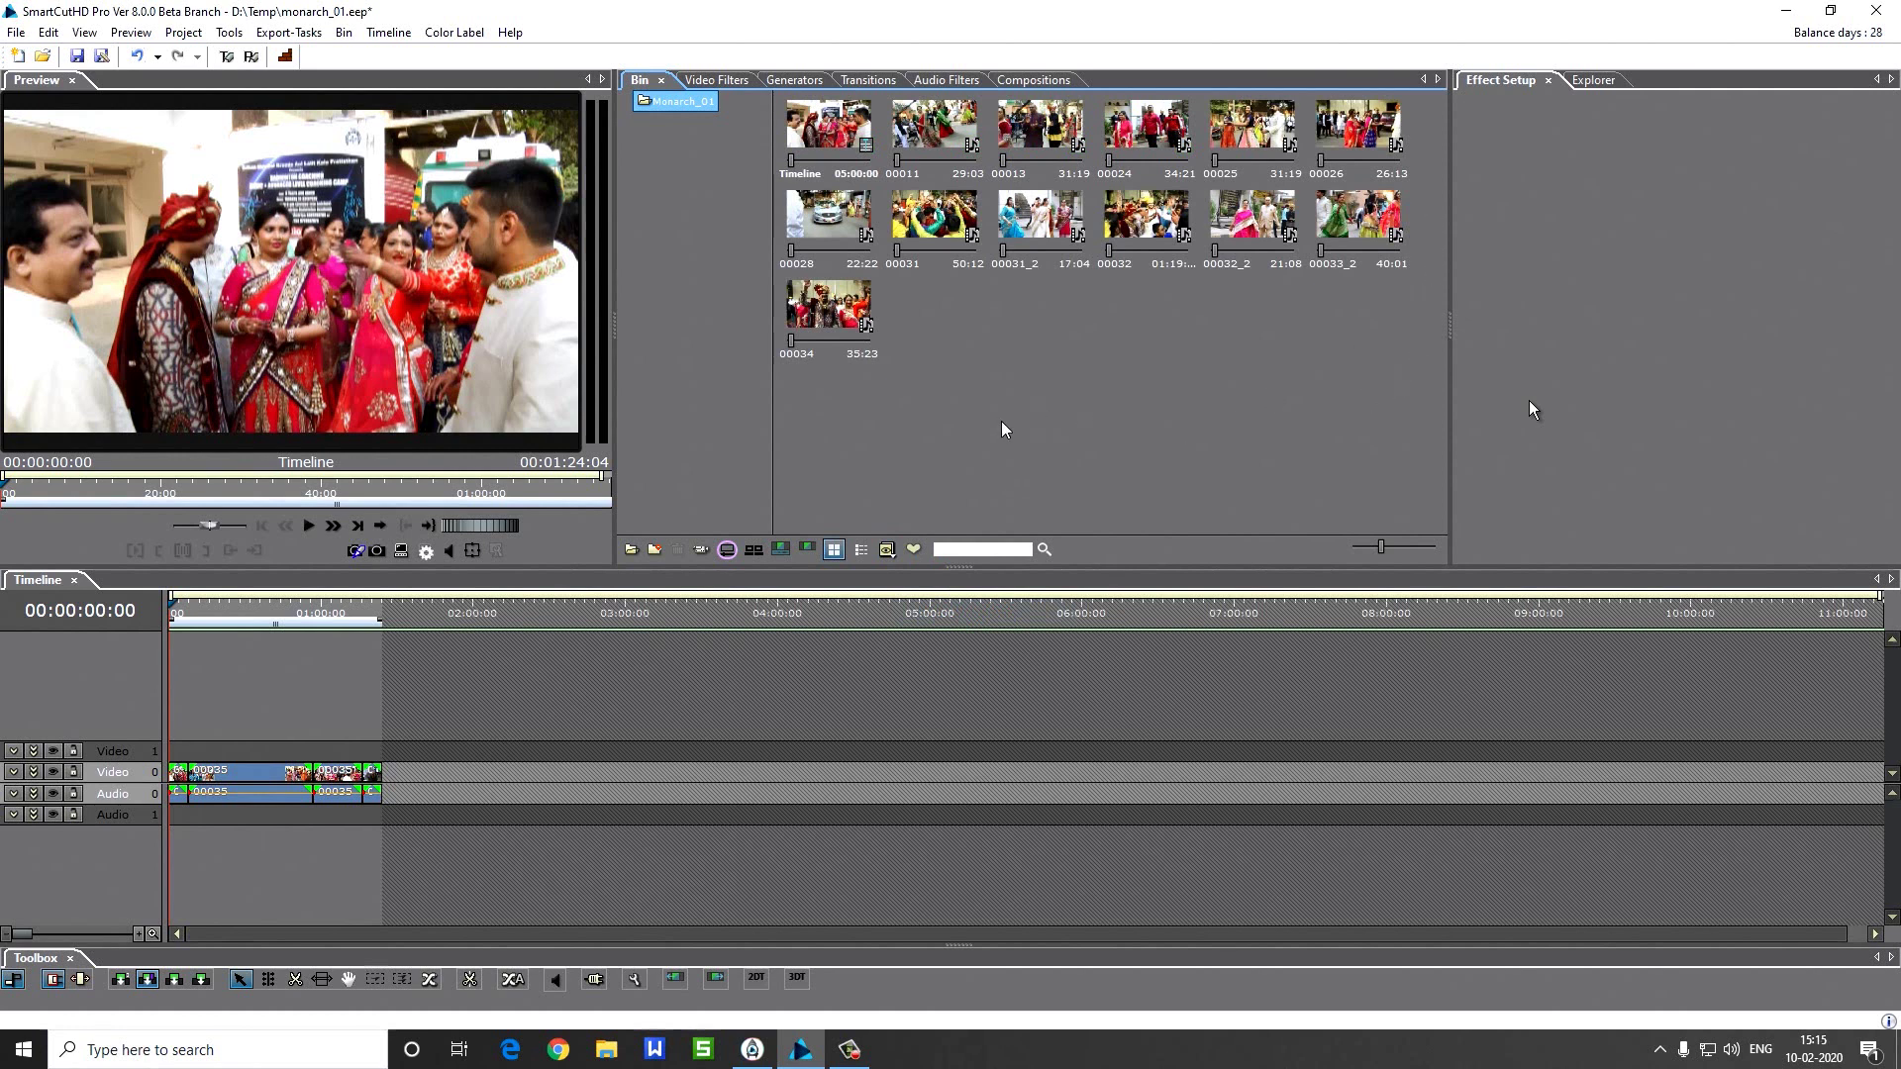
# Add clips 00032_2, 00028 and 00031_2 to the favourites and check them by switching the bin's favourites-only view on and off
pyautogui.click(1290, 263)
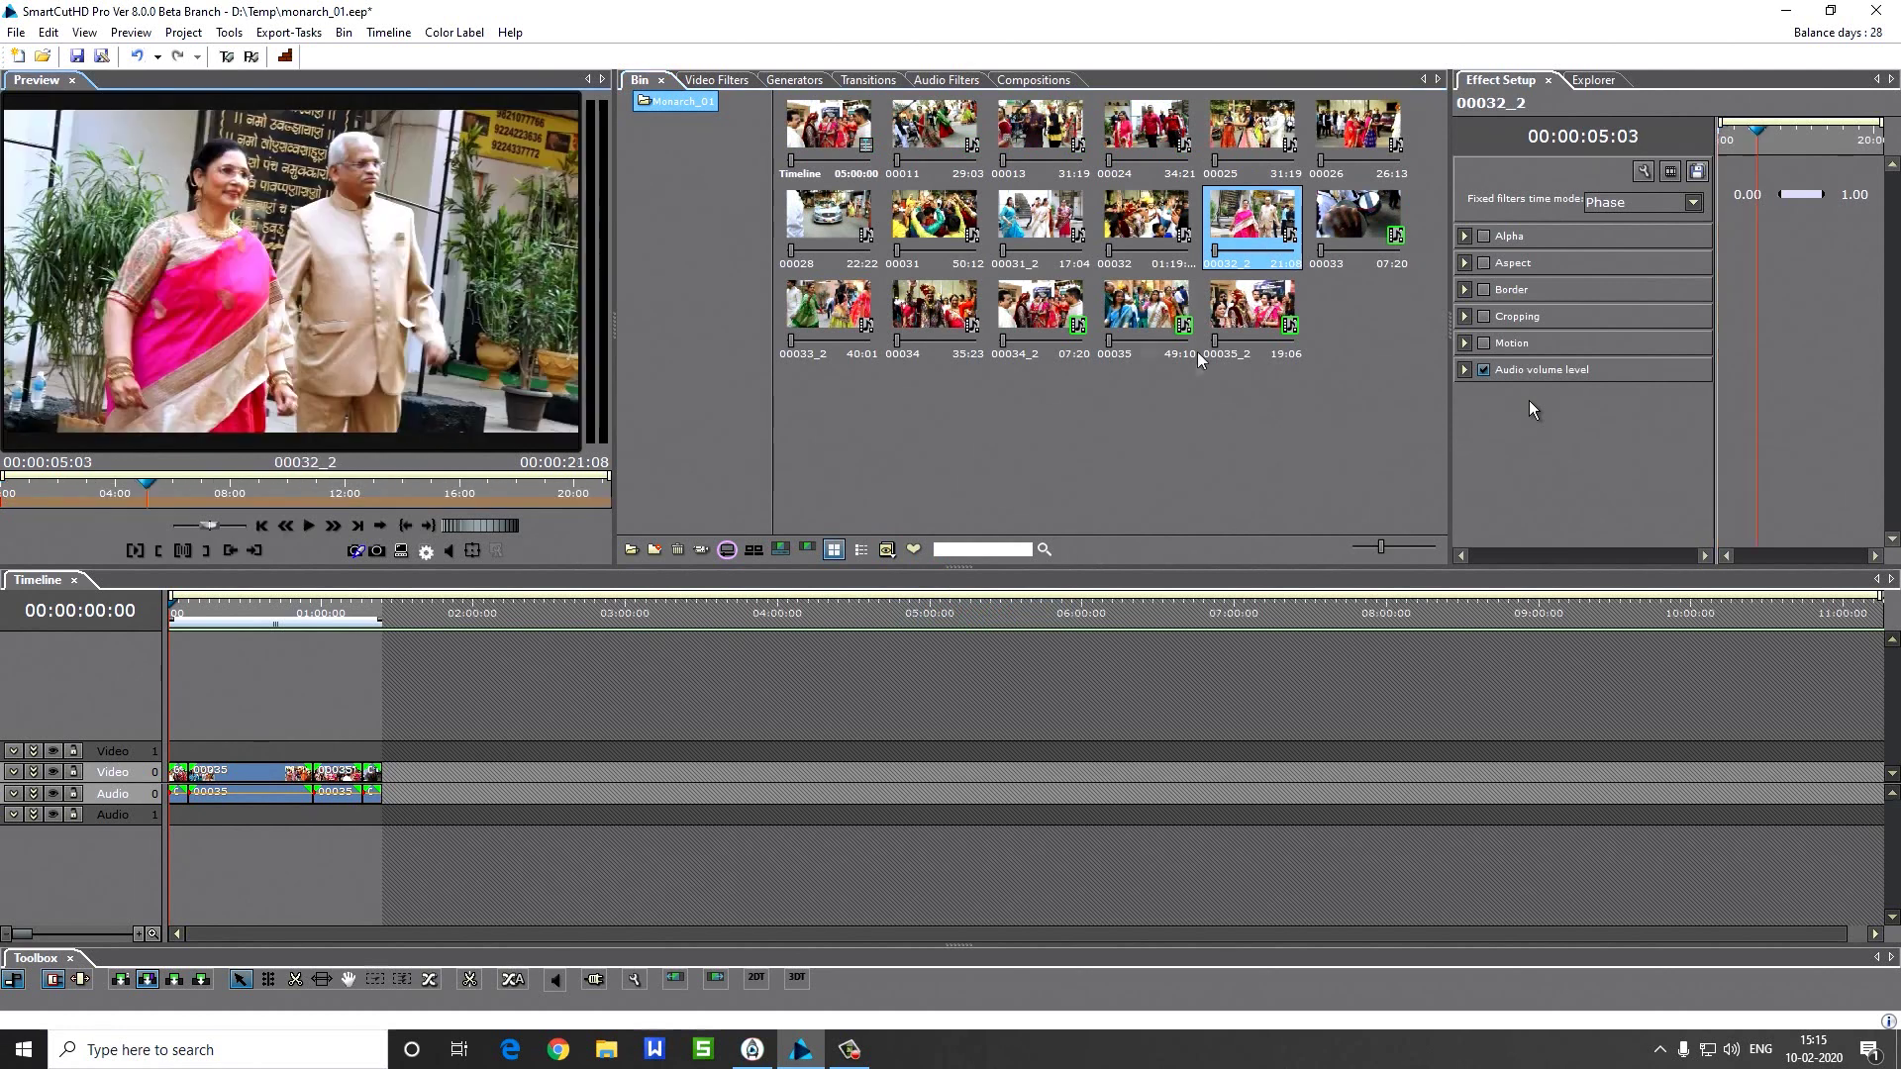
pyautogui.rightClick(1241, 217)
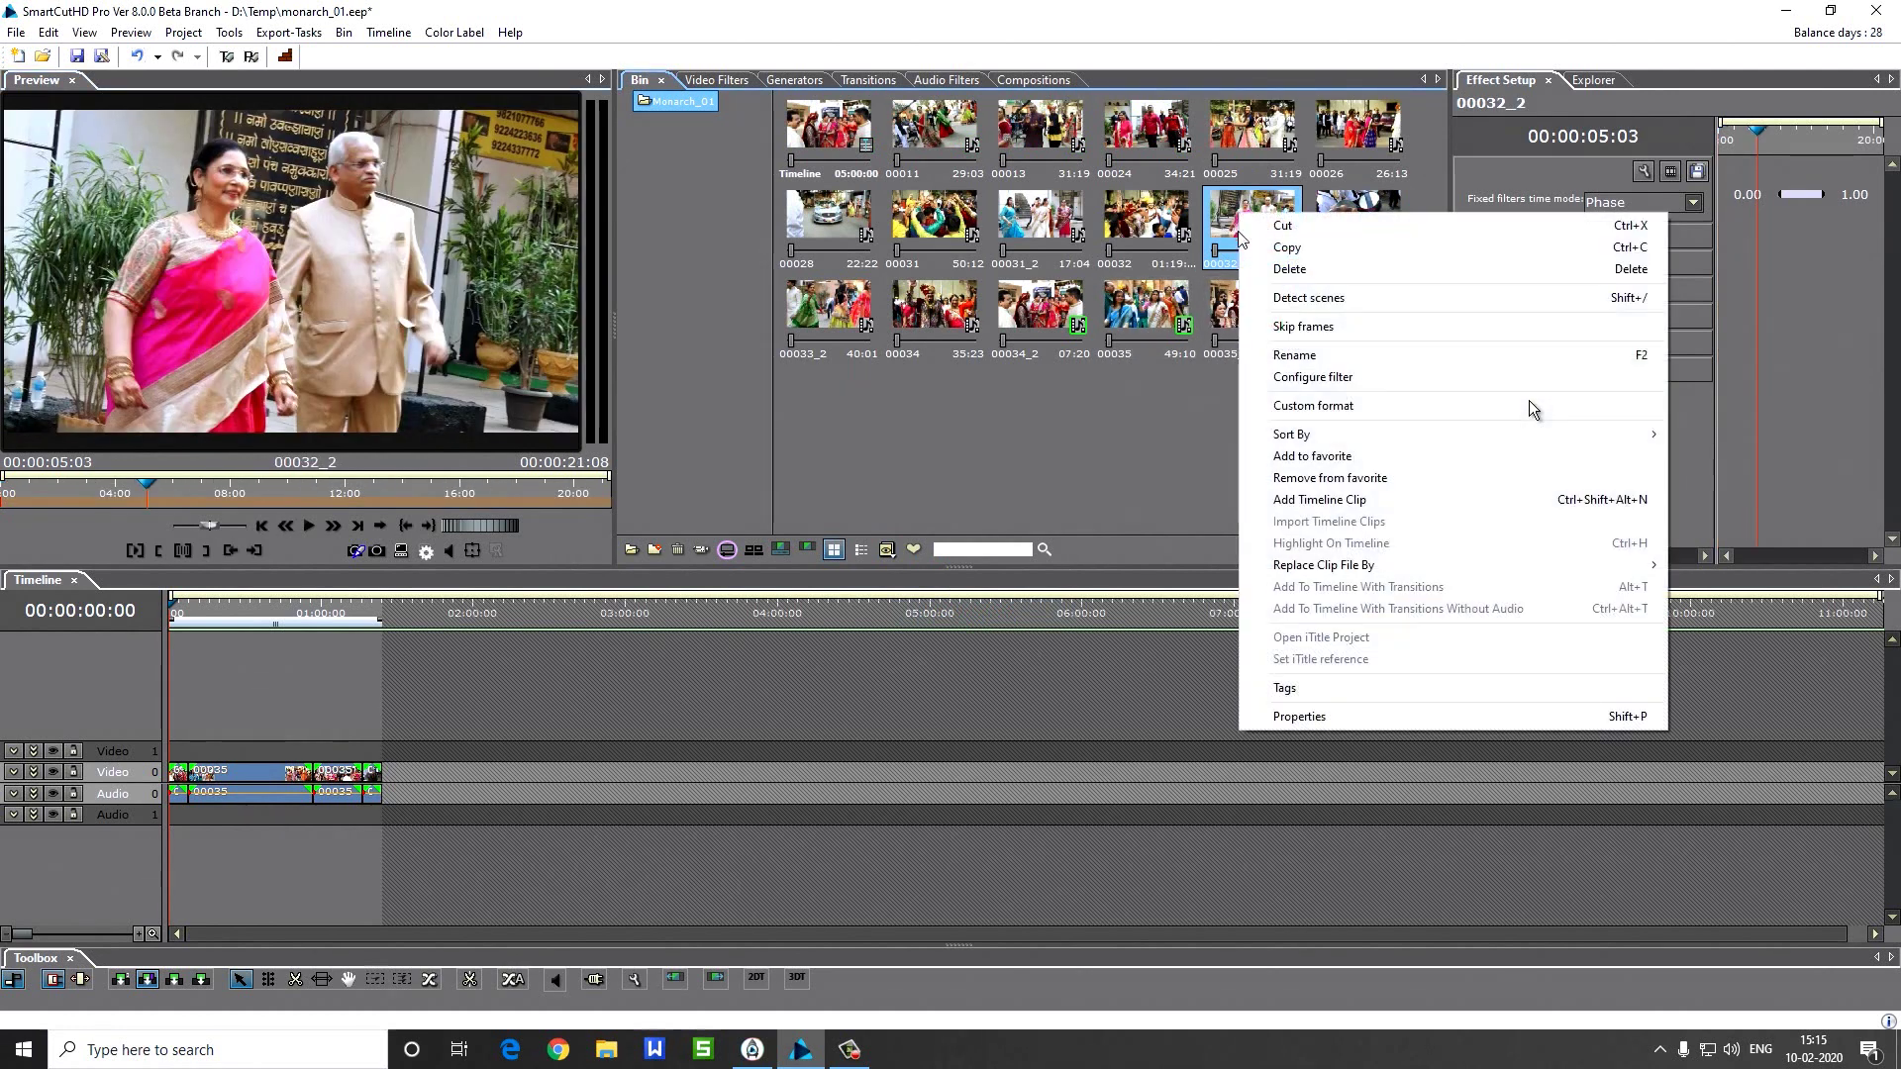
pyautogui.click(1304, 461)
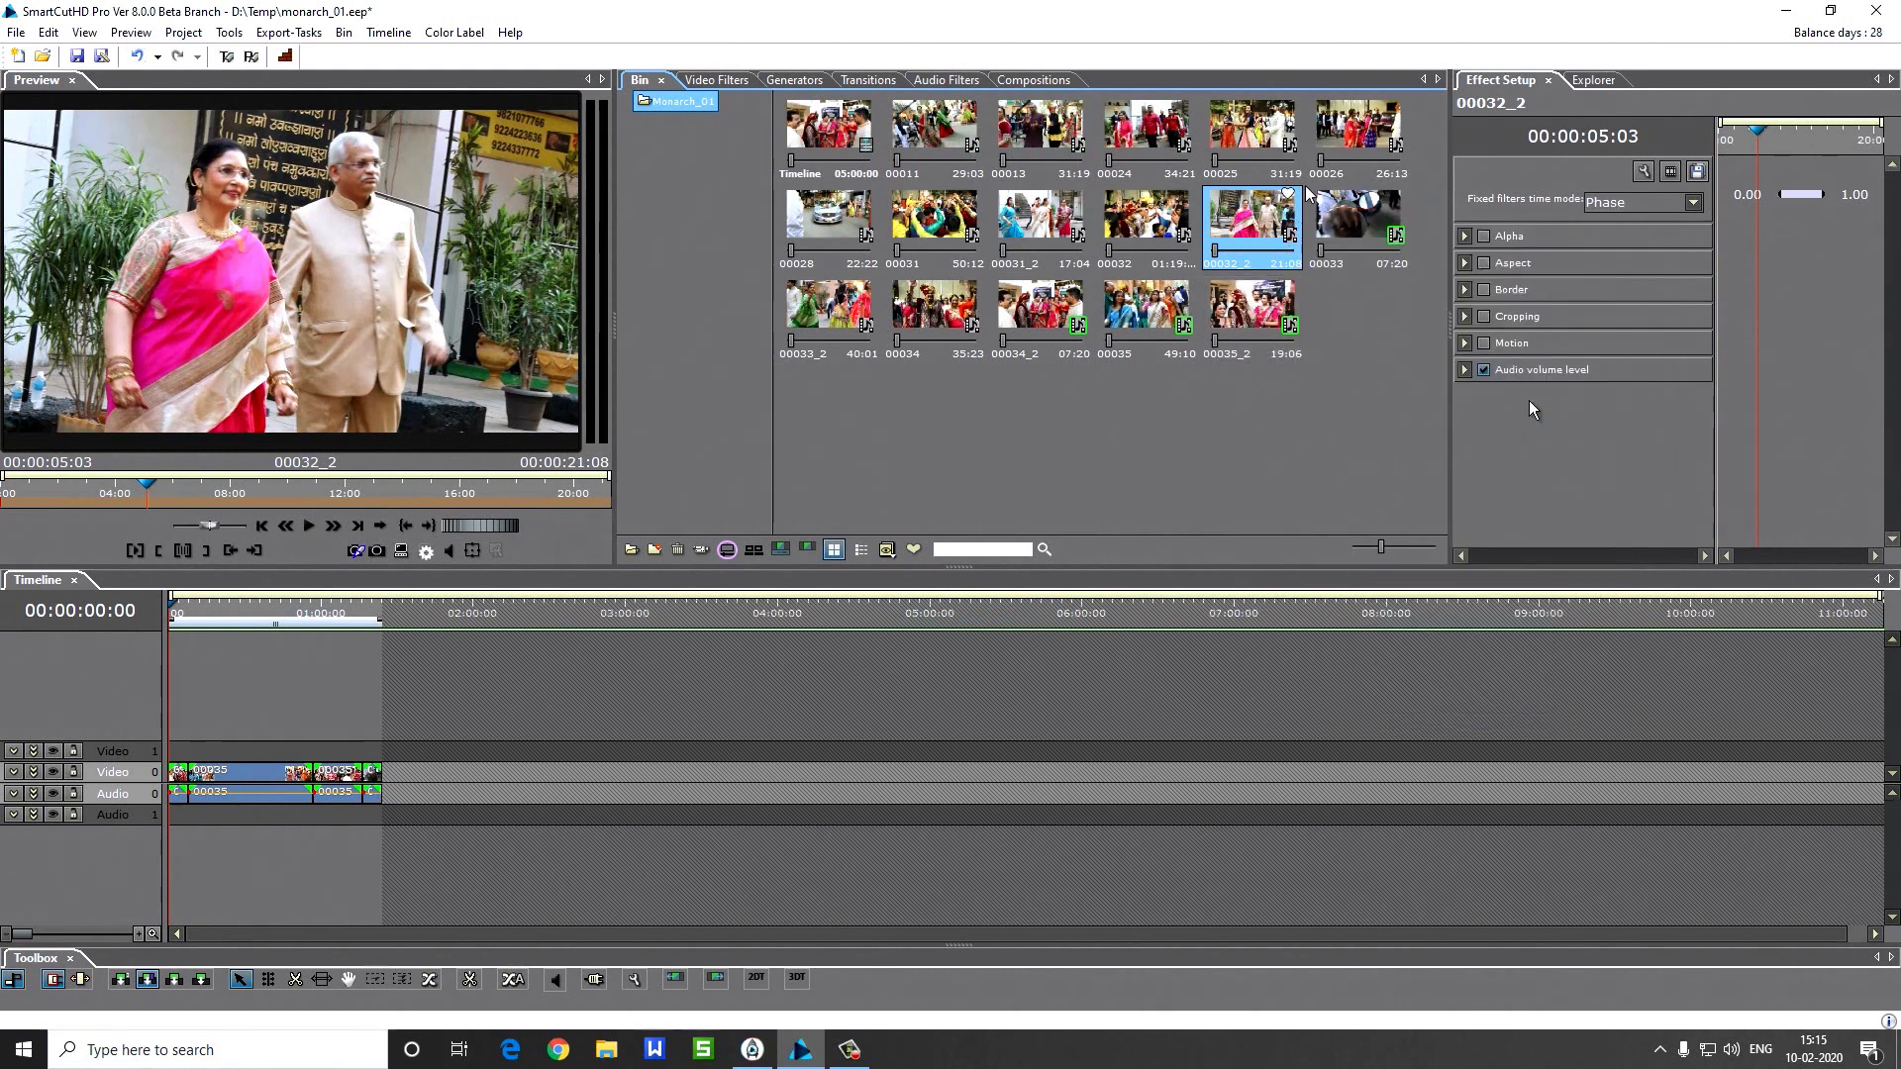
pyautogui.click(831, 222)
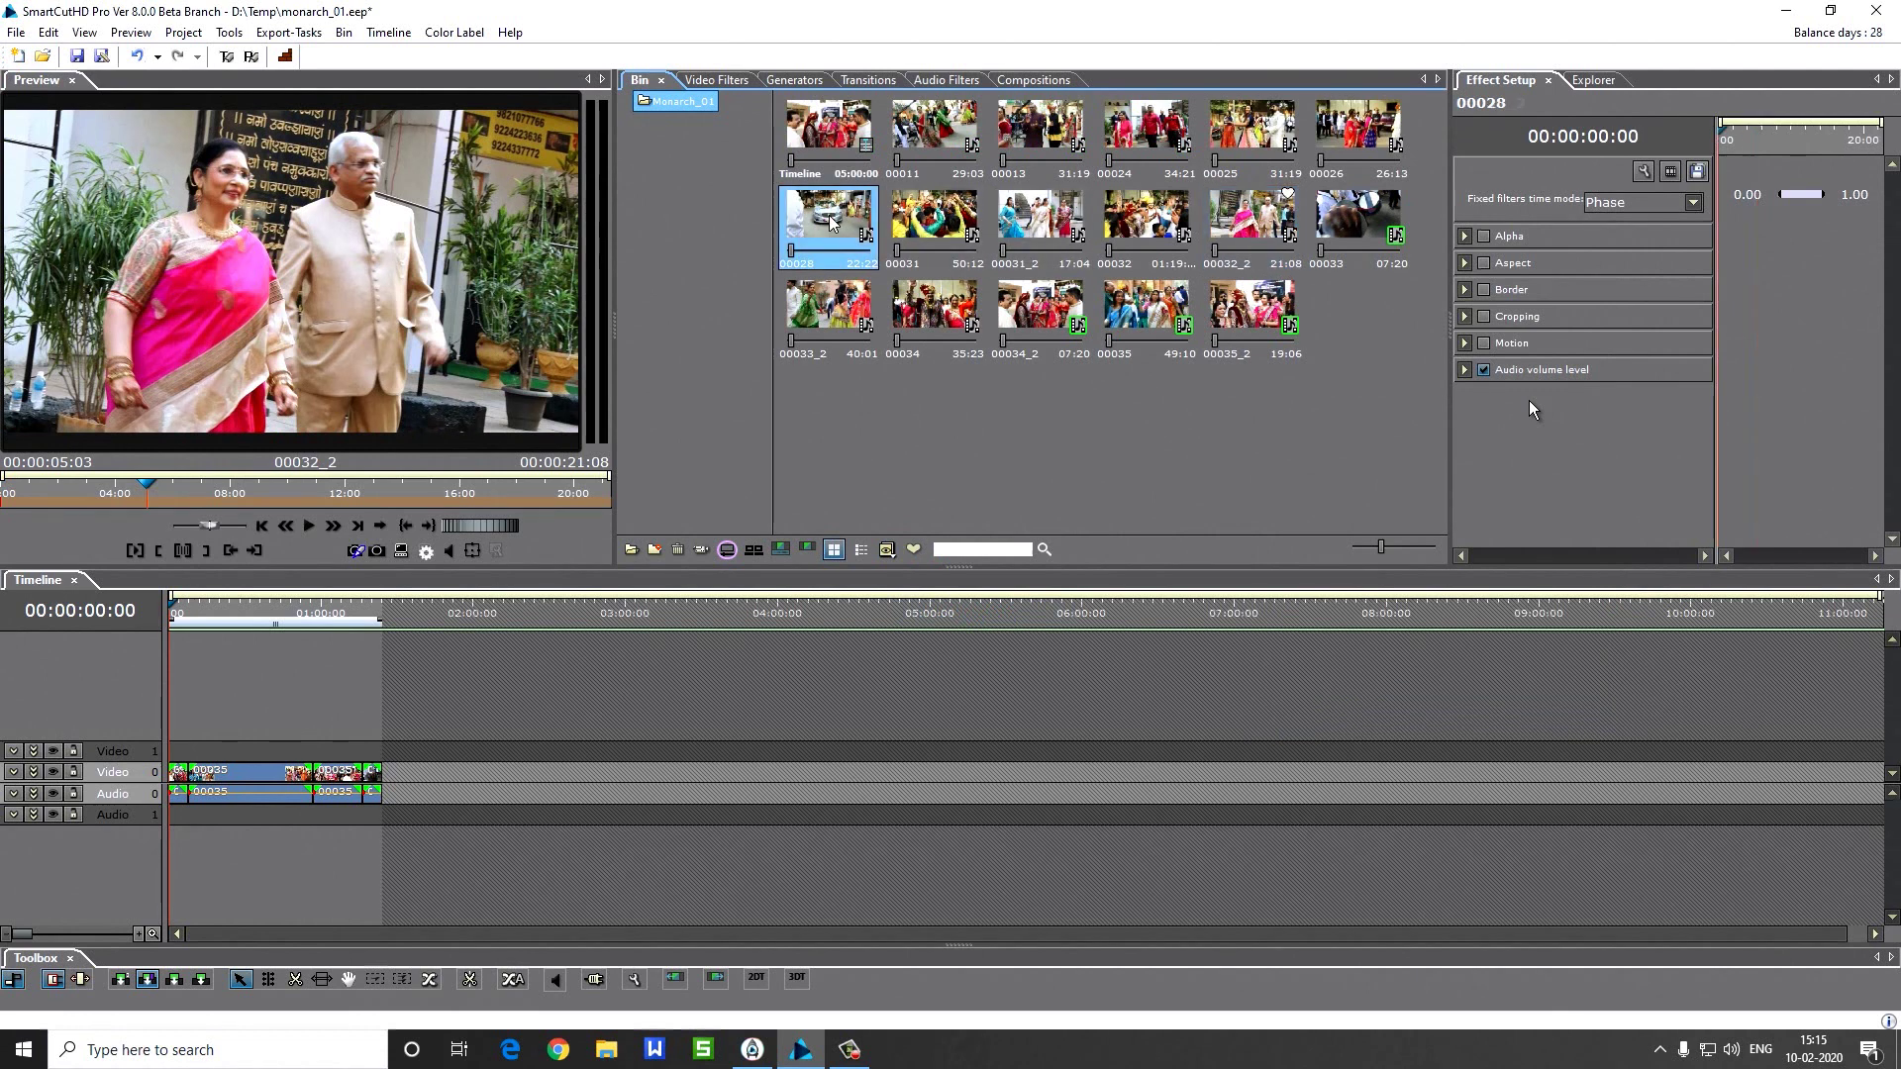
pyautogui.rightClick(831, 222)
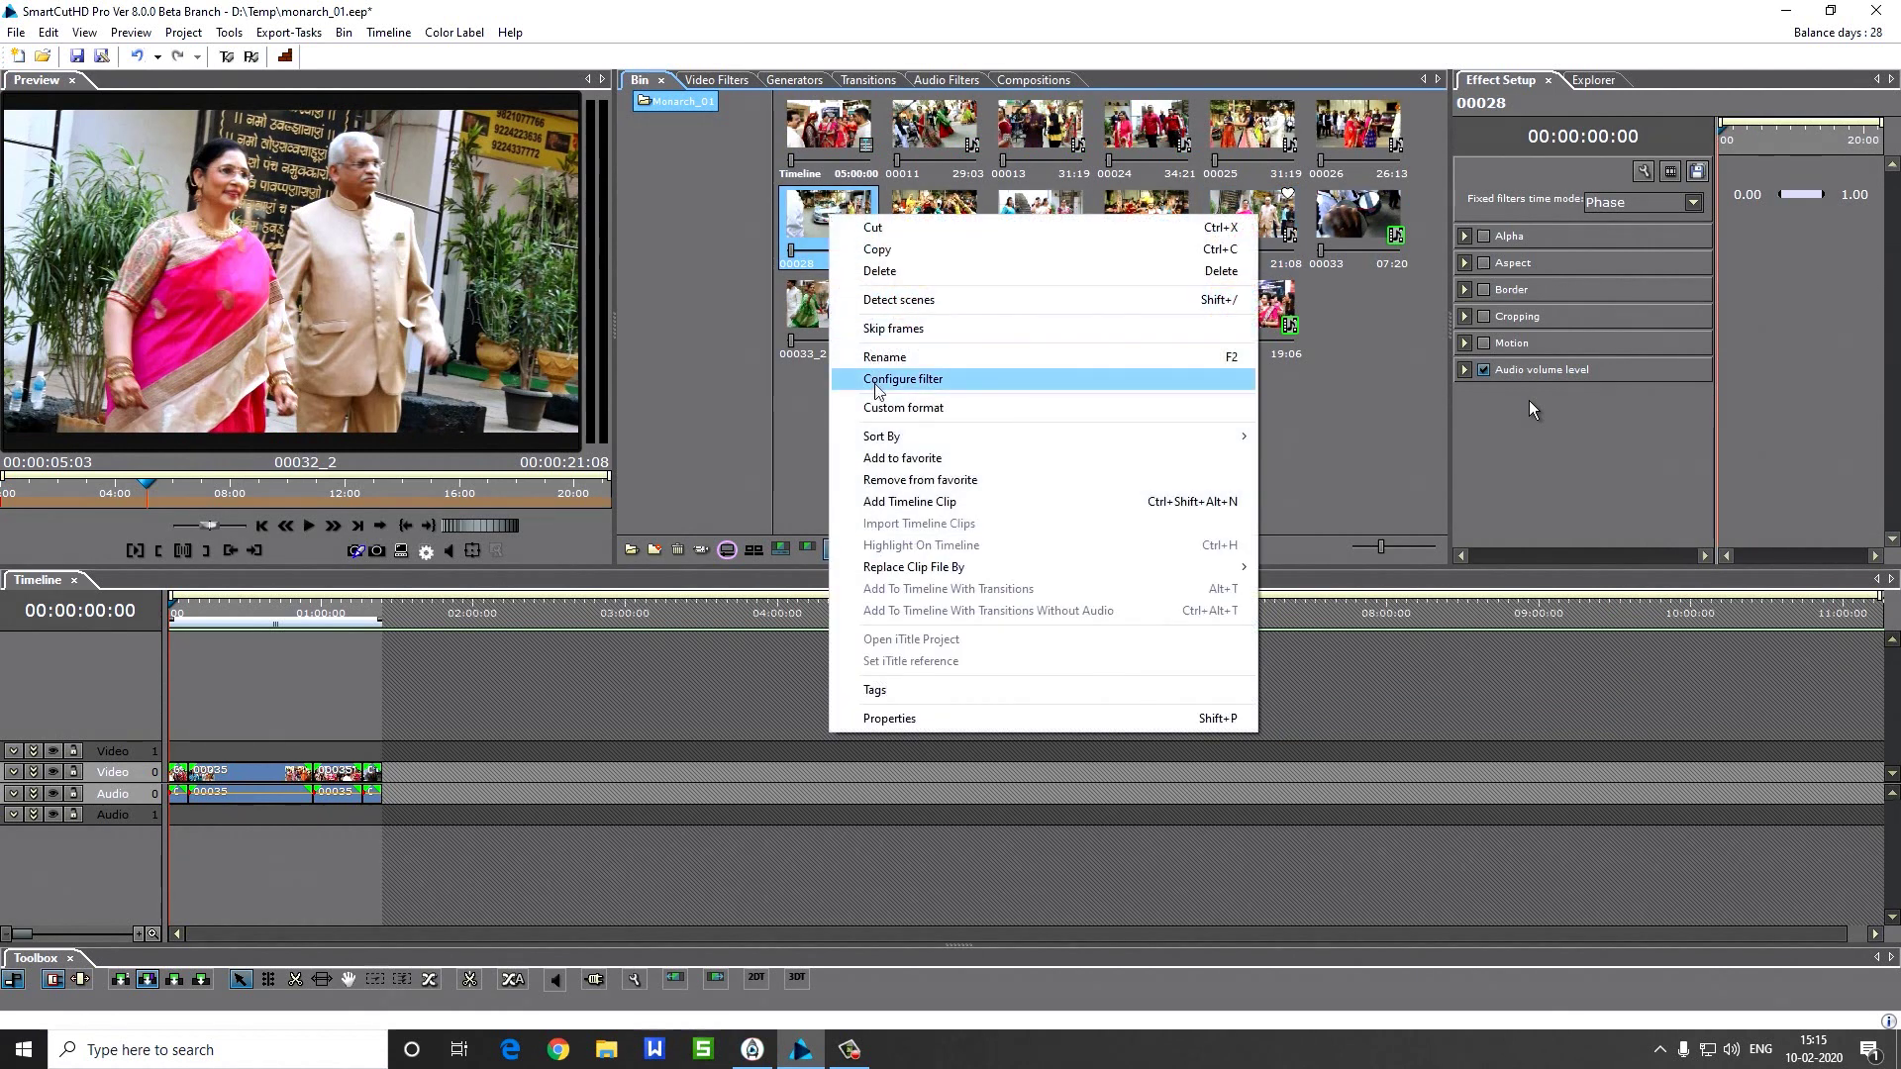
pyautogui.click(902, 458)
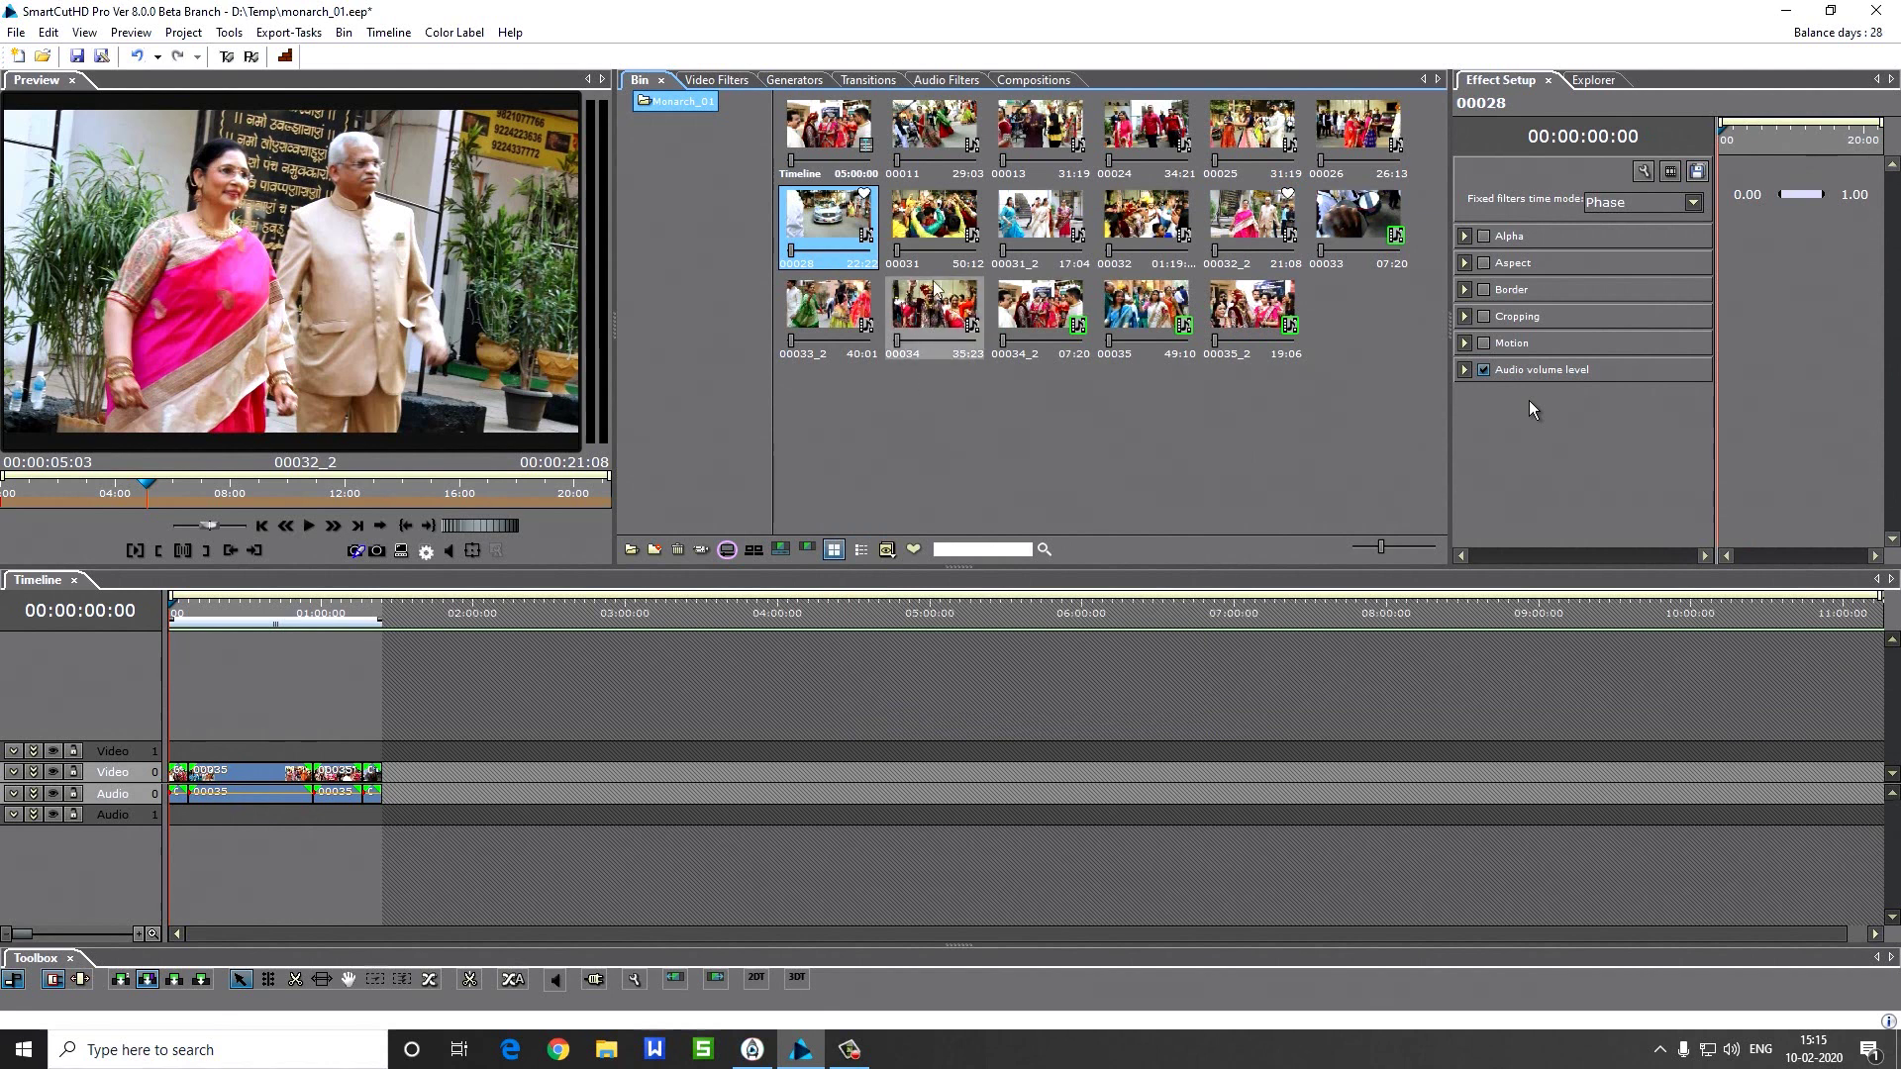
pyautogui.click(1035, 243)
pyautogui.rightClick(1033, 249)
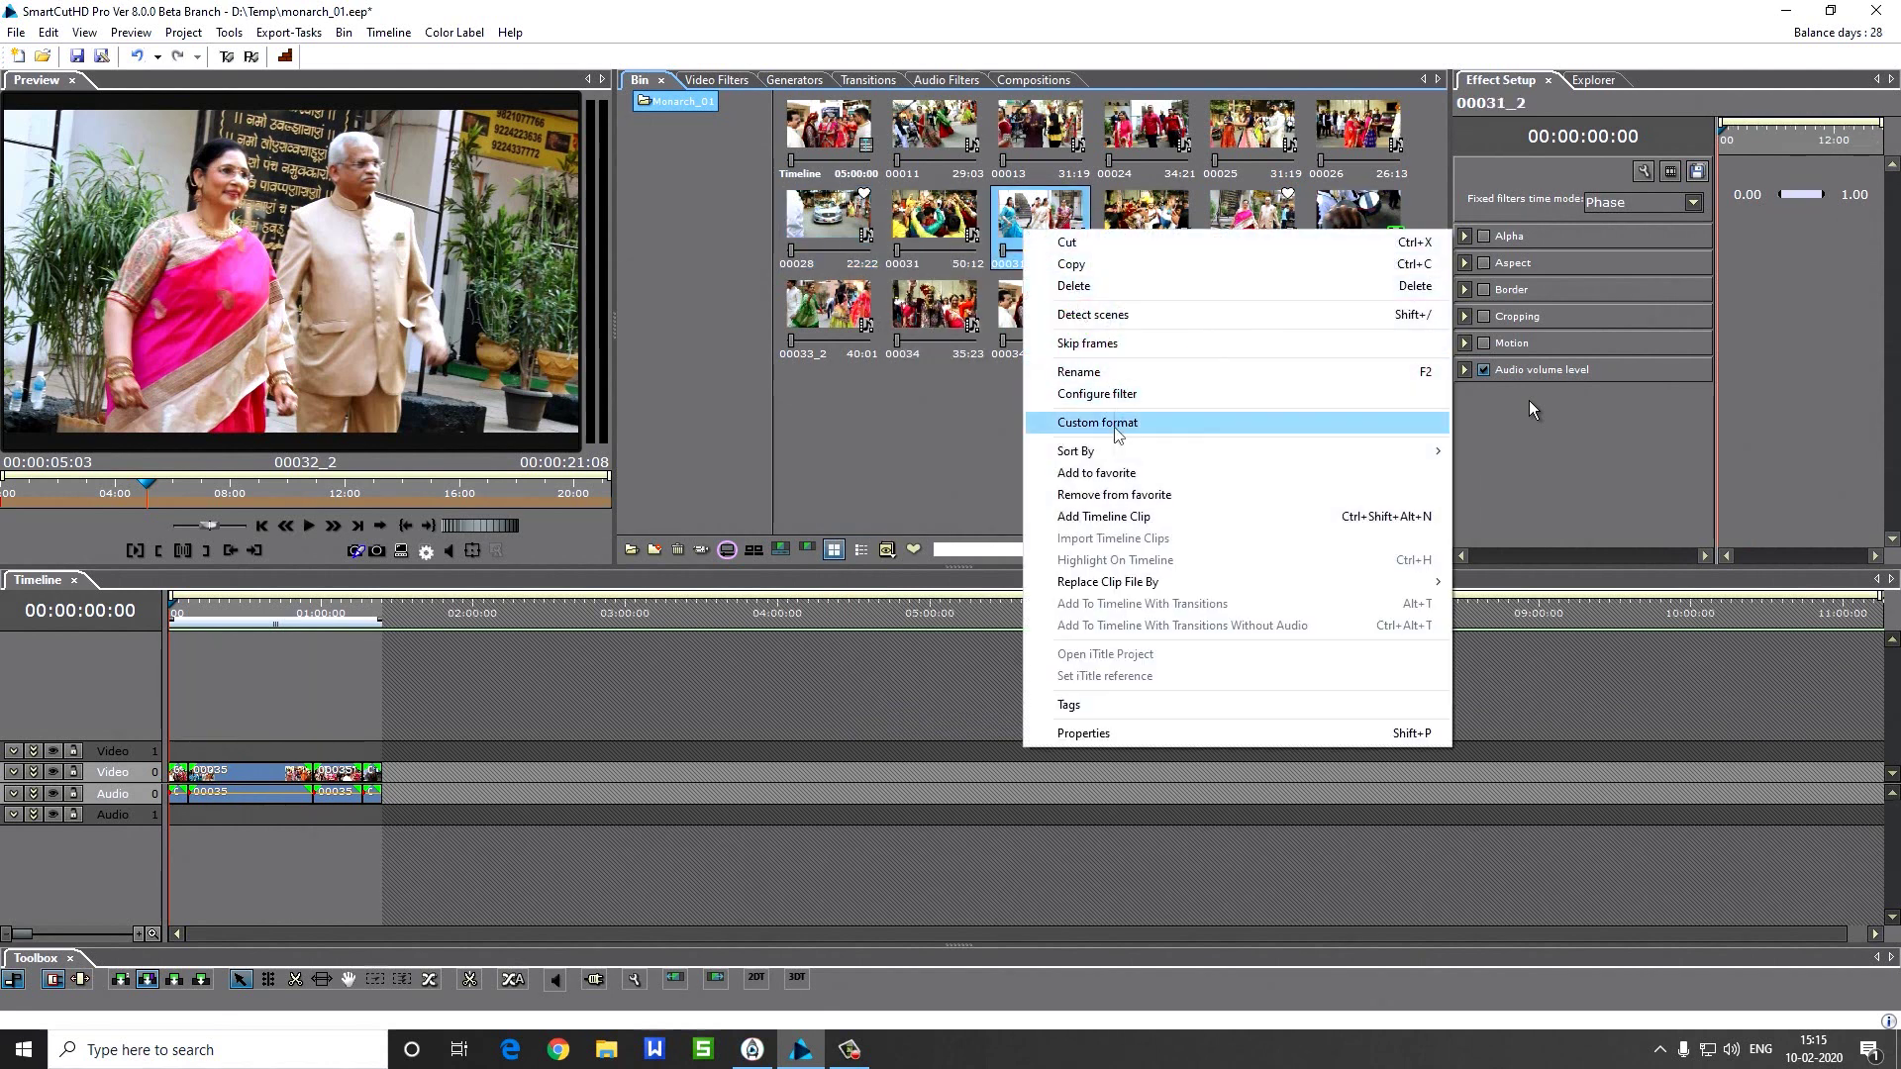
pyautogui.click(1108, 472)
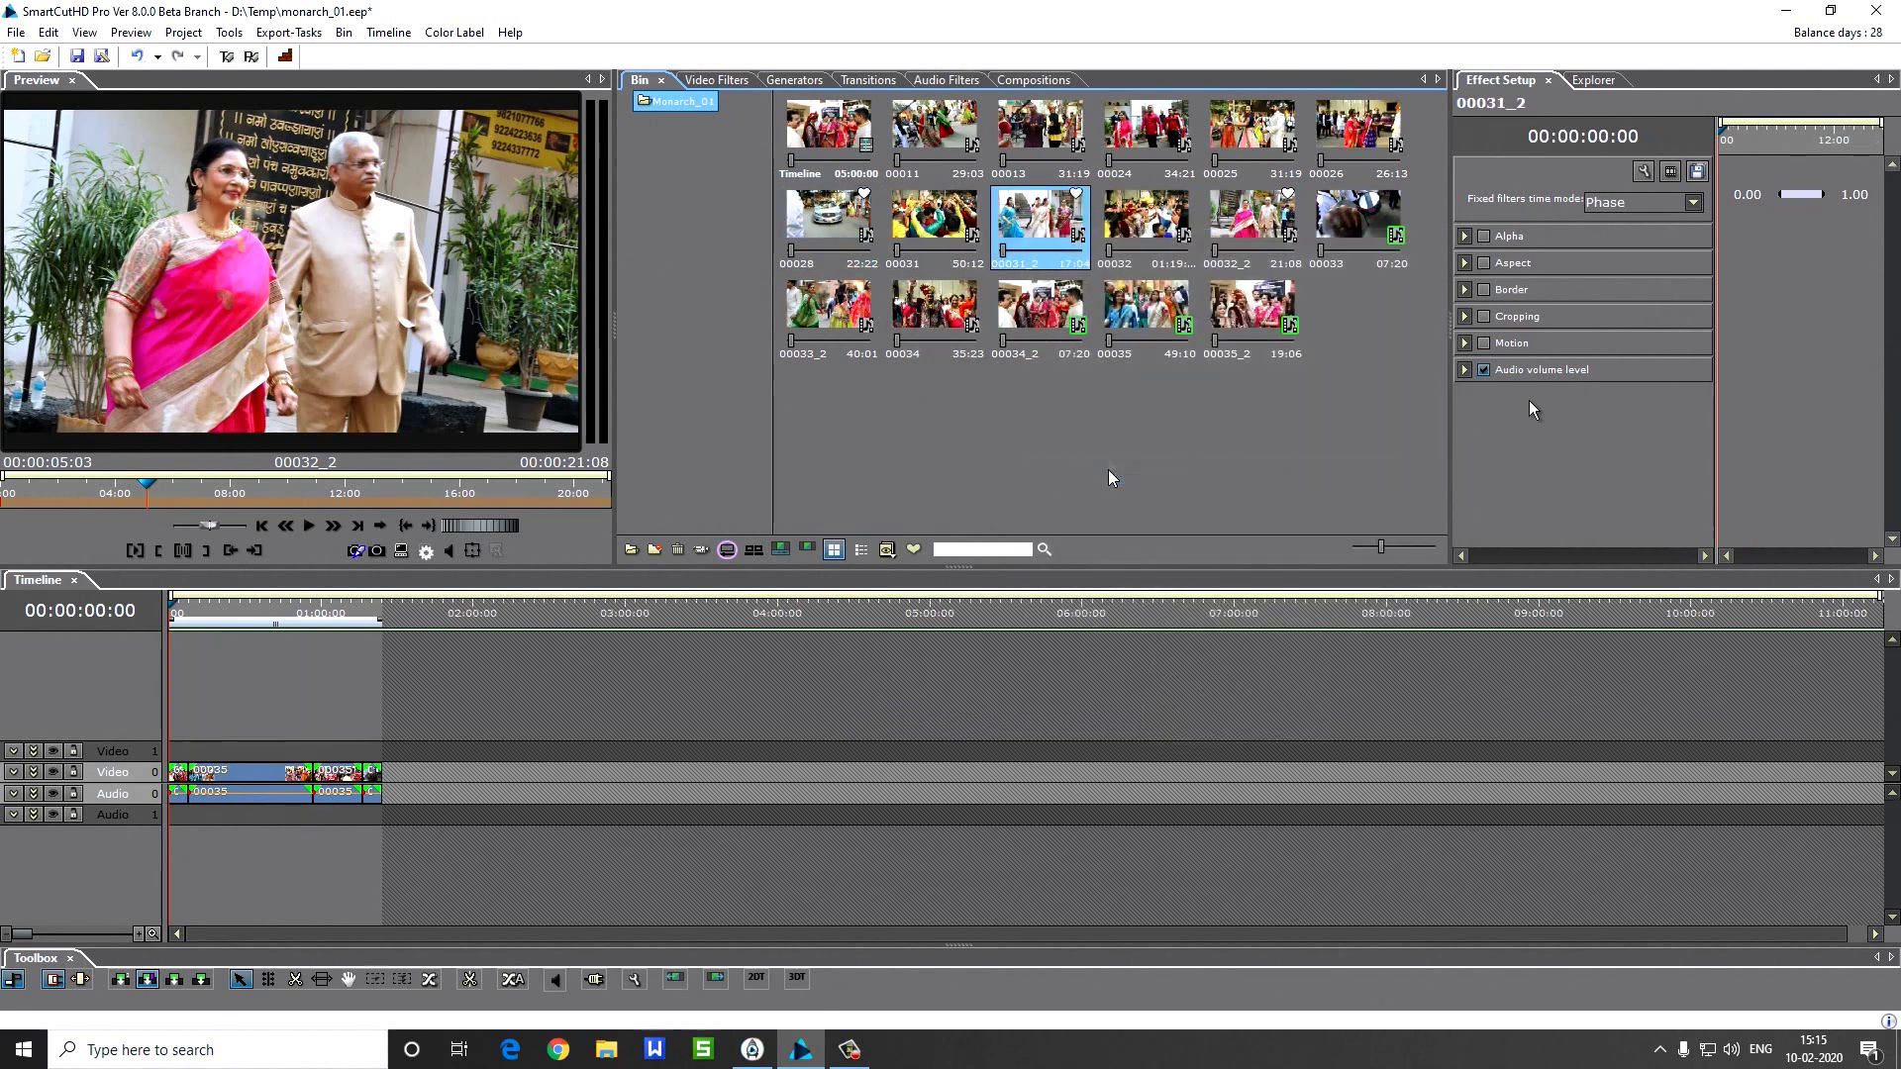
pyautogui.click(913, 551)
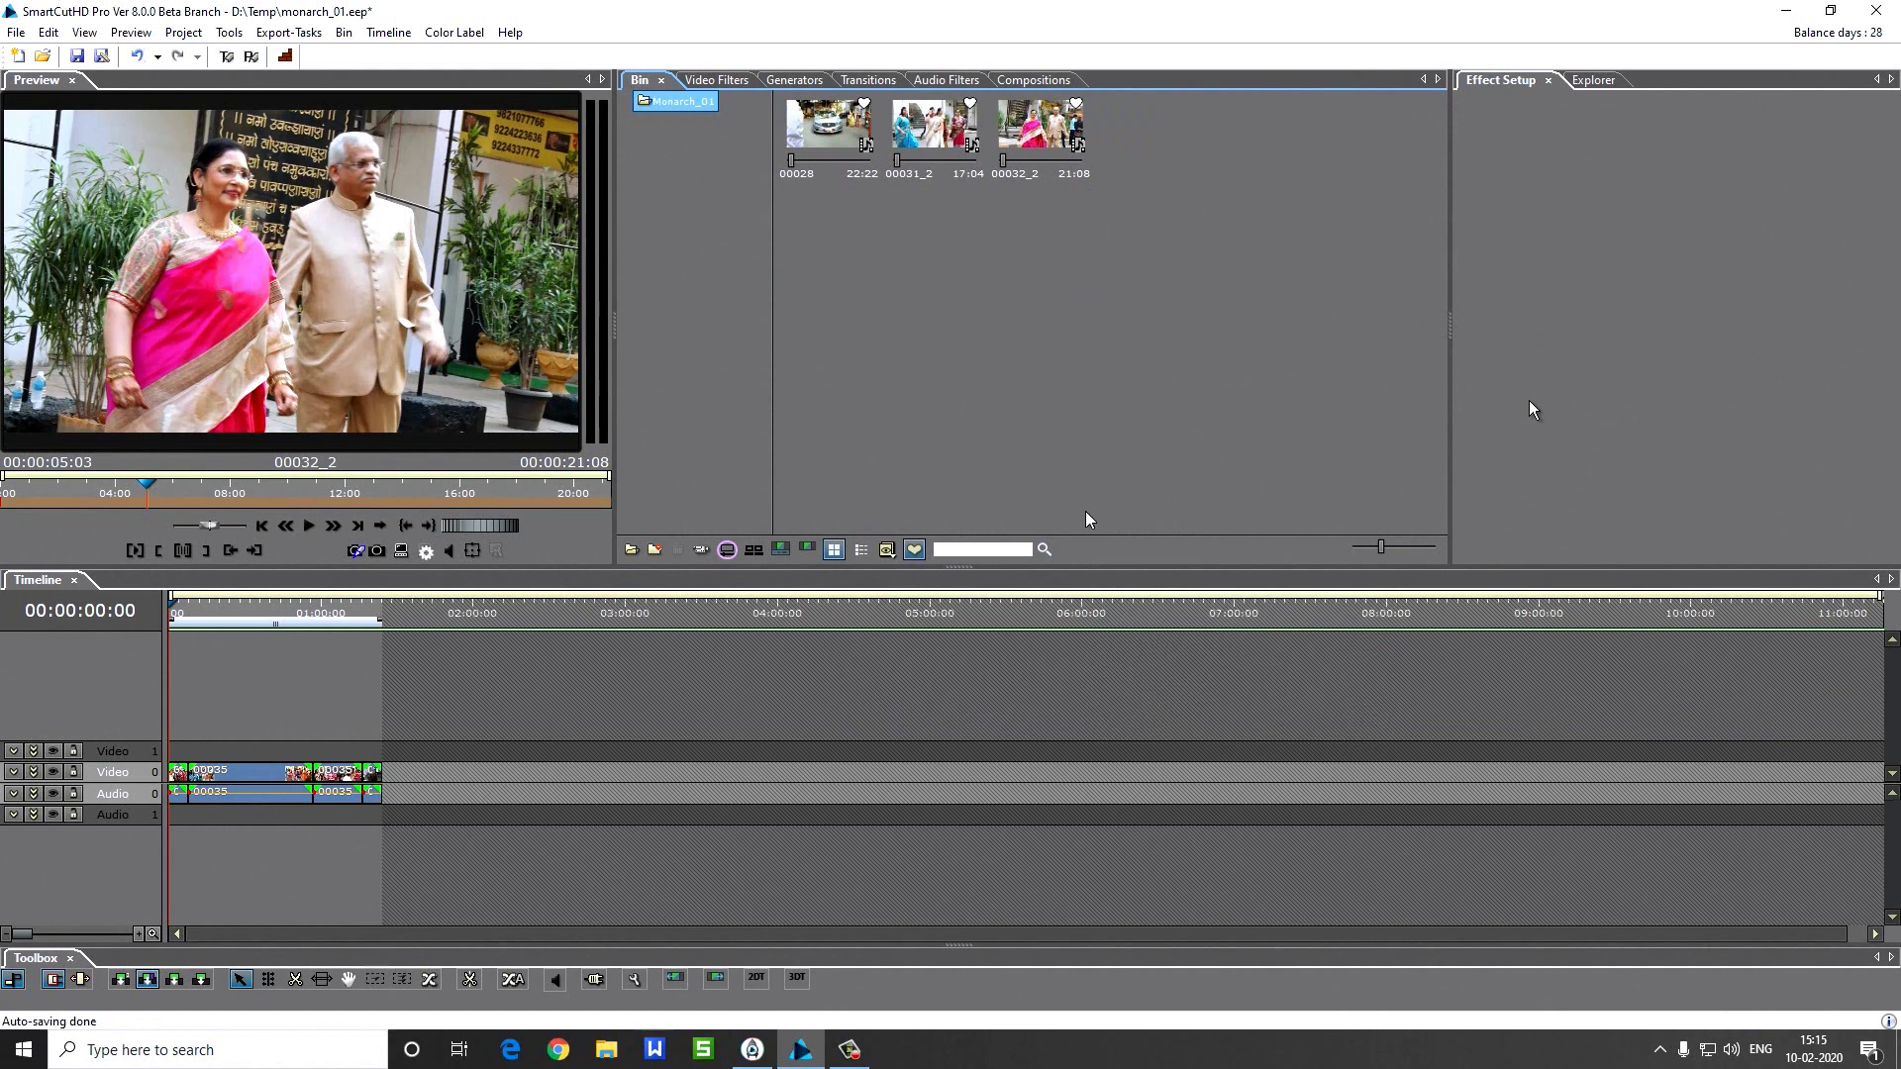
pyautogui.click(913, 551)
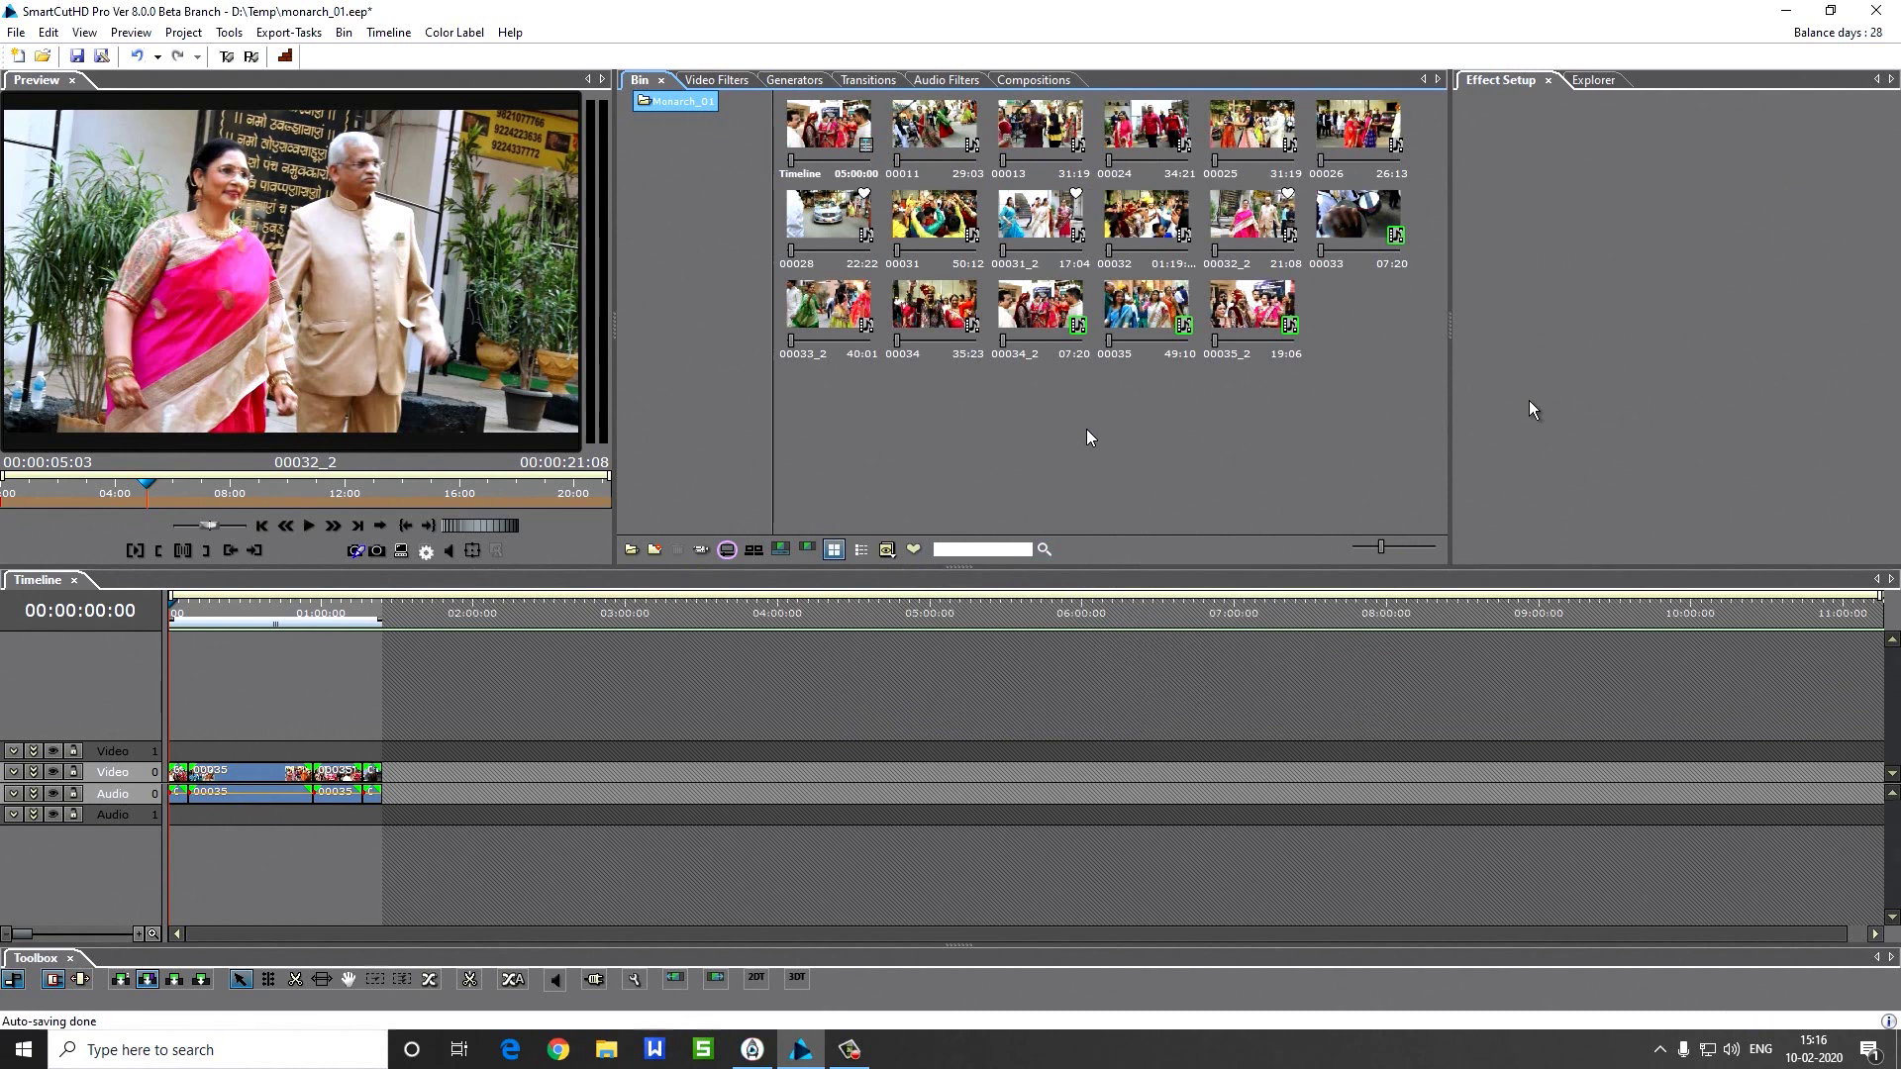
# Fill tracks Video 1 to 5: 00033_2, 00034 and 00034_2 on Video 1, and 00035, 00032, 00032_2 and 00032 on Video 2 to 5
pyautogui.hotkey('ctrl', 'v')
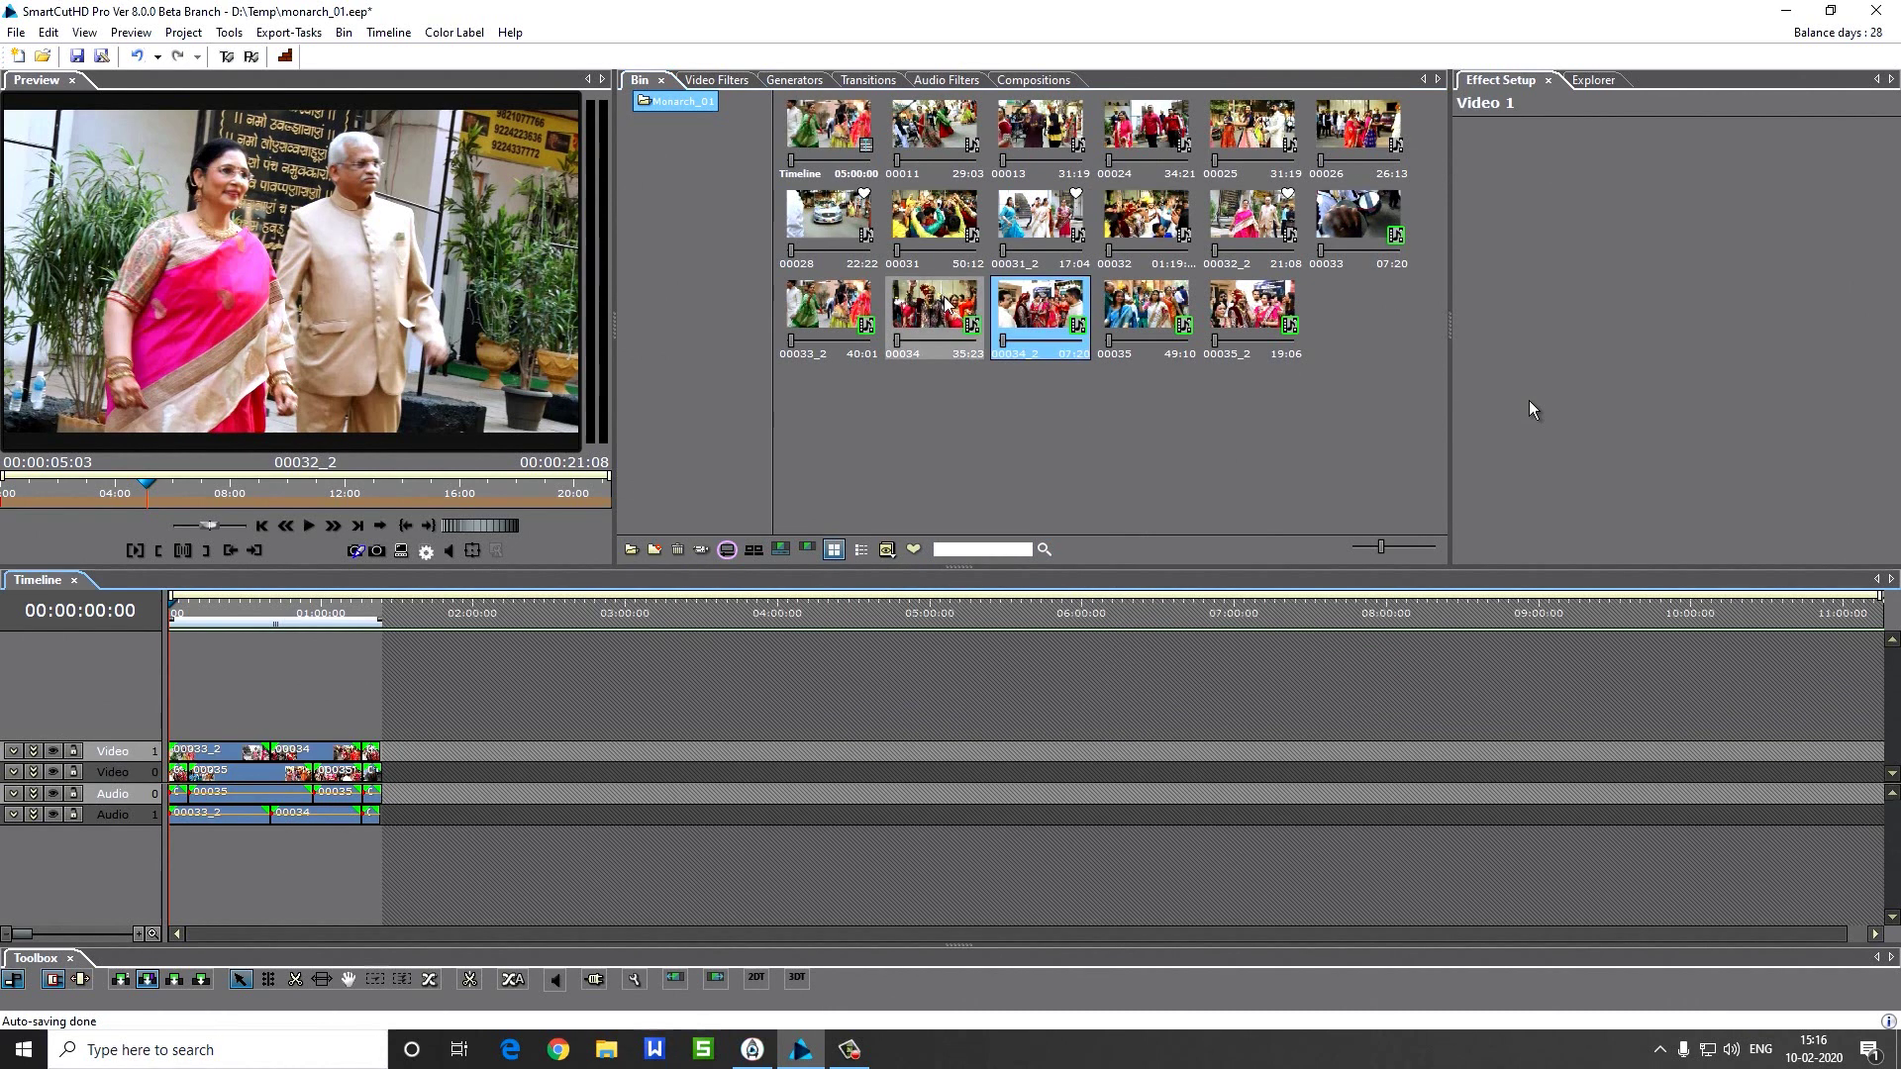
pyautogui.moveTo(1153, 305); pyautogui.dragTo(173, 732)
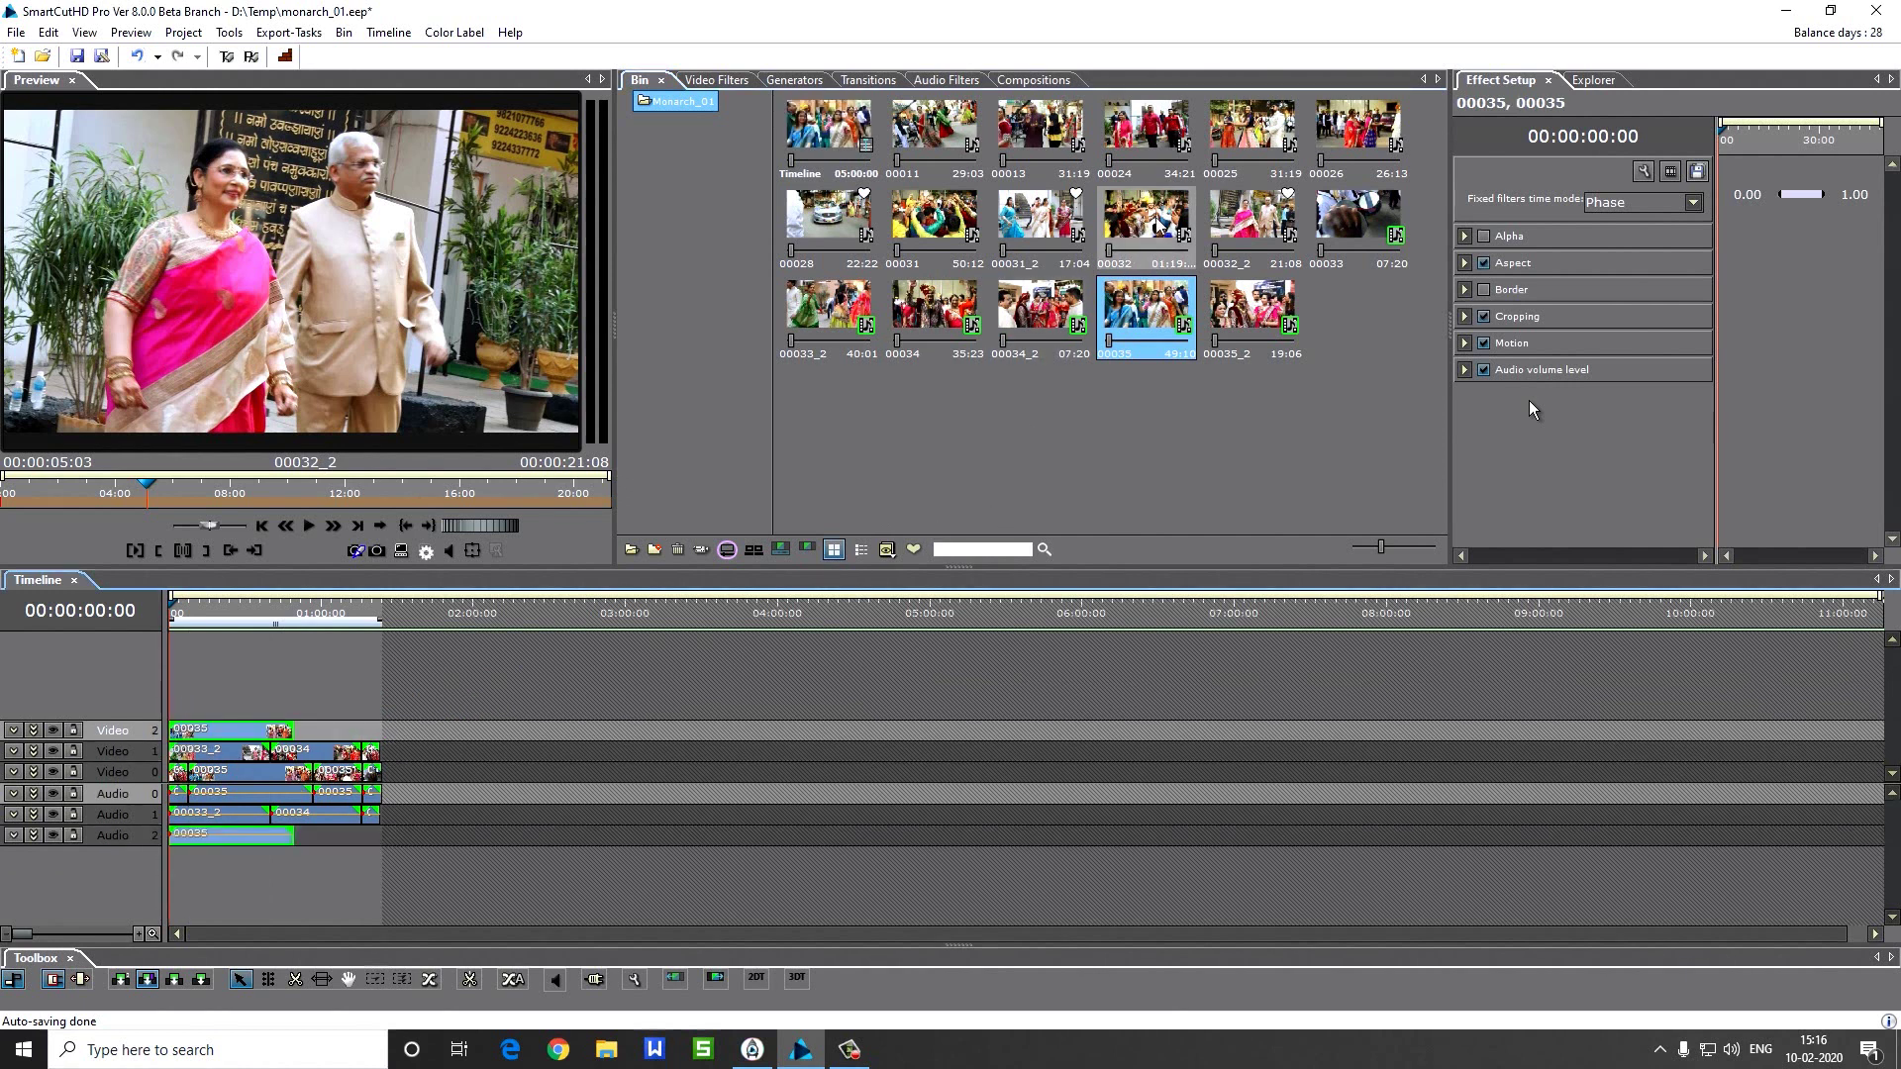
pyautogui.moveTo(1161, 210); pyautogui.dragTo(182, 715)
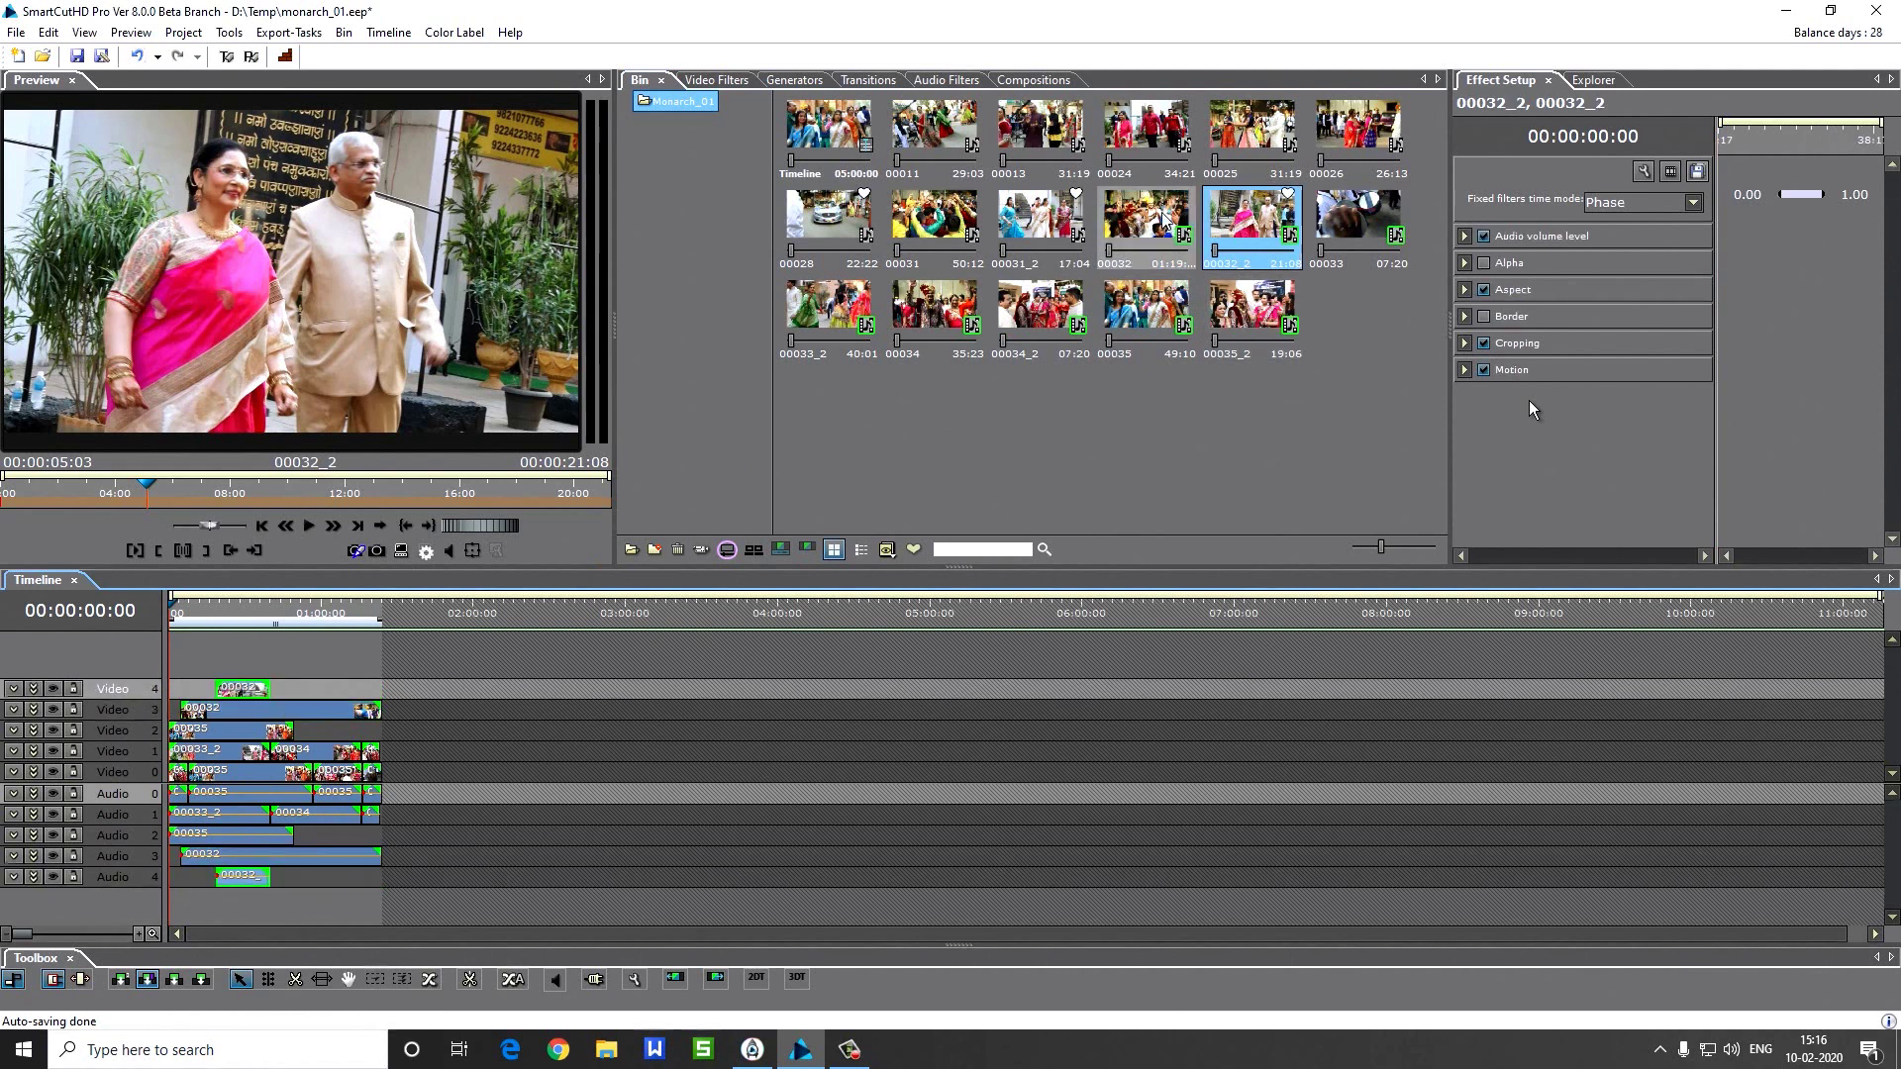
pyautogui.moveTo(1252, 218); pyautogui.dragTo(181, 669)
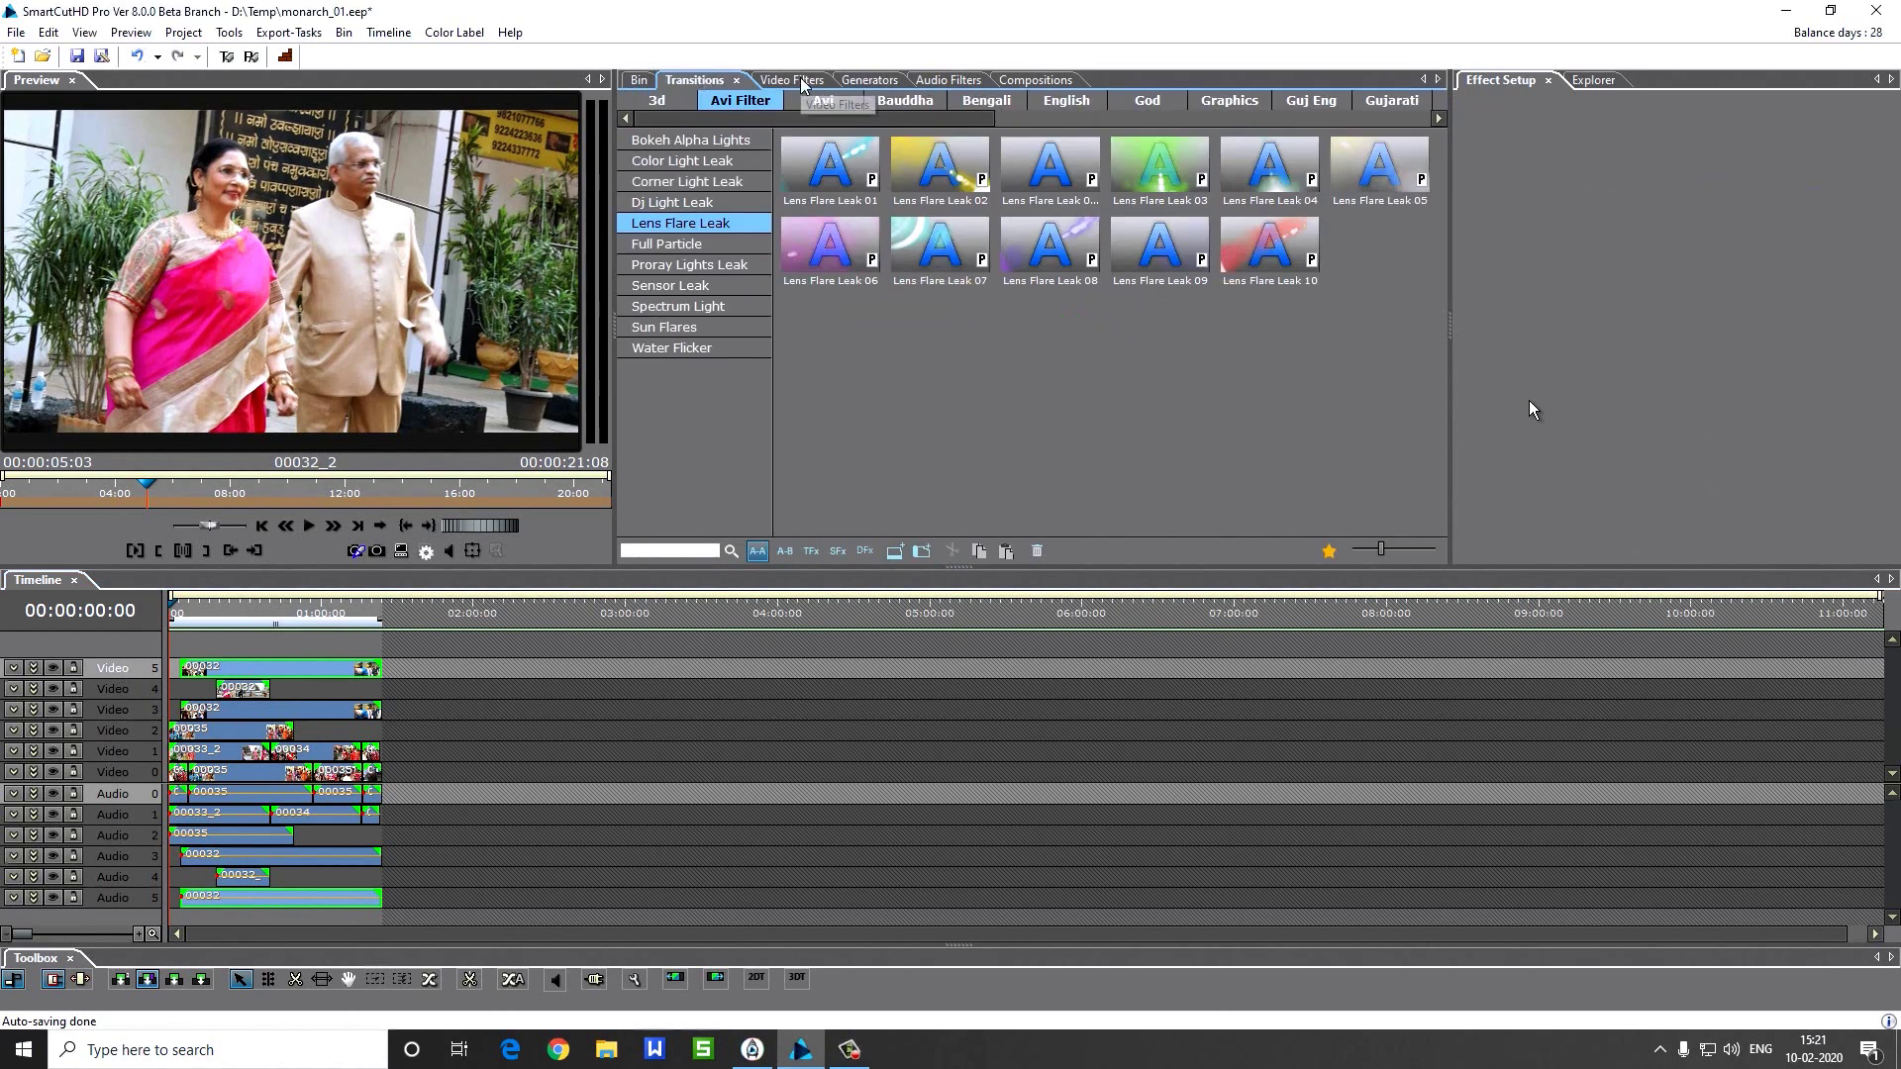
# Look through the Transitions and Video Filters libraries, including the Lens Flare Leak transitions
pyautogui.click(801, 80)
pyautogui.click(693, 80)
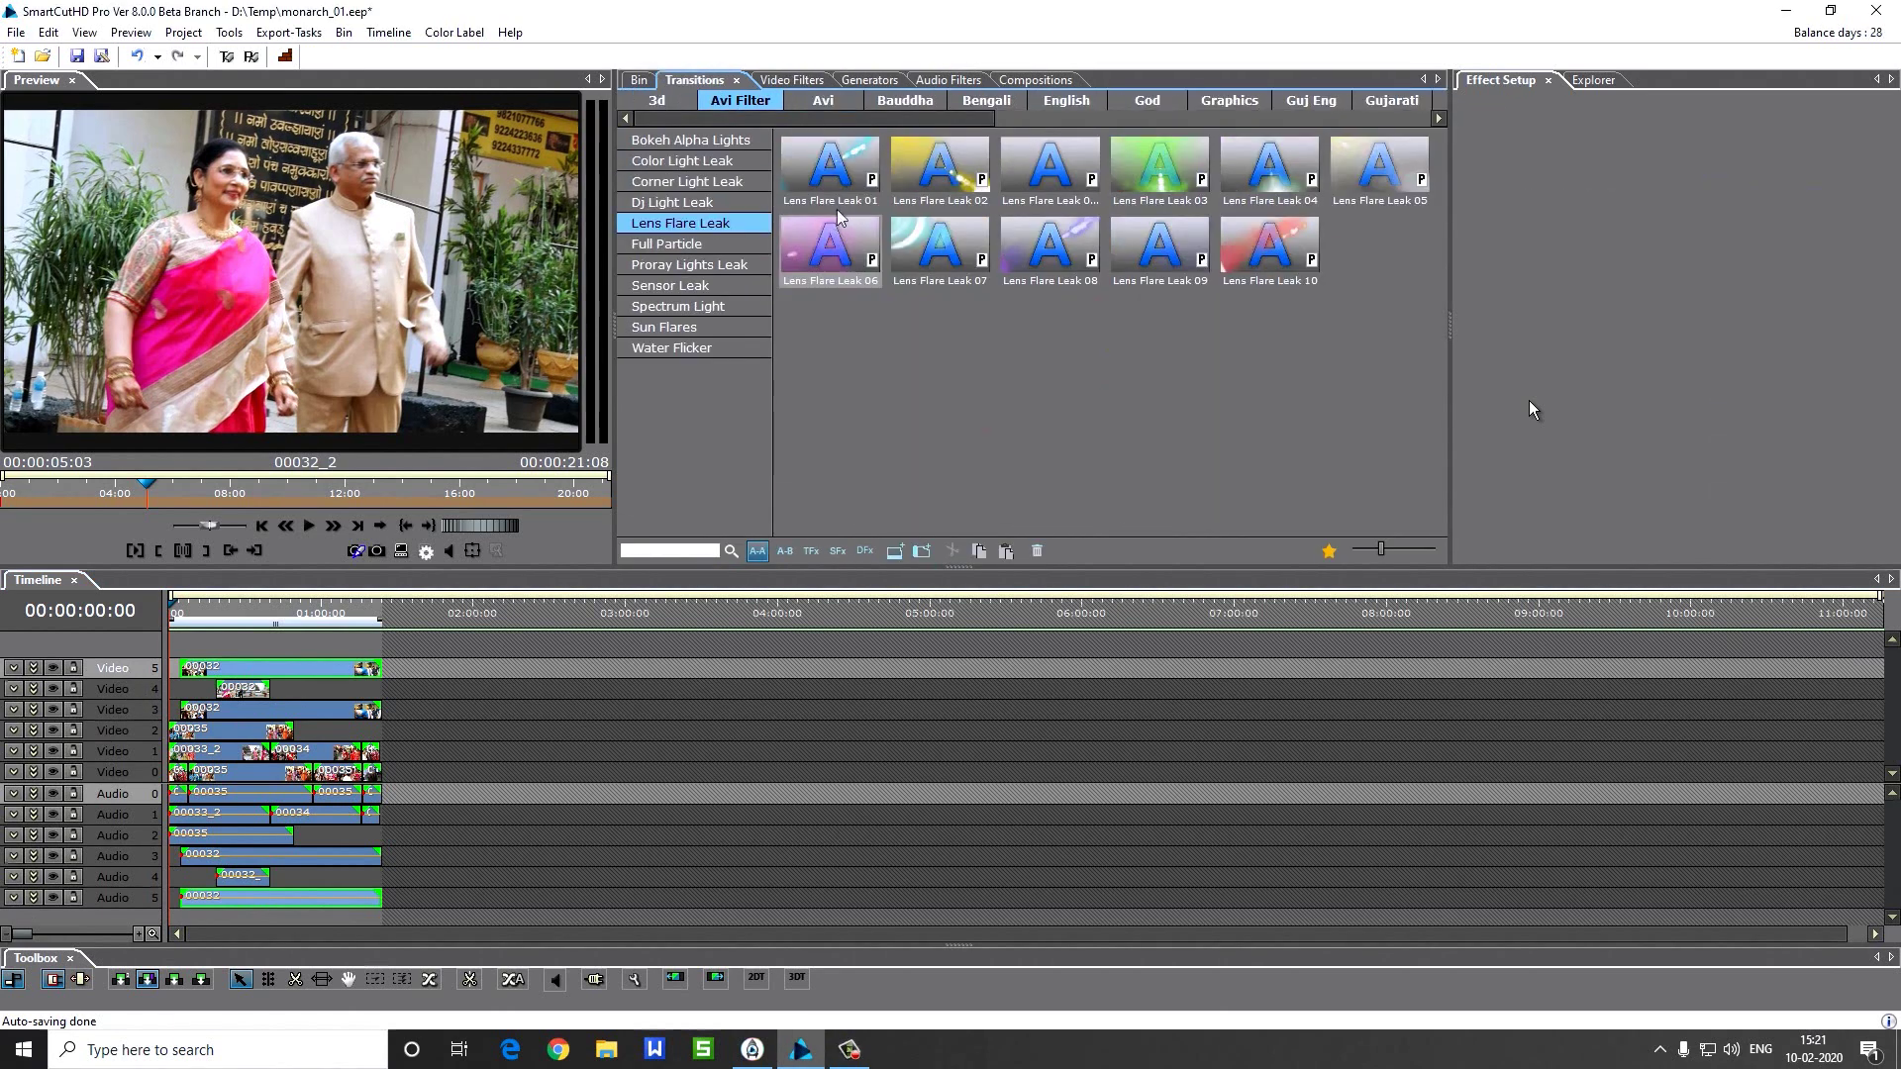
pyautogui.click(840, 204)
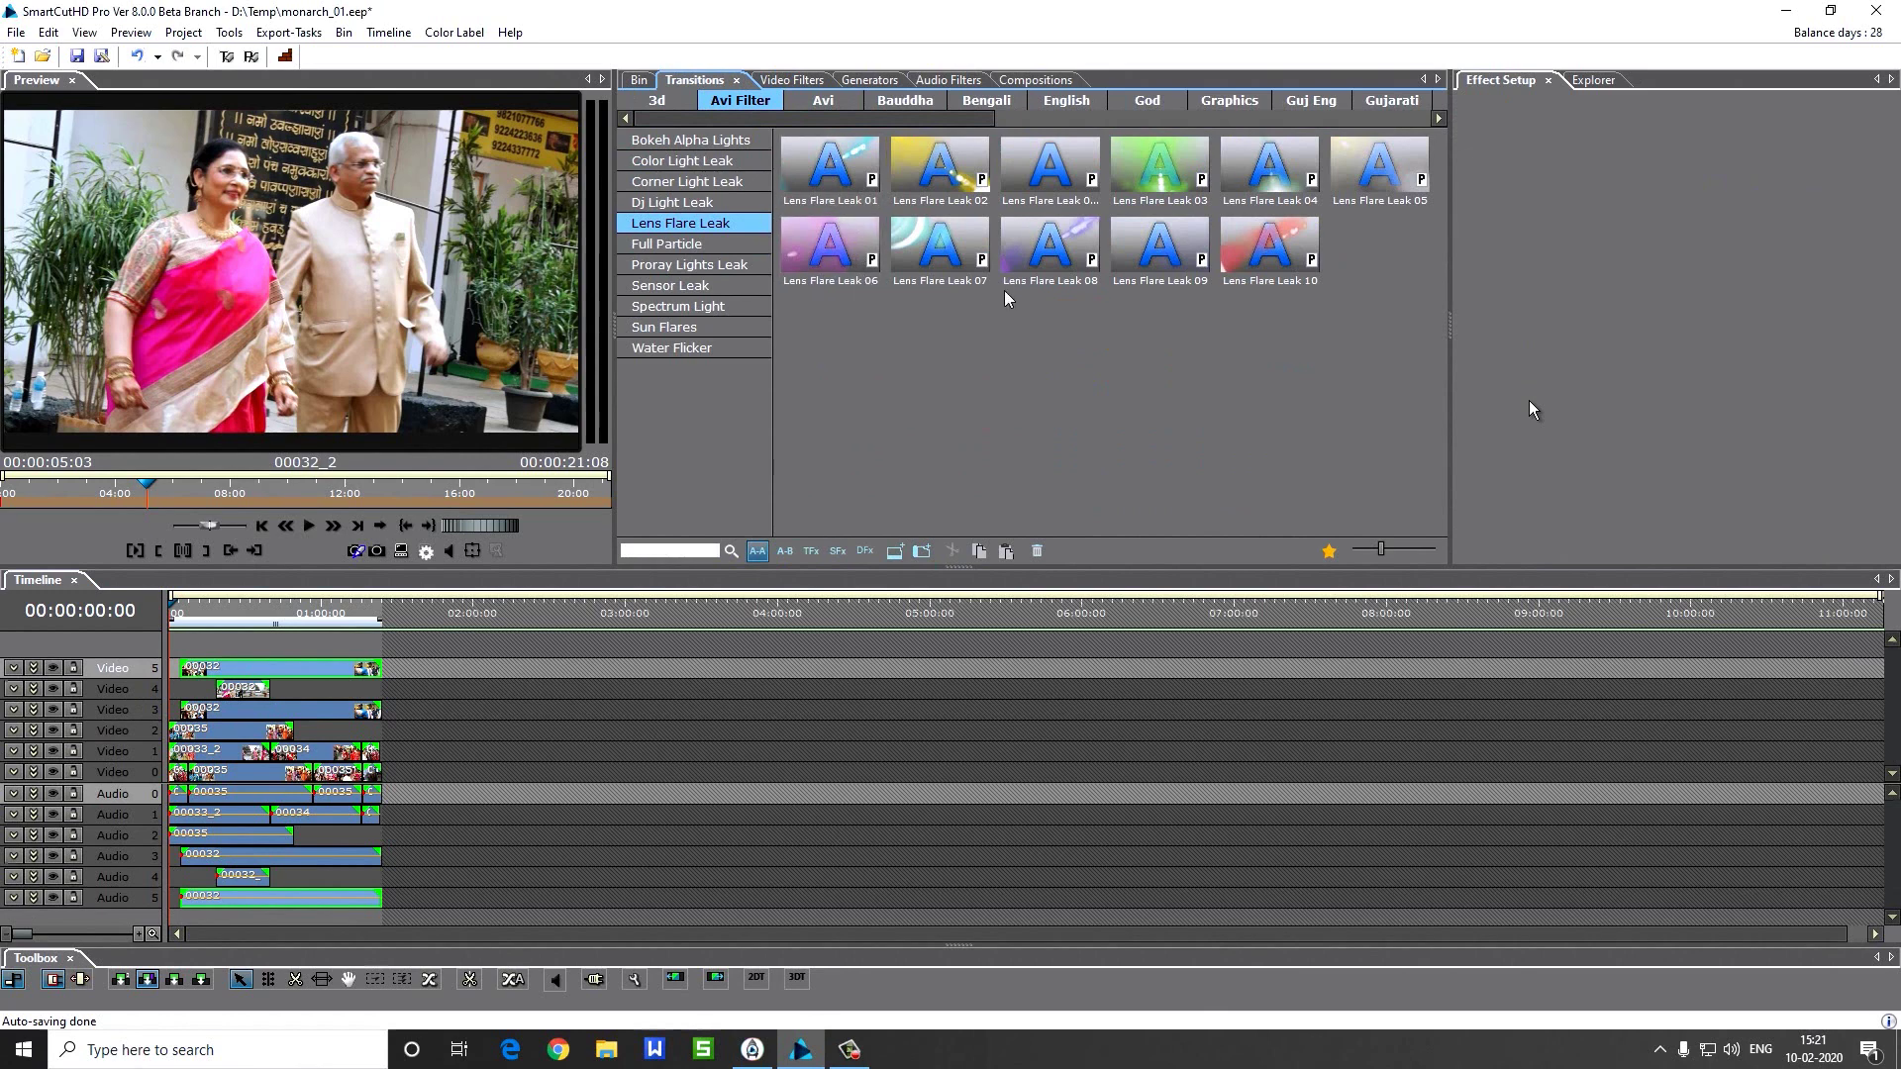
pyautogui.click(780, 81)
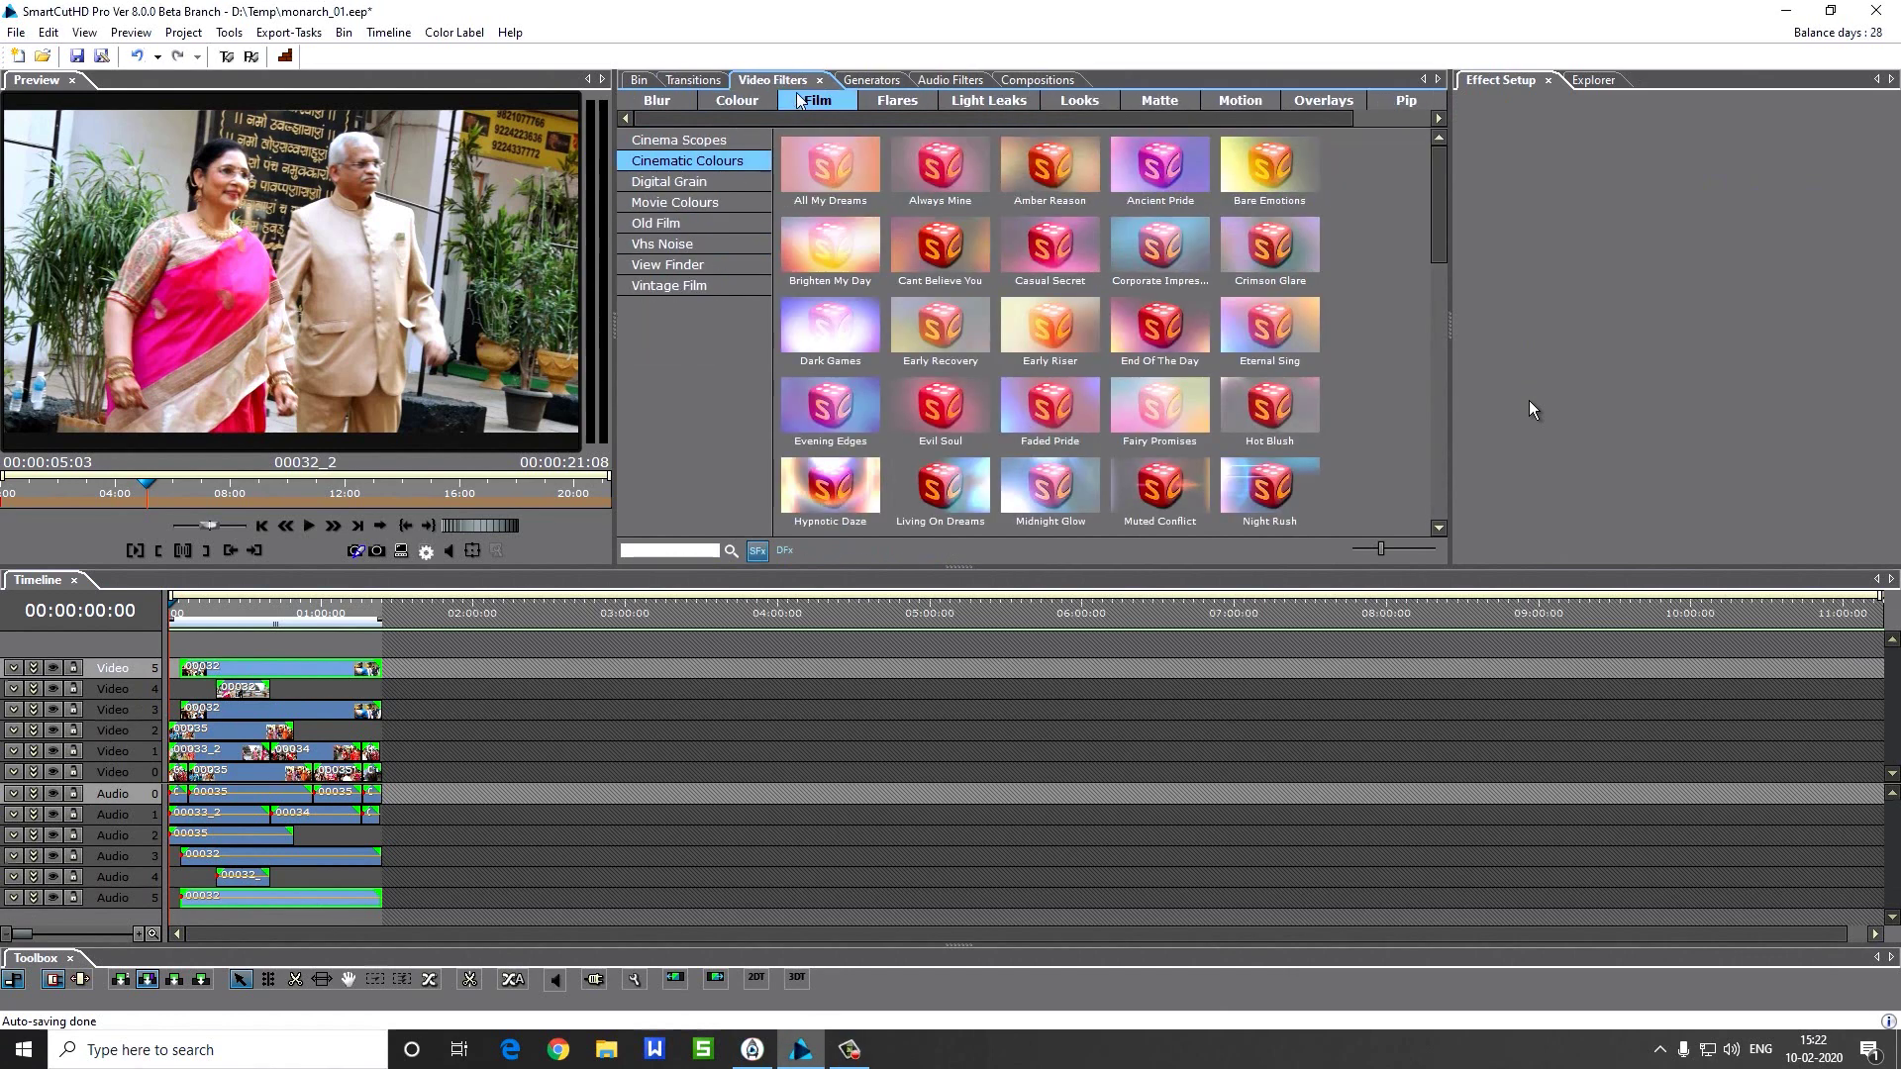
# Reorder the transition groups, moving Avi Filter behind Bauddha and Bengali directly after 3d
pyautogui.click(703, 79)
pyautogui.click(740, 101)
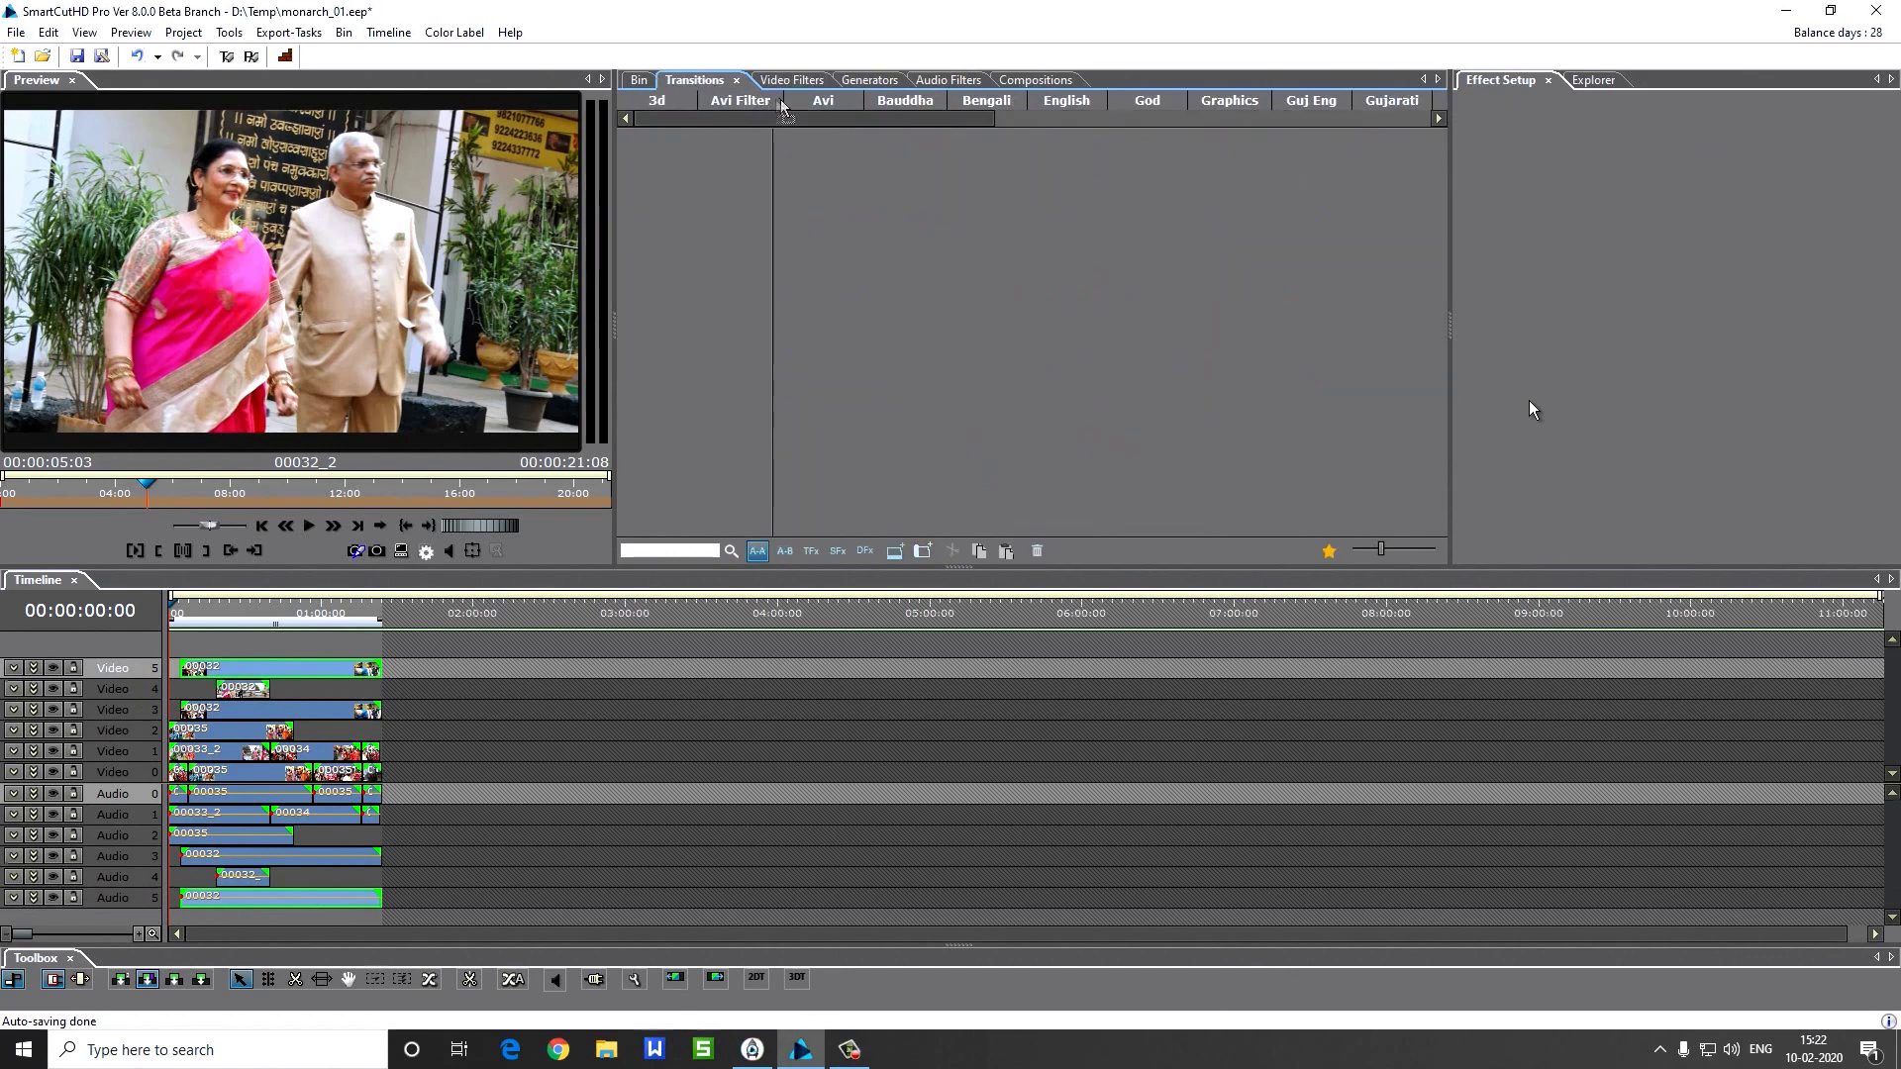
pyautogui.moveTo(940, 104); pyautogui.dragTo(943, 104)
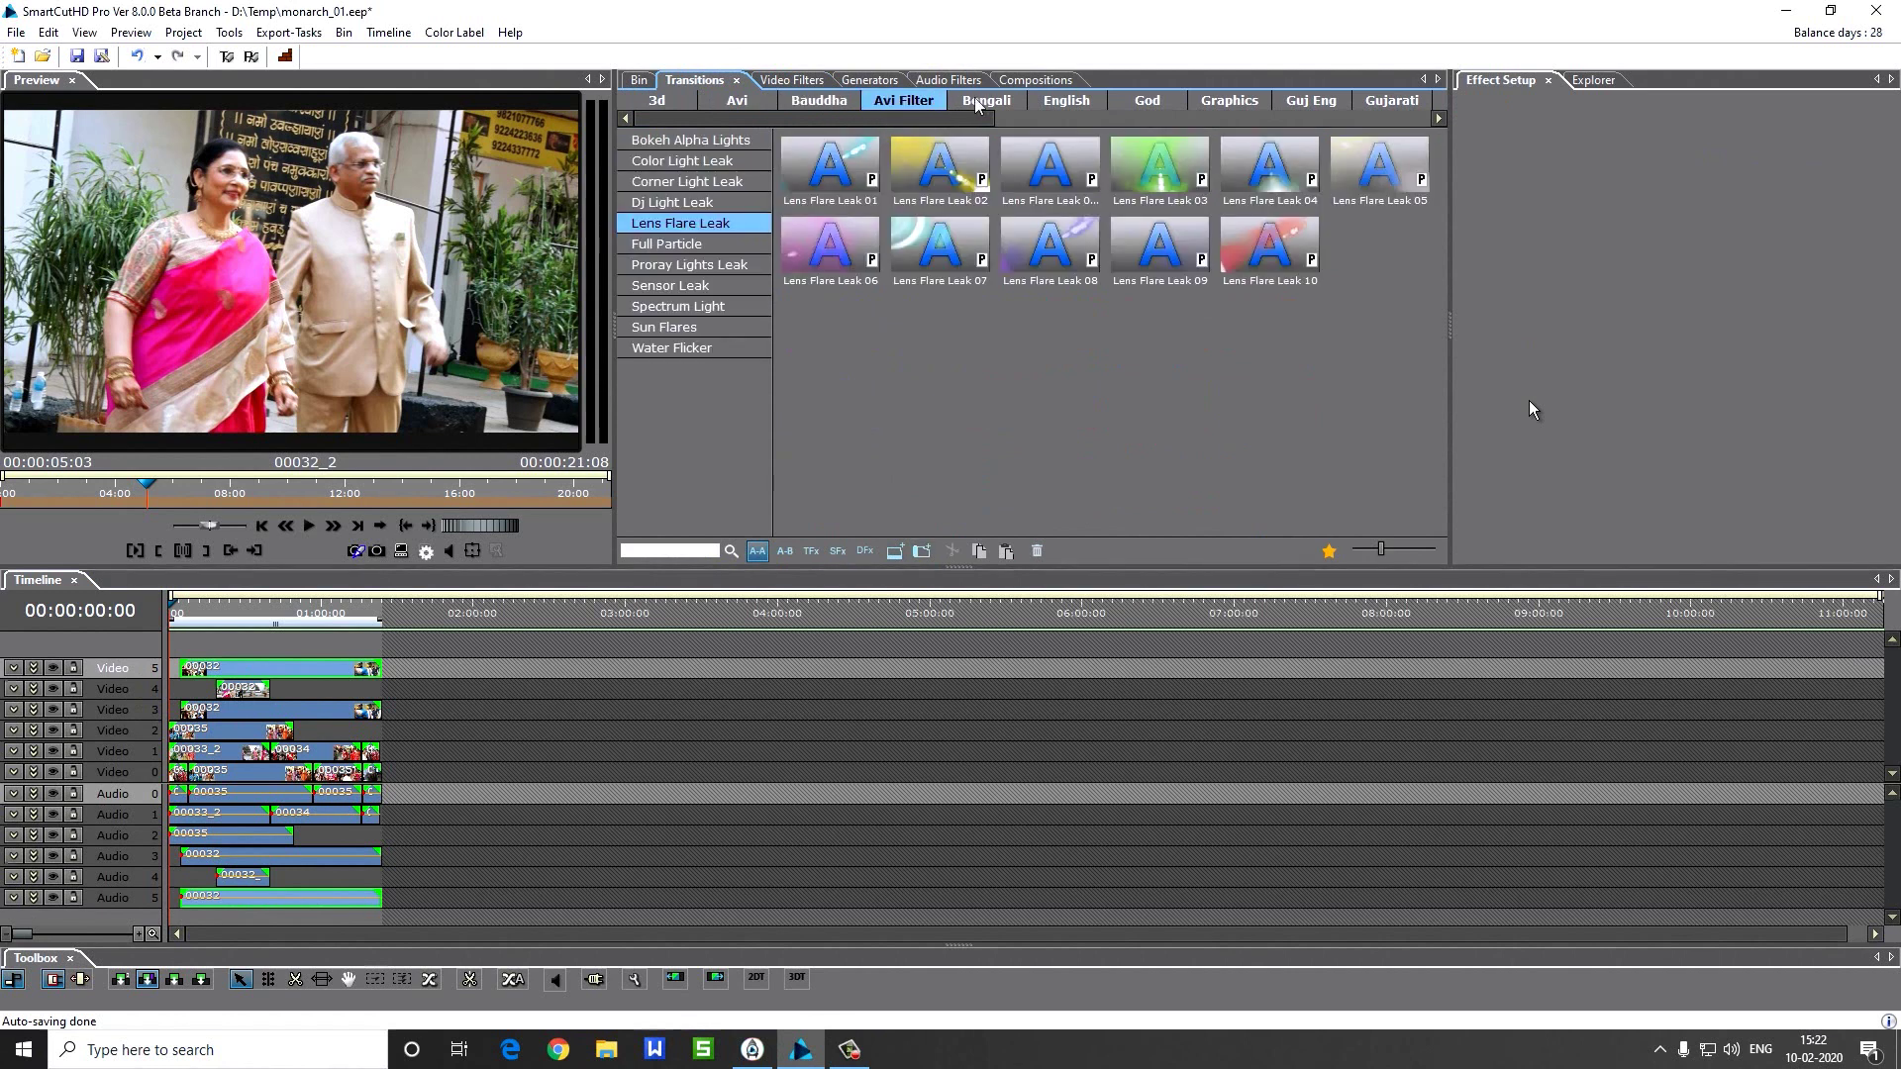
pyautogui.click(983, 101)
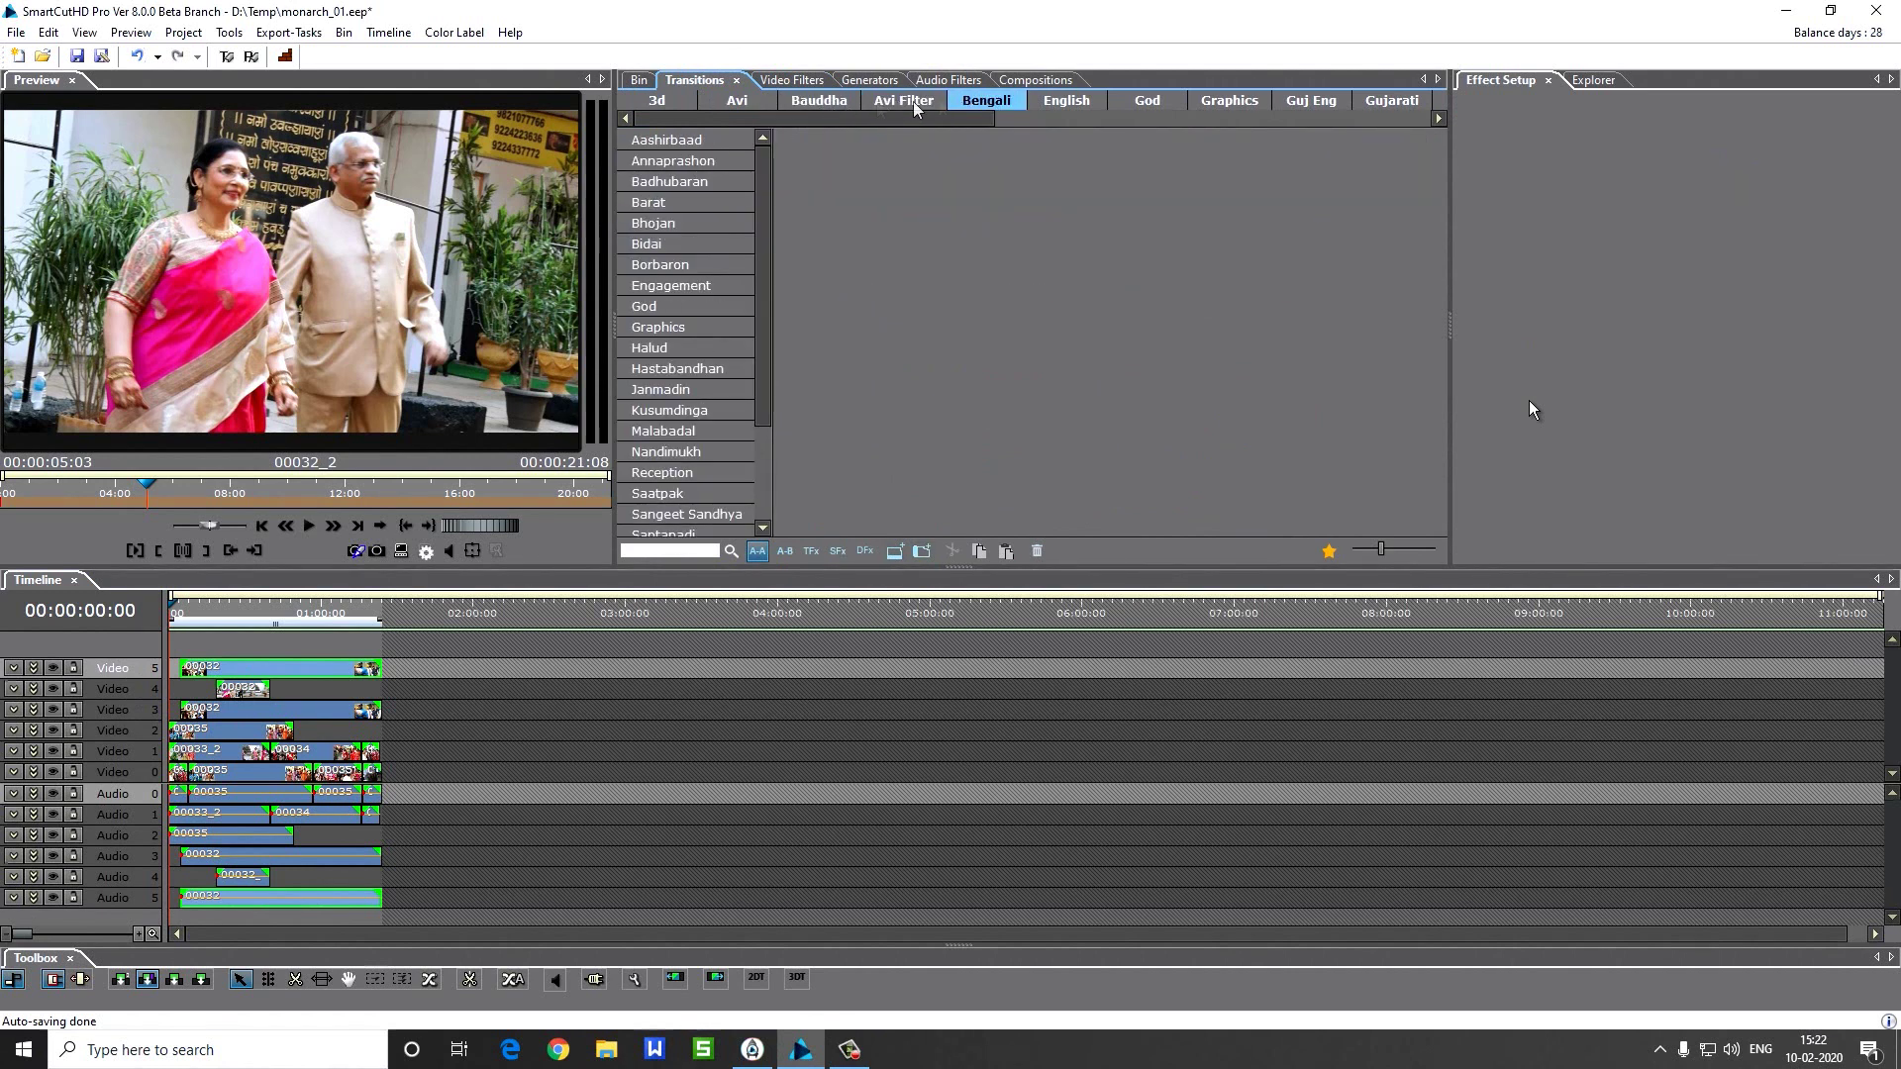
pyautogui.moveTo(988, 101); pyautogui.dragTo(747, 124)
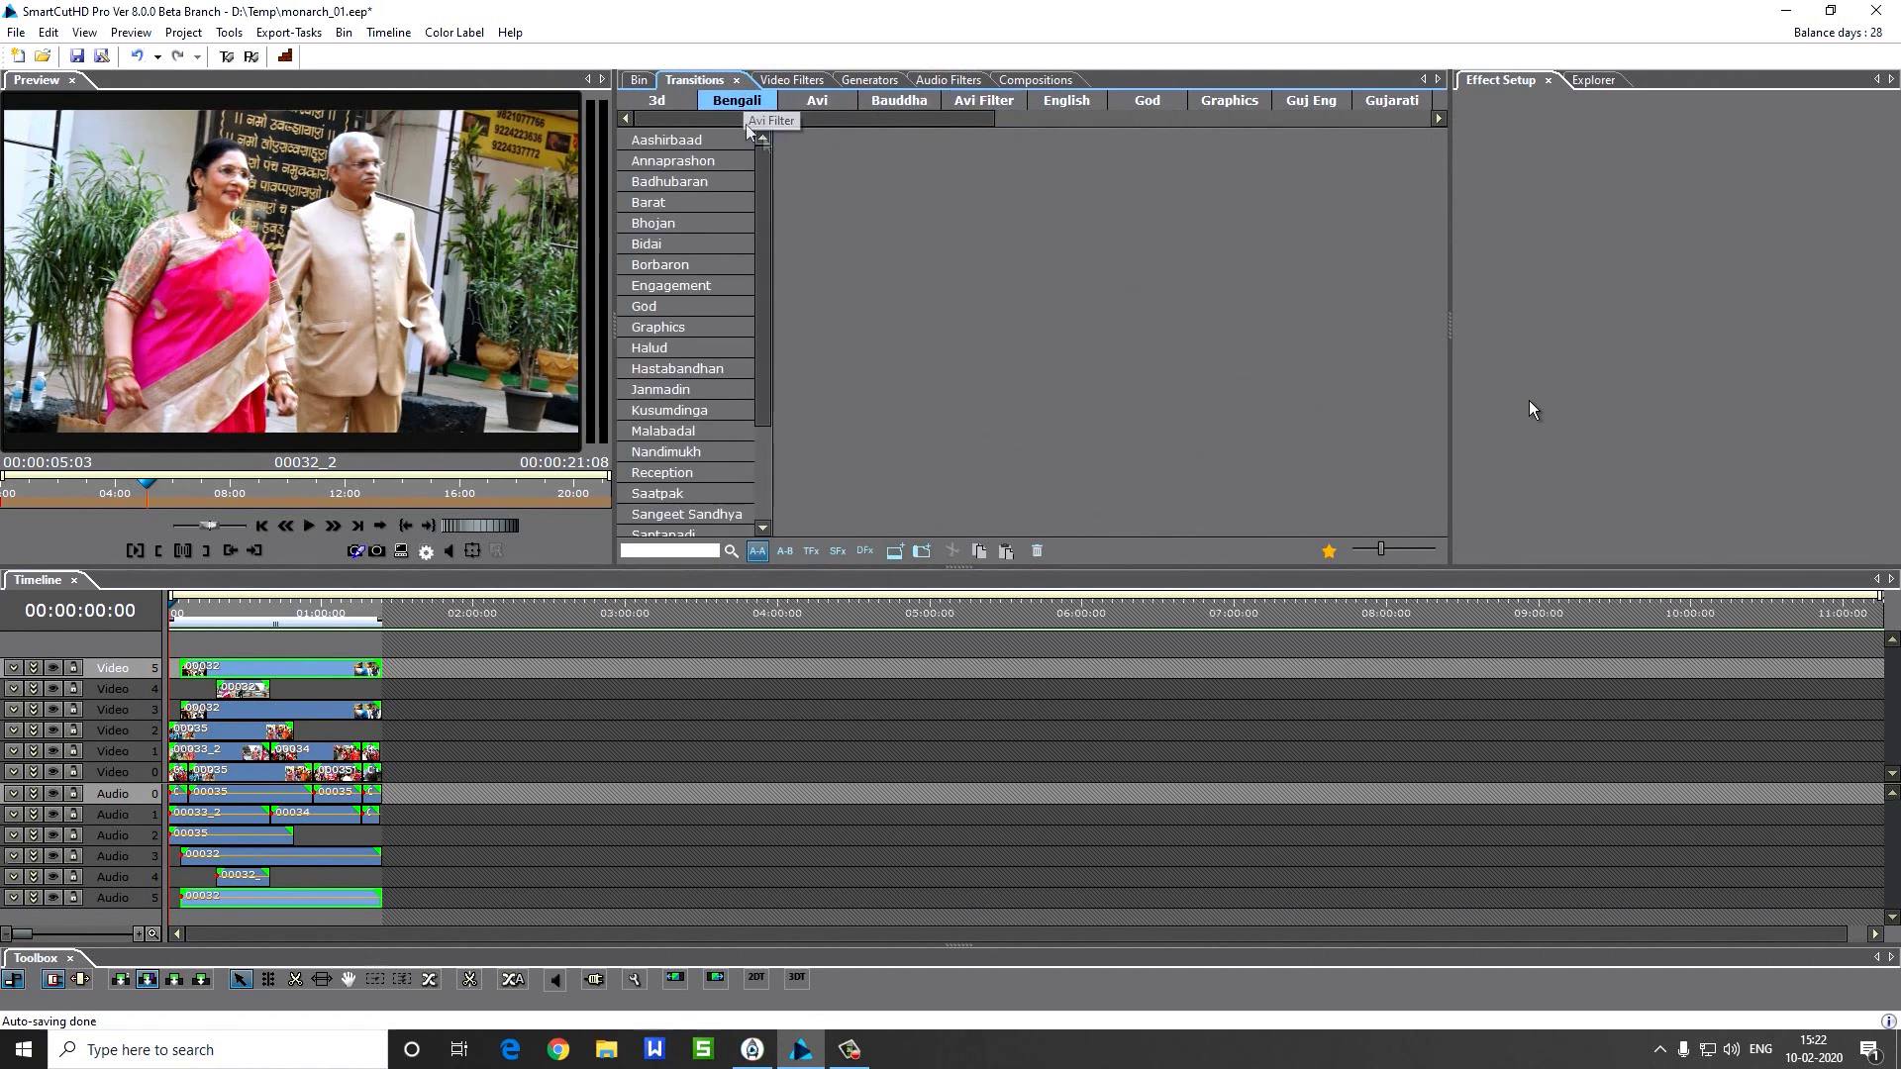
# Move the Graphics category of the Bengali transitions to the head of the list, before Aashirbaad, and check the reordered categories
pyautogui.click(728, 329)
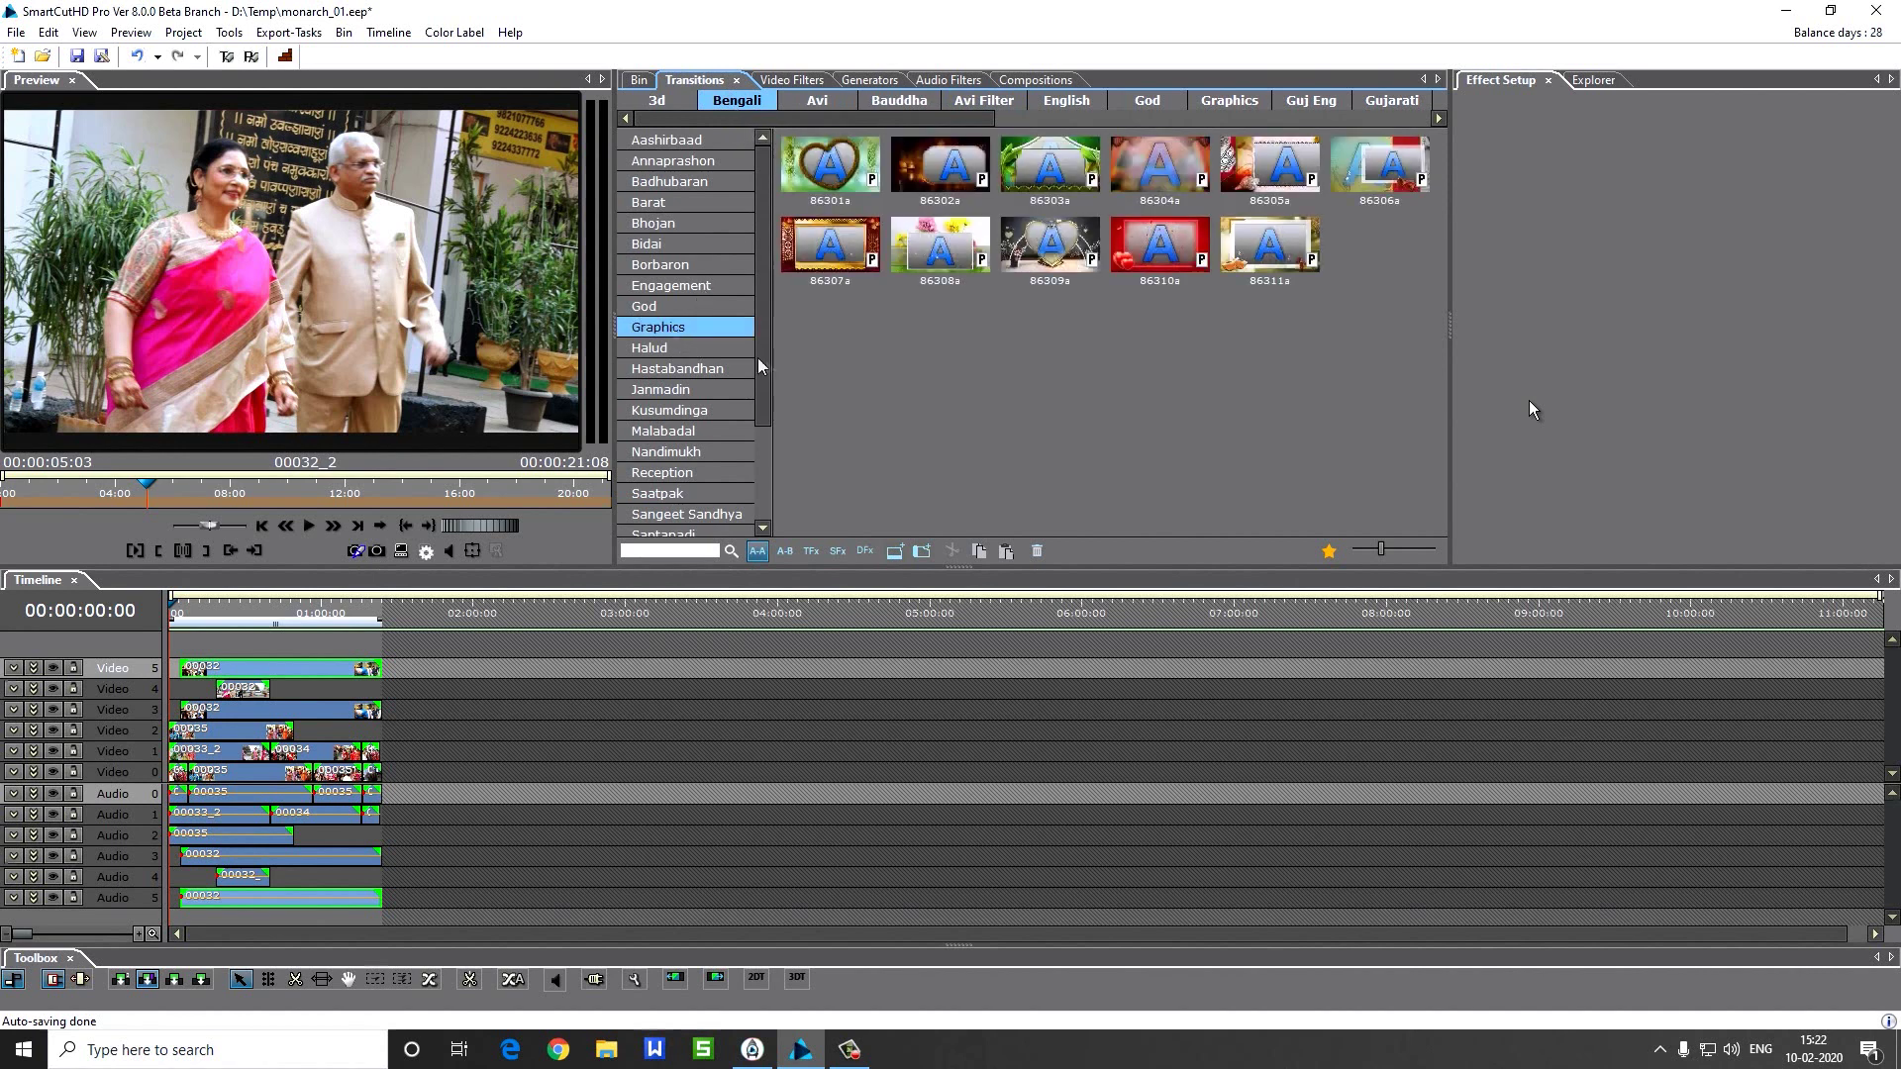
pyautogui.moveTo(723, 333); pyautogui.dragTo(727, 274)
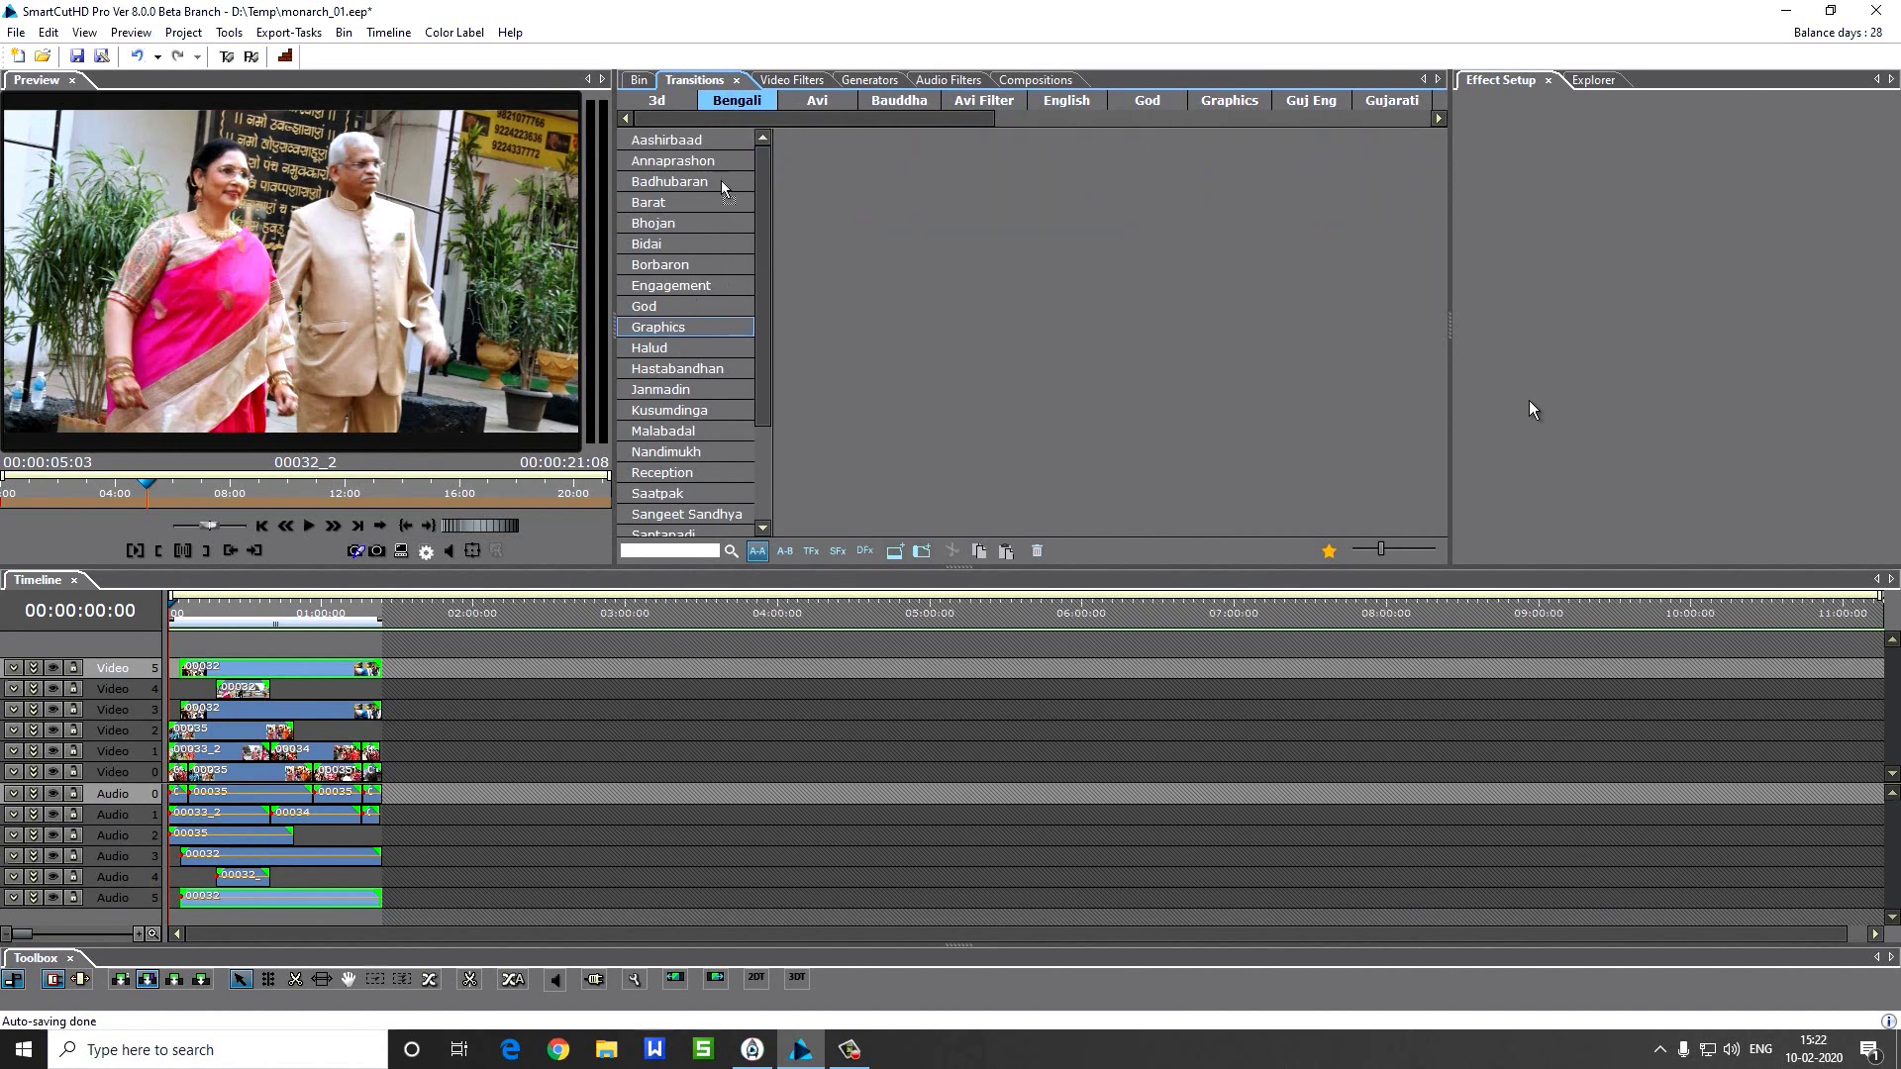
pyautogui.moveTo(713, 140); pyautogui.dragTo(713, 141)
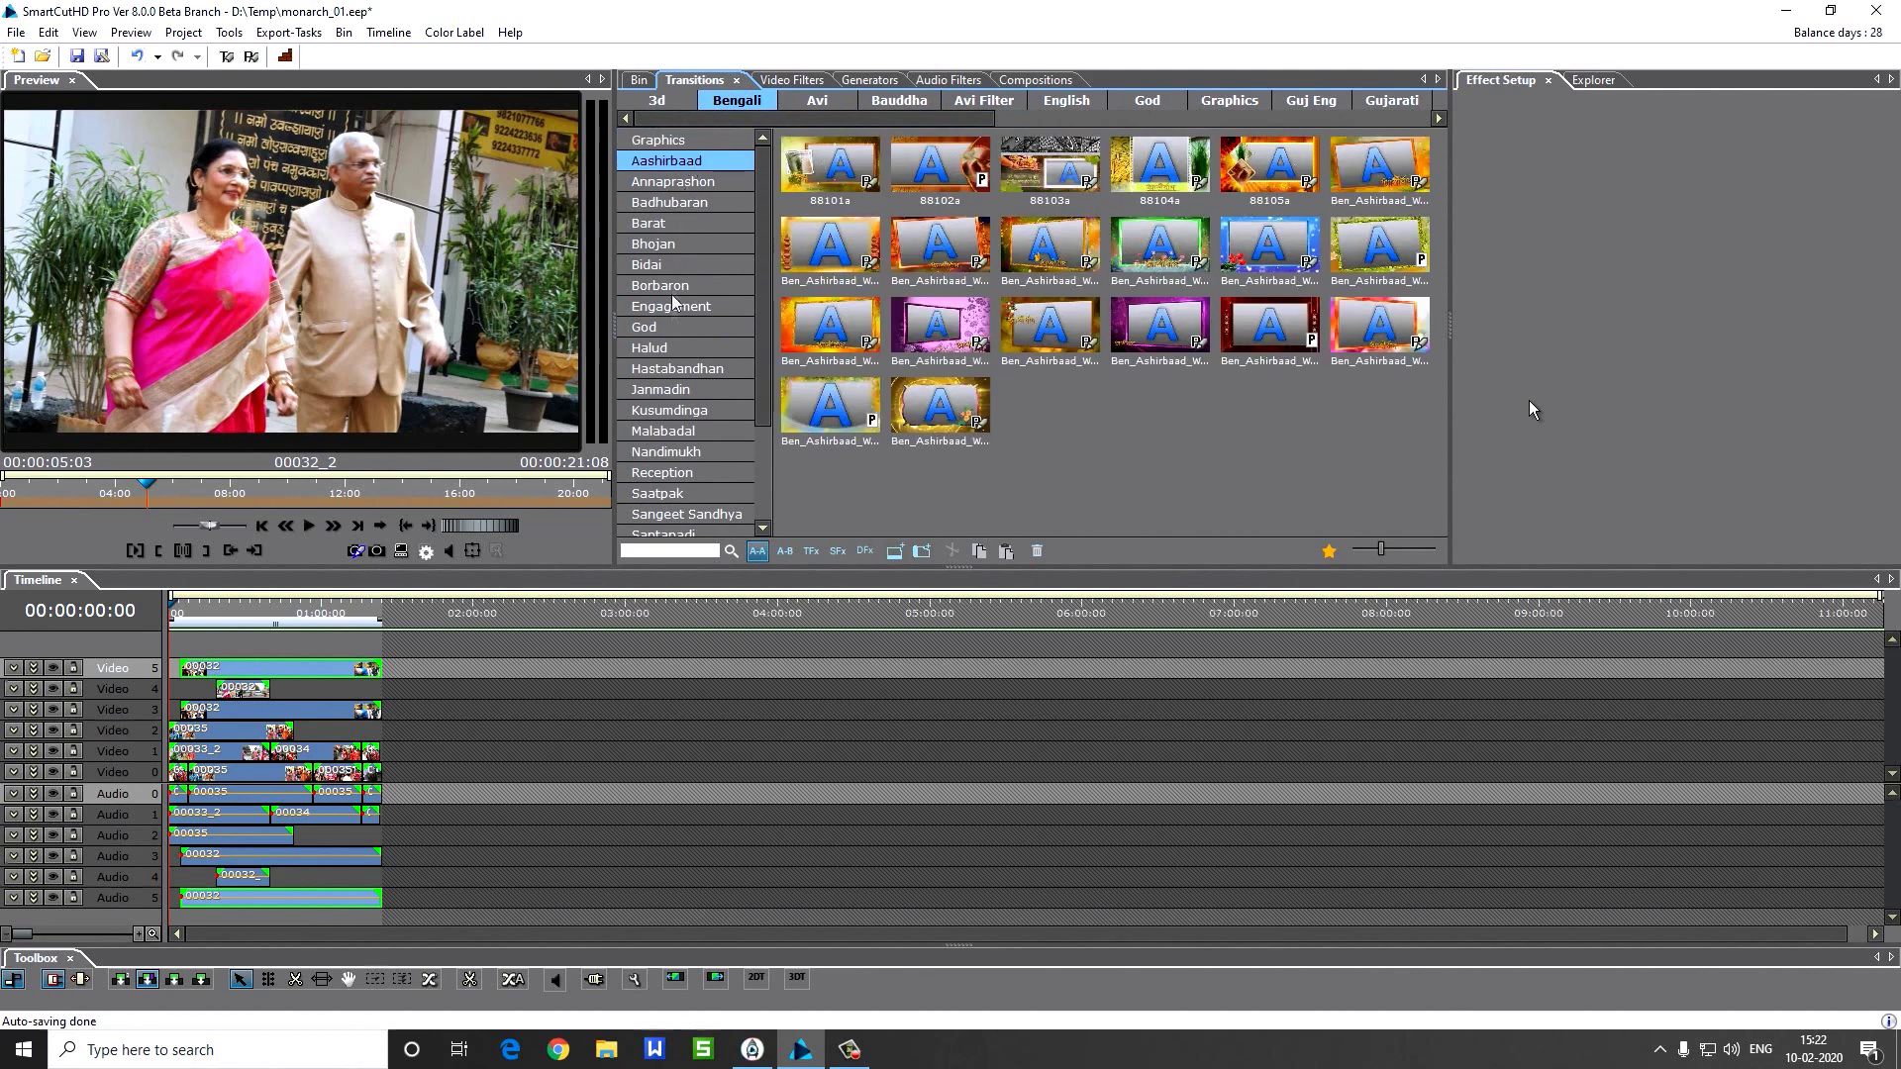
pyautogui.click(680, 370)
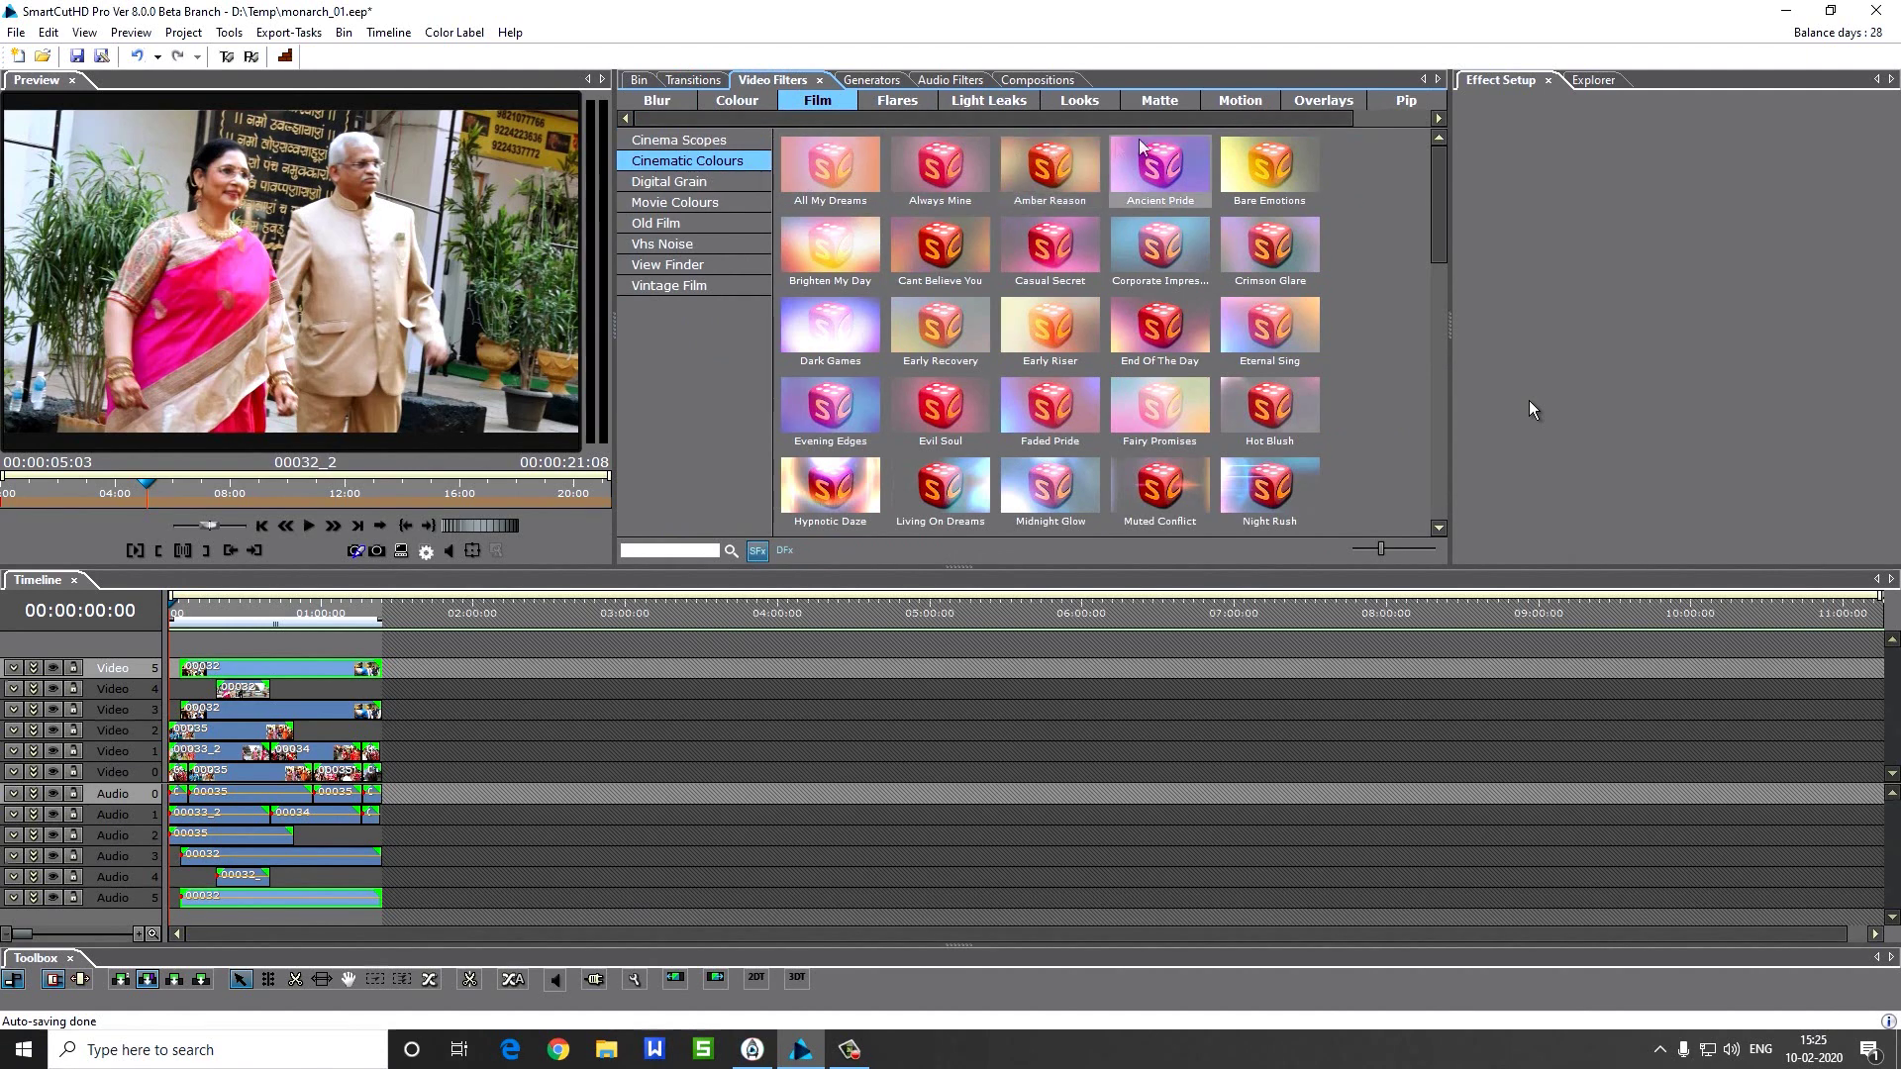
# Look at the Bokeh Blurs and Cinematic Lights overlays in the Video Filters, and move the Overlays group directly after Blur
pyautogui.click(1309, 105)
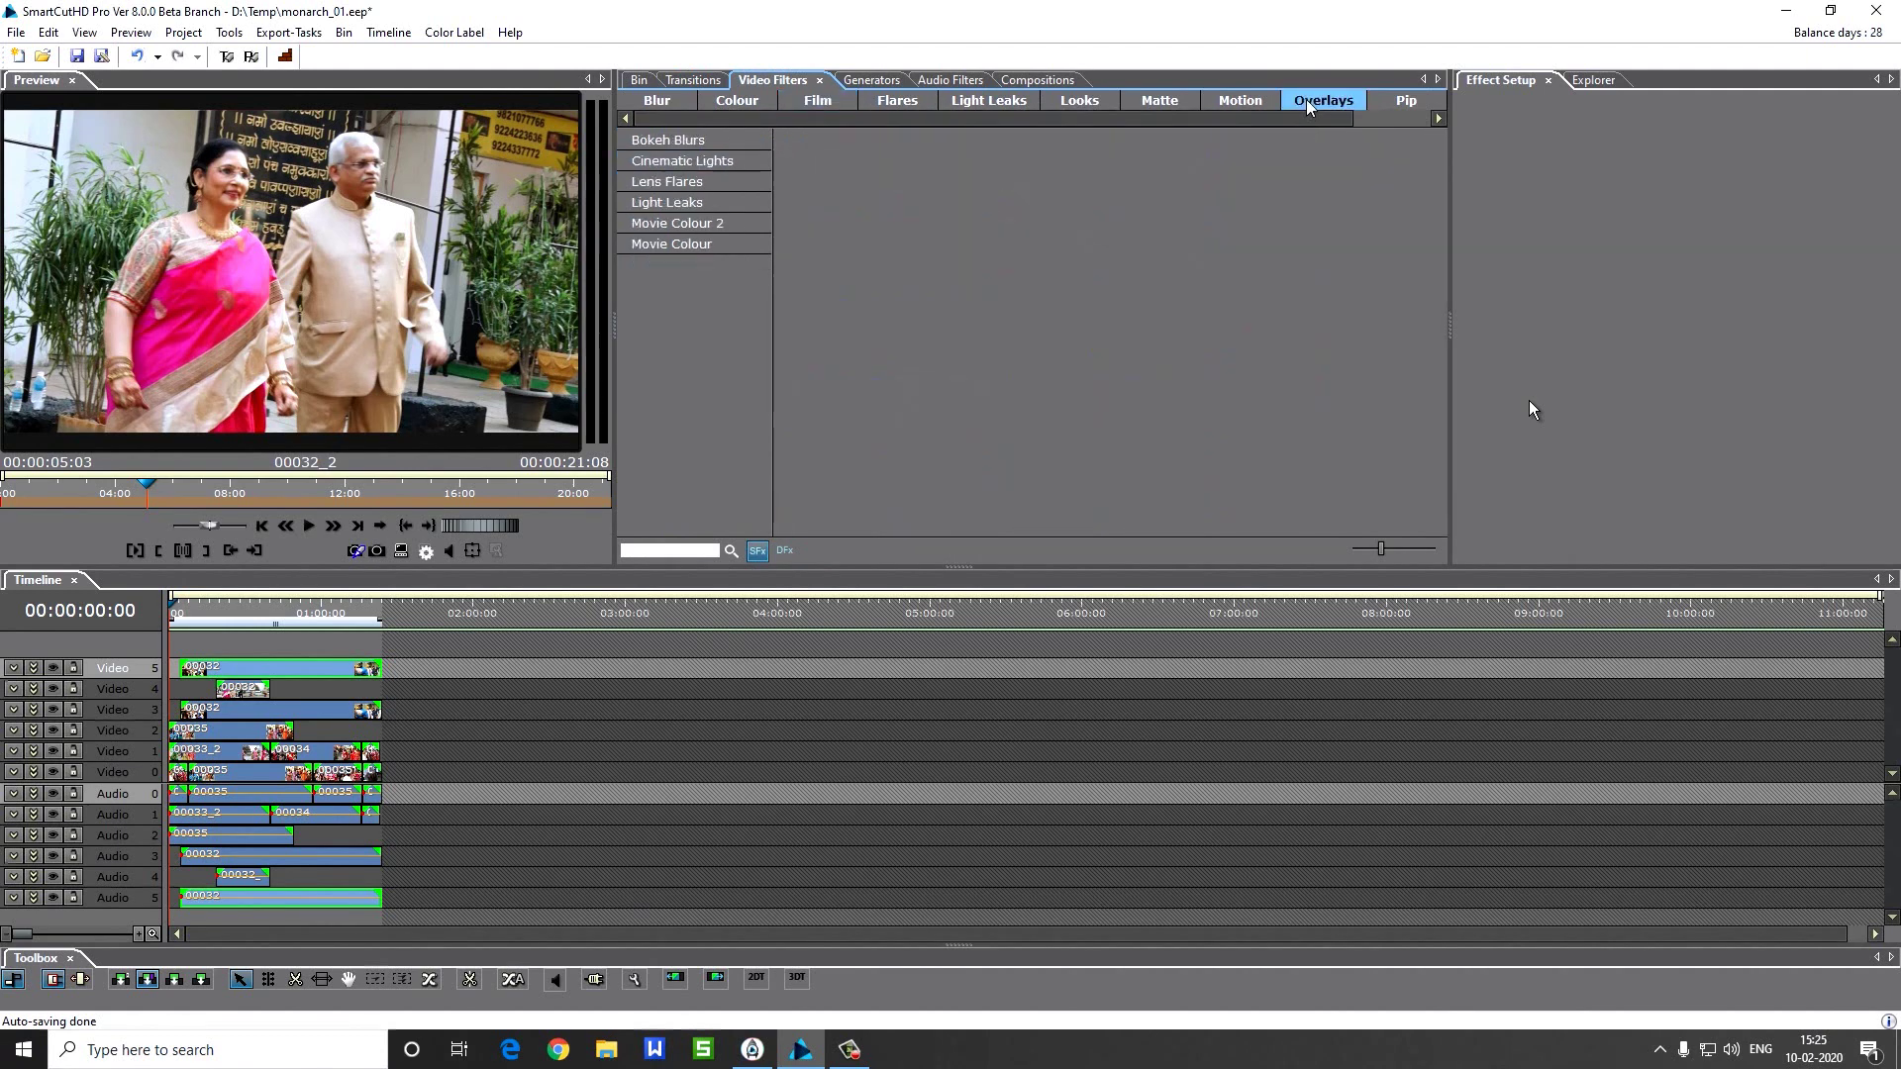
pyautogui.click(655, 140)
pyautogui.click(709, 161)
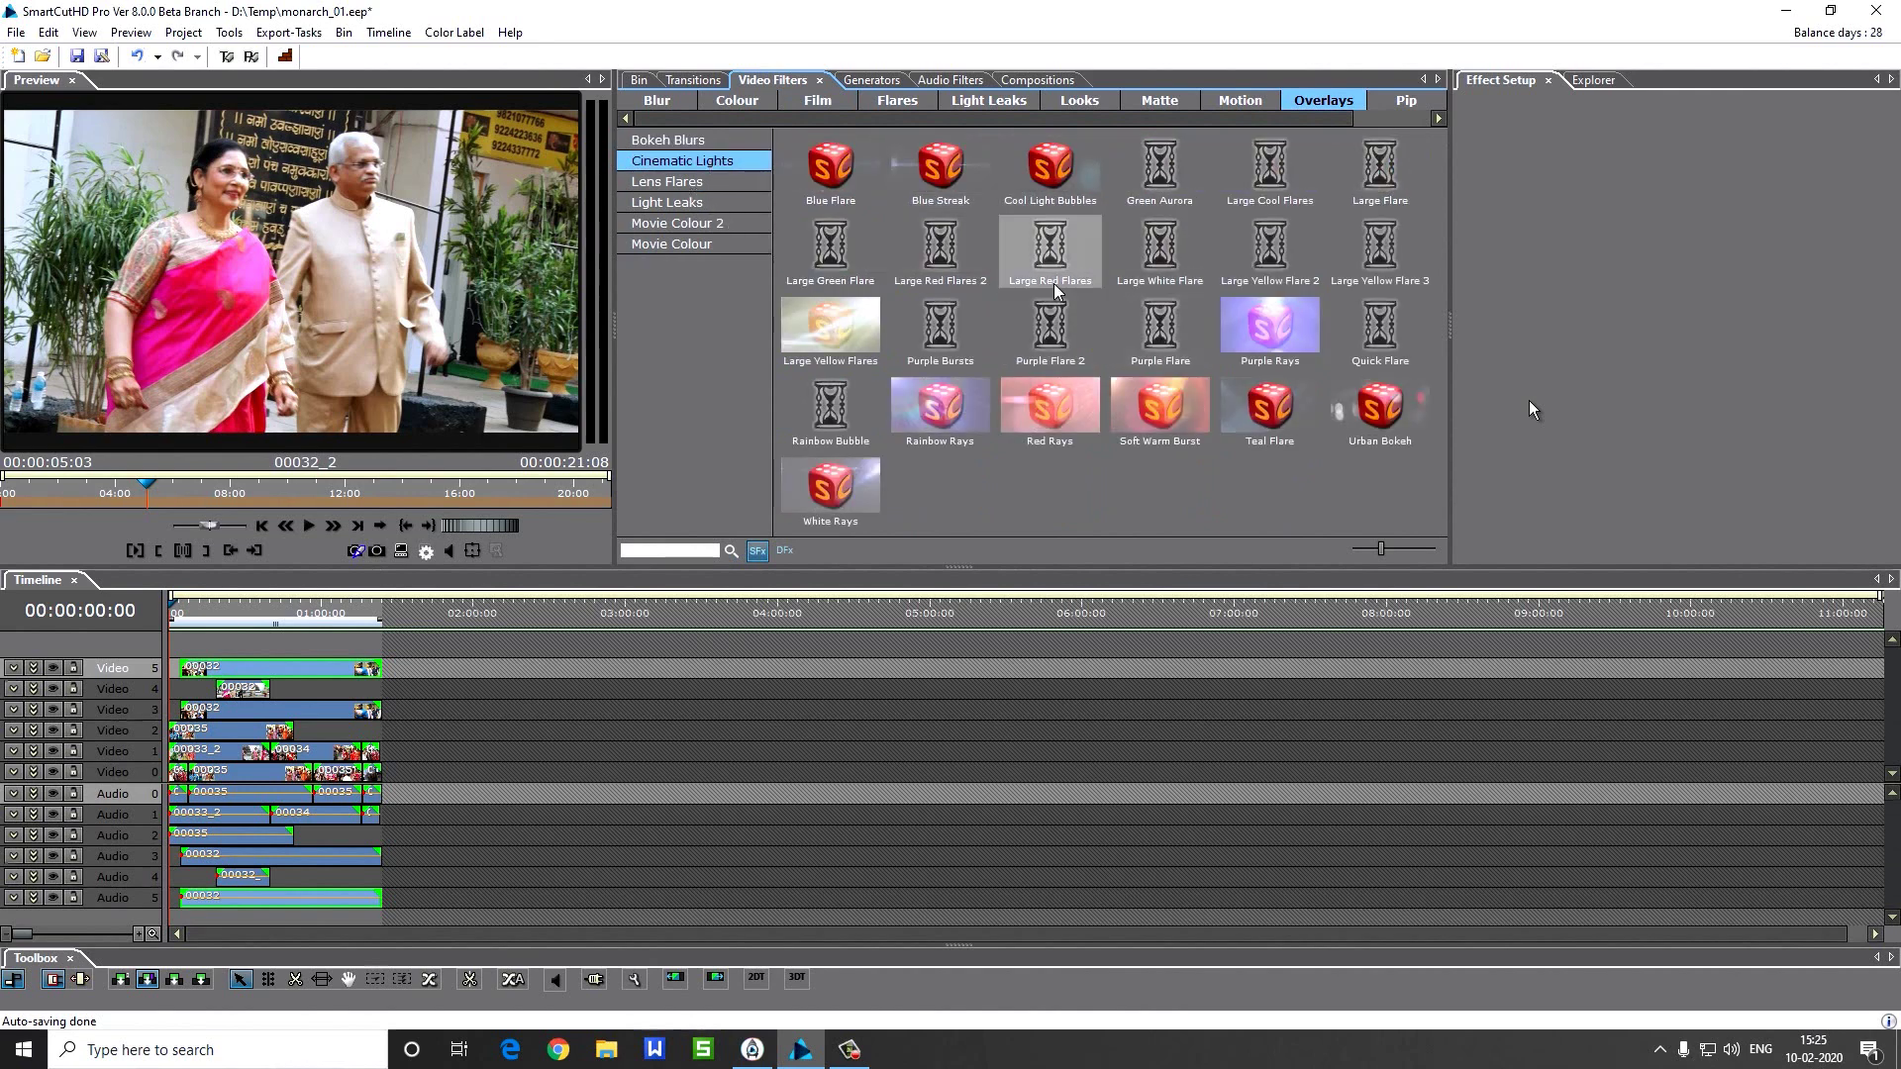
pyautogui.click(1321, 102)
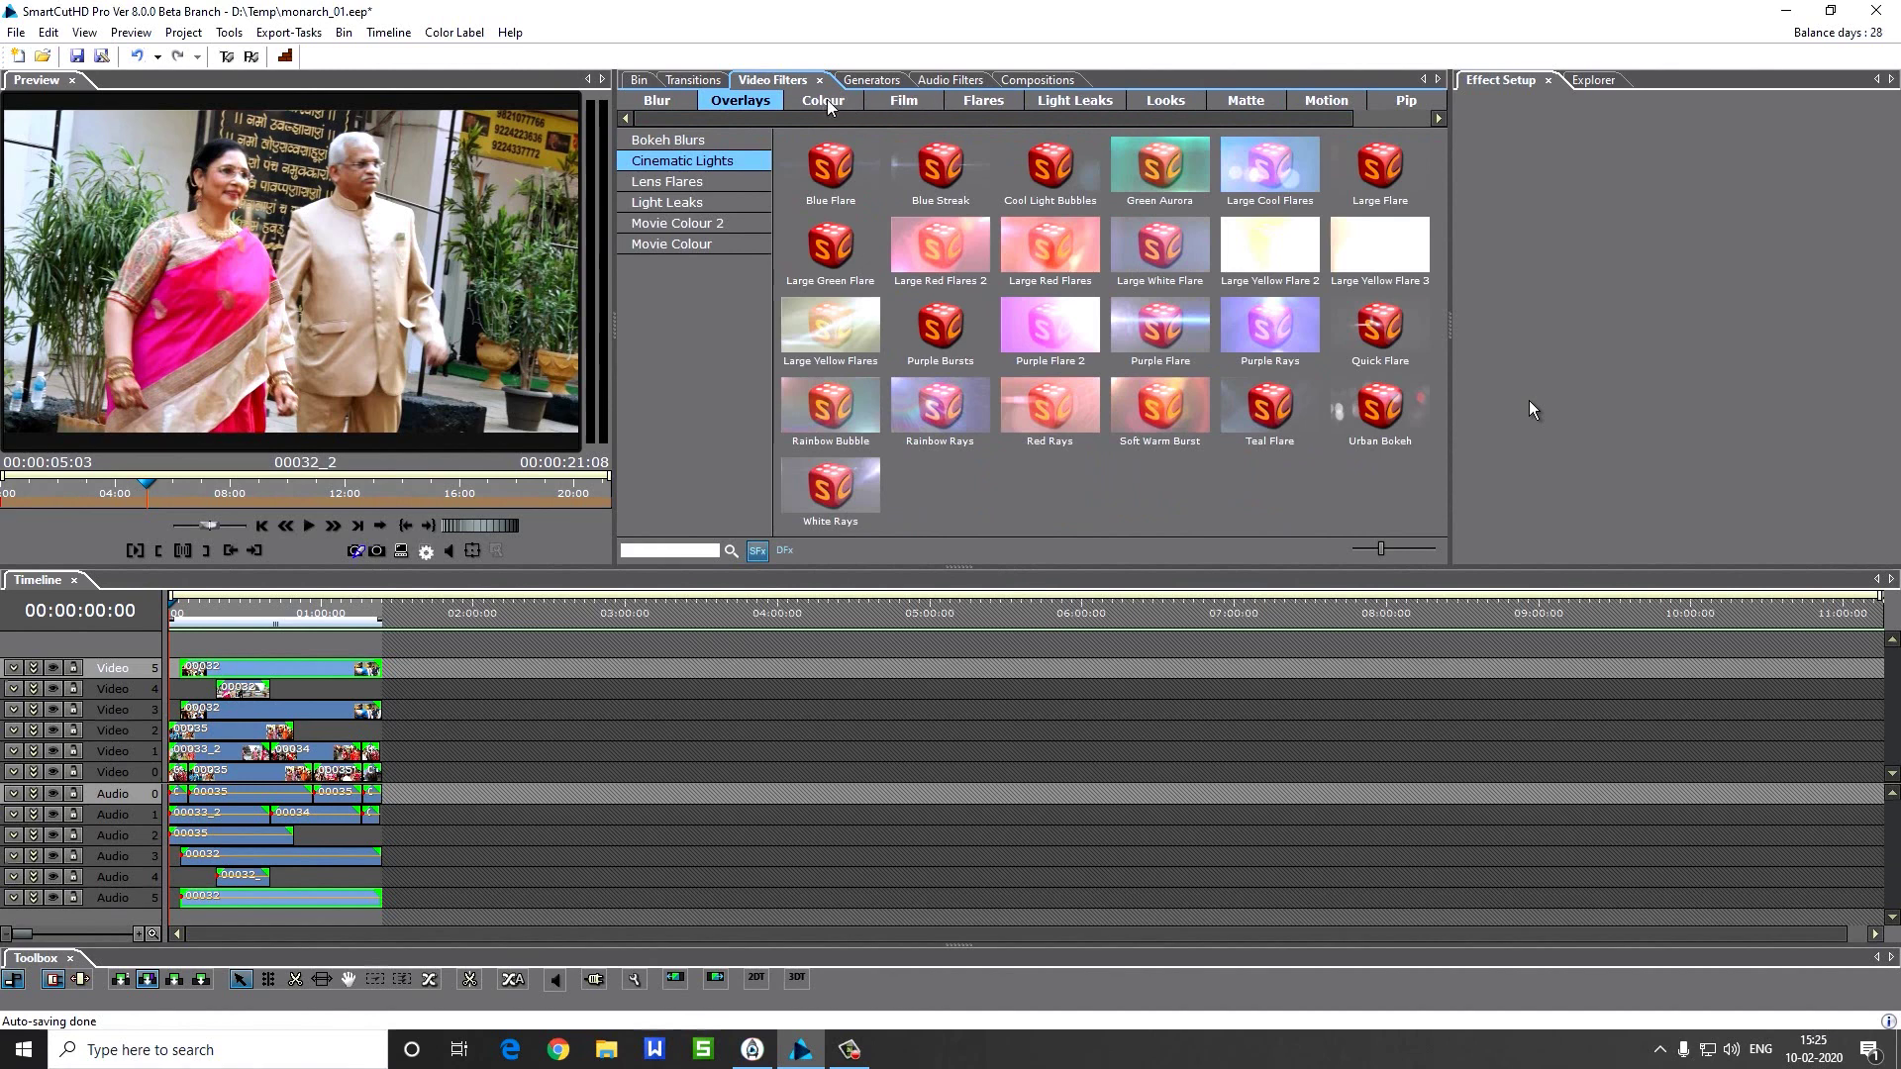
# Look through the Alpha, Brightness and Chrominance filters of Colour and the Digital Grain and Movie Colours filters of Film
pyautogui.click(834, 103)
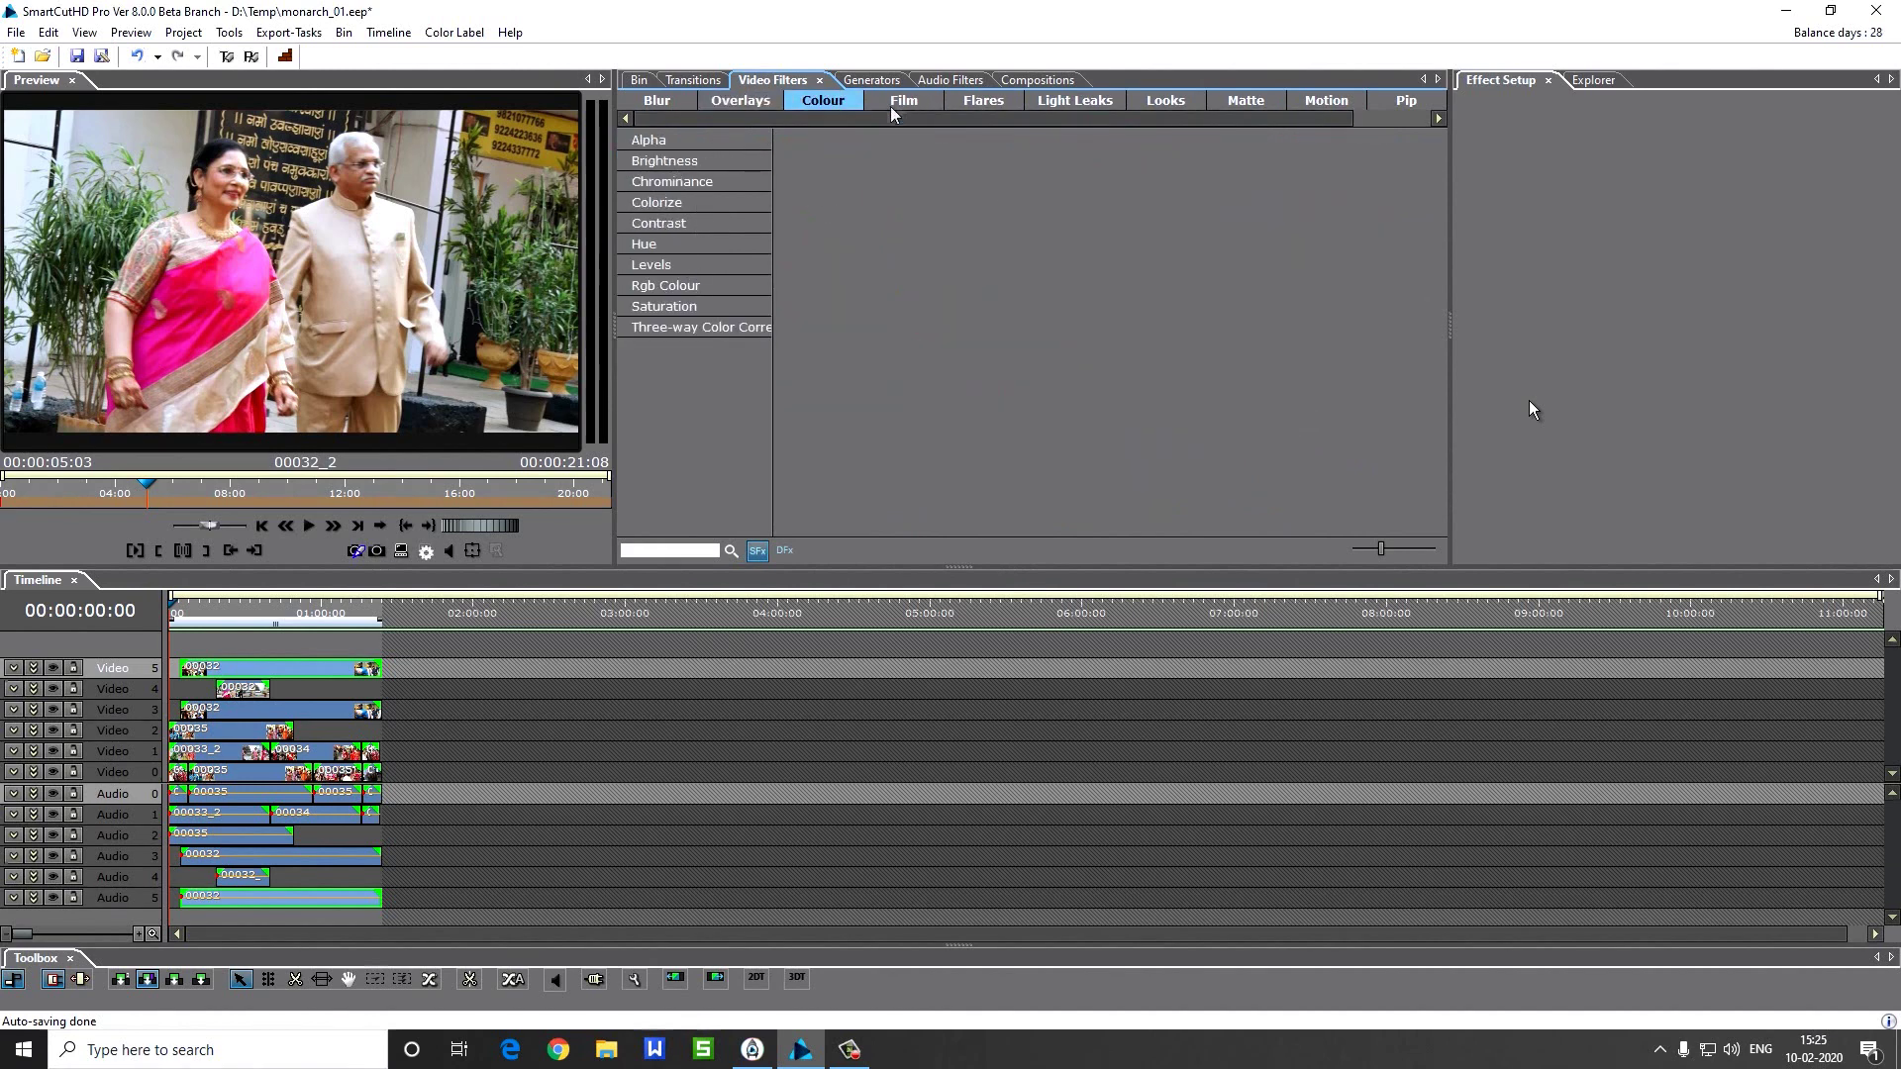
pyautogui.click(672, 142)
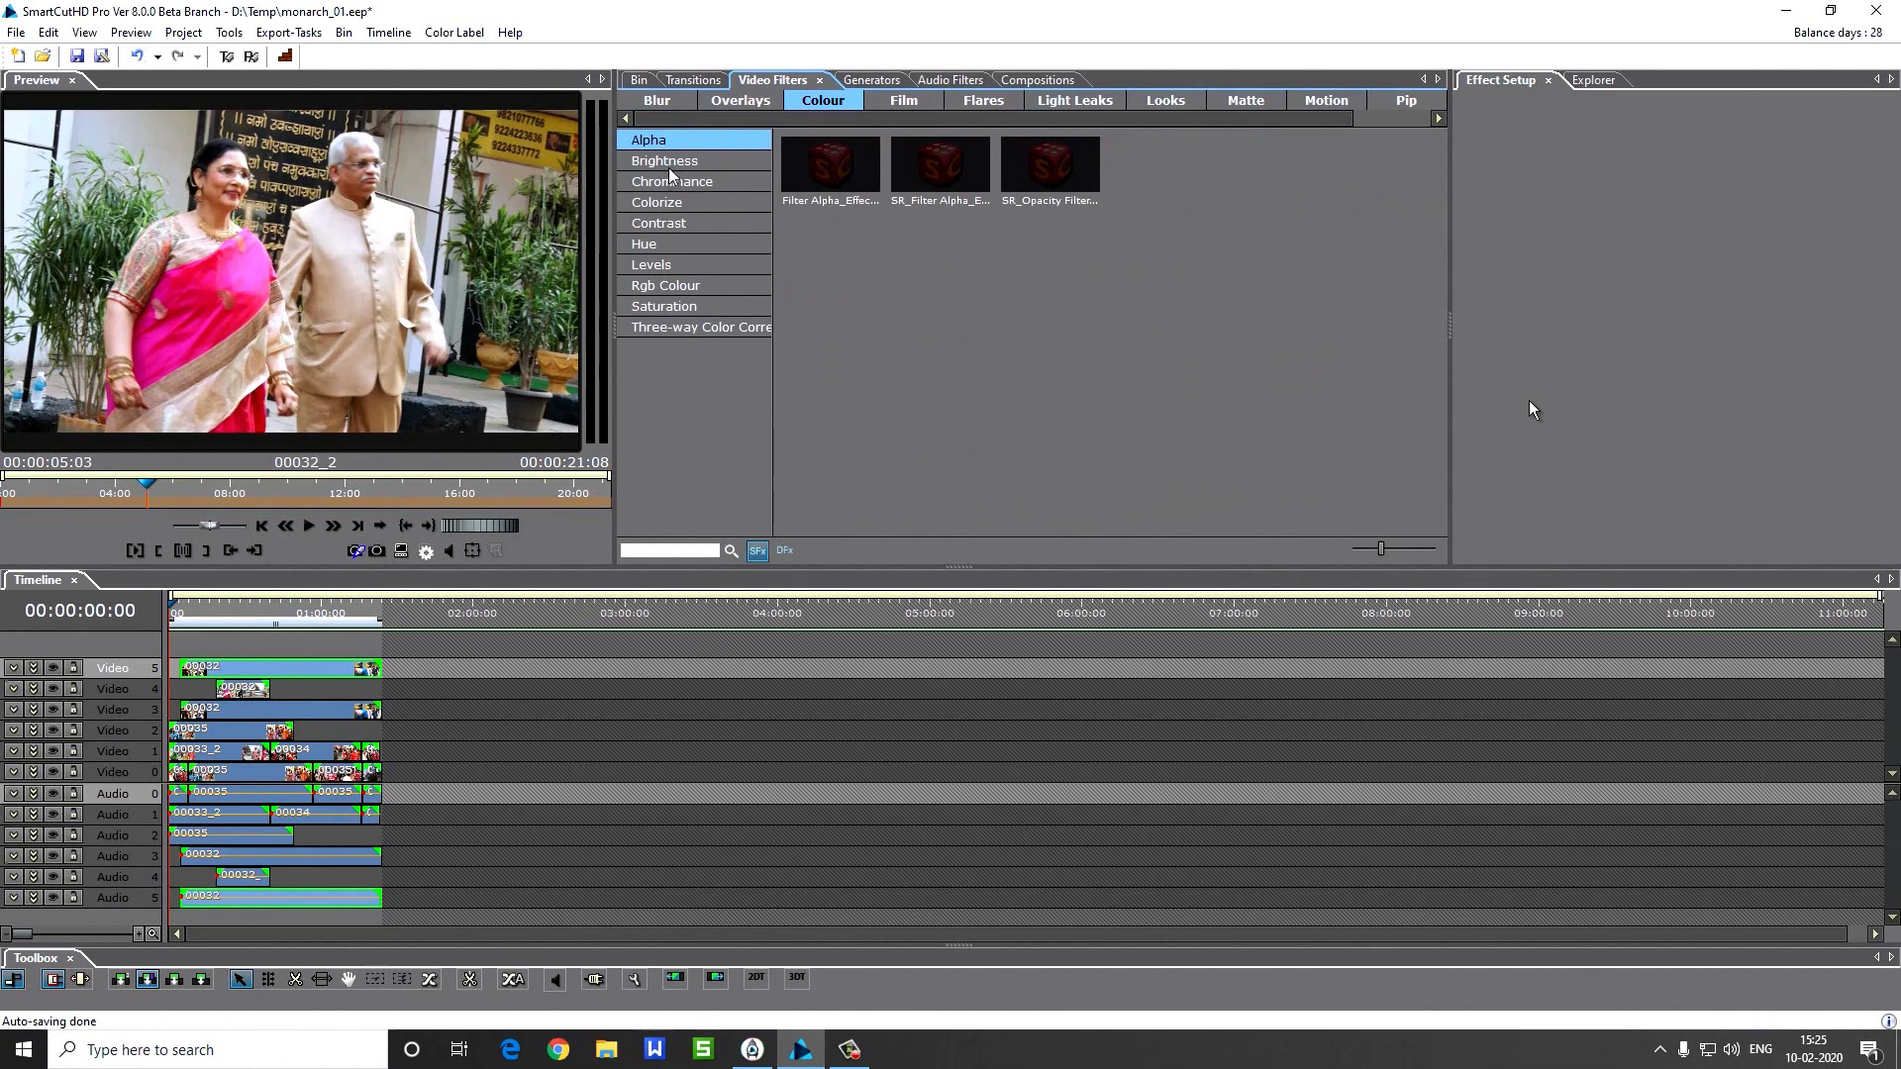
pyautogui.click(672, 163)
pyautogui.click(675, 184)
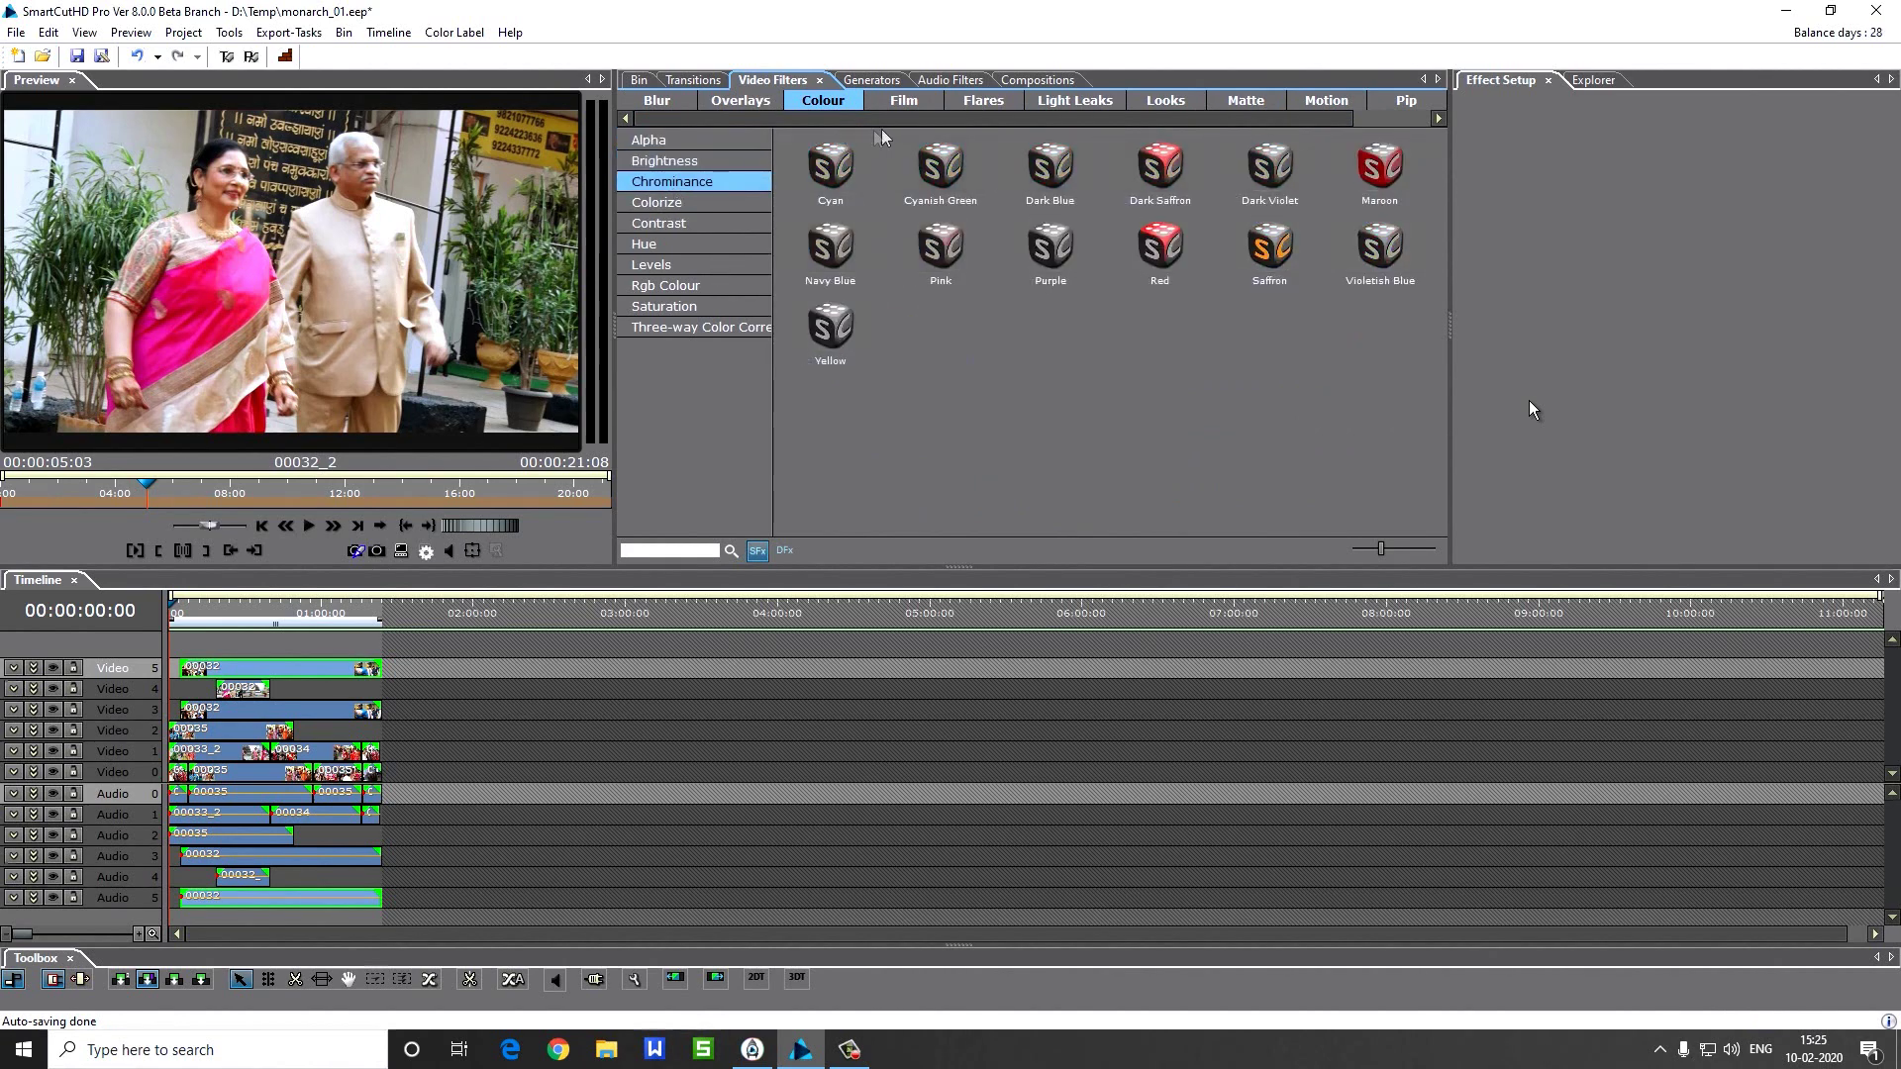
pyautogui.click(914, 107)
pyautogui.click(679, 183)
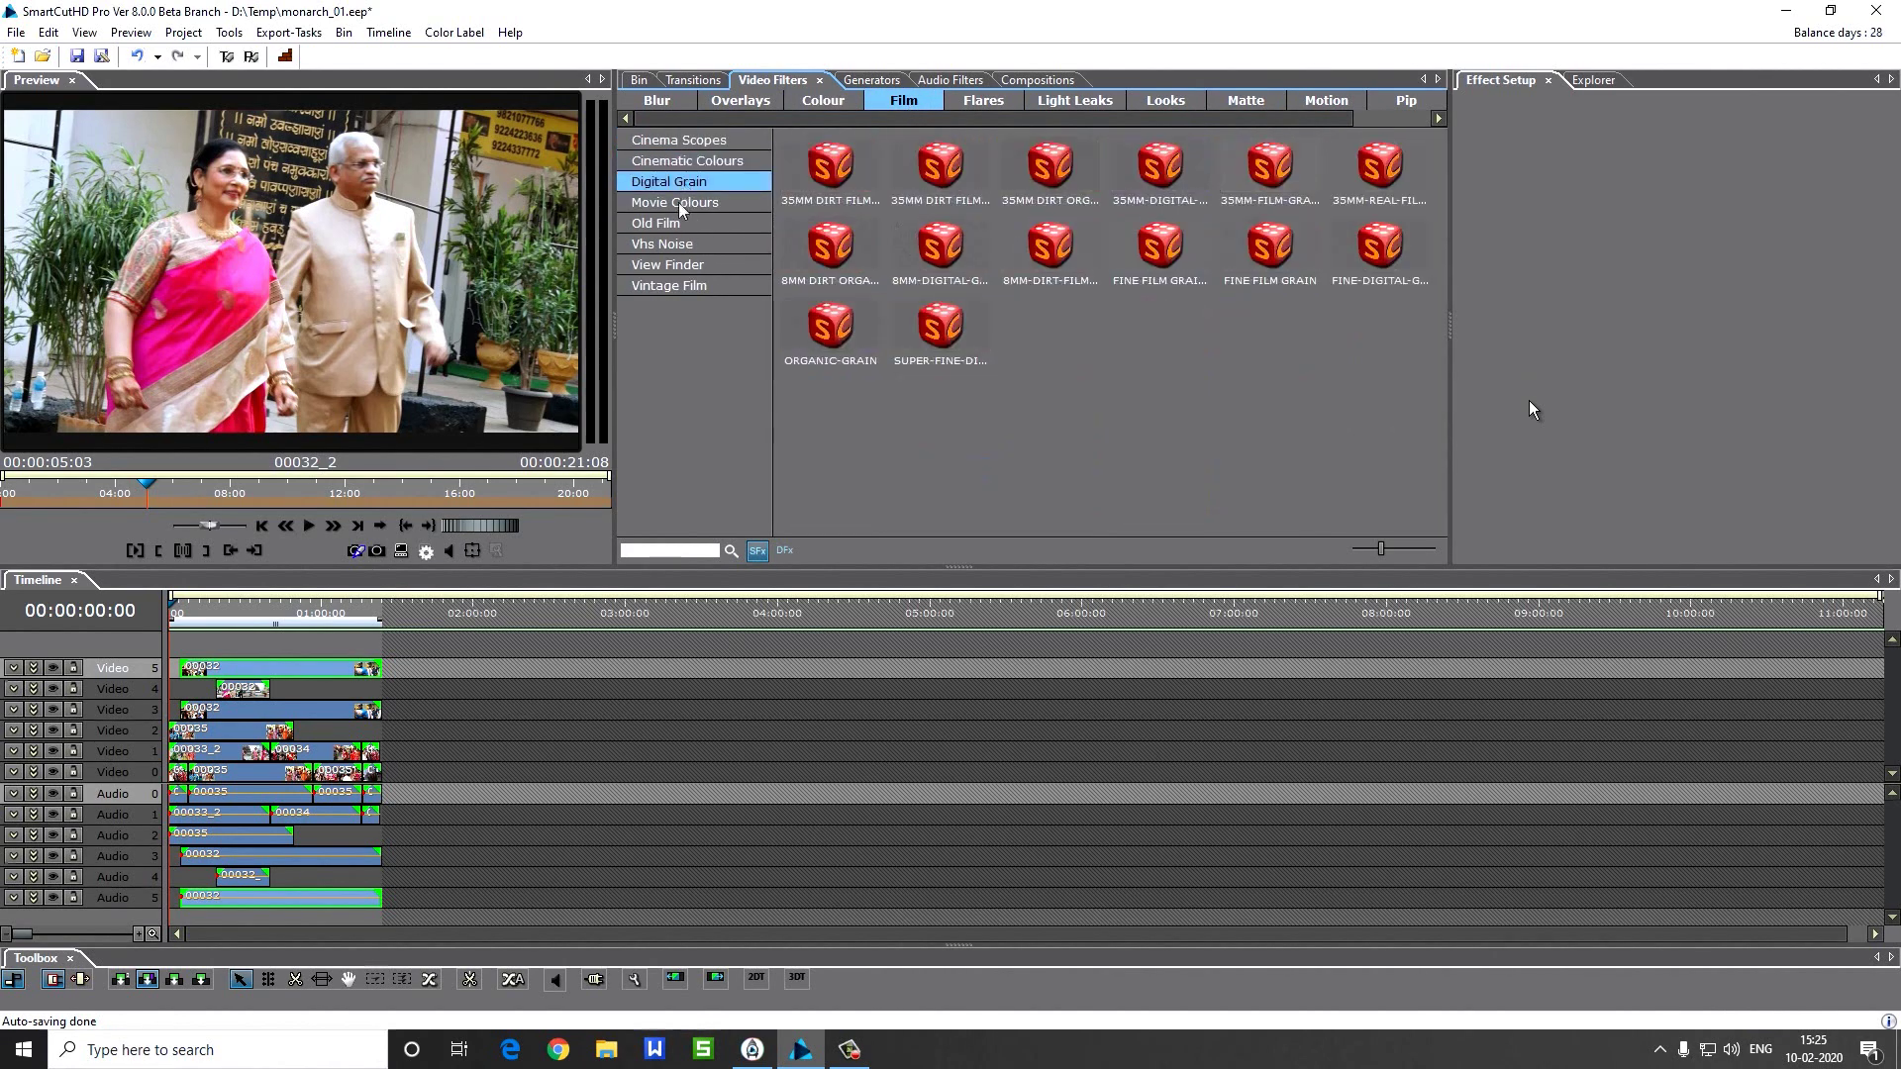
pyautogui.click(679, 205)
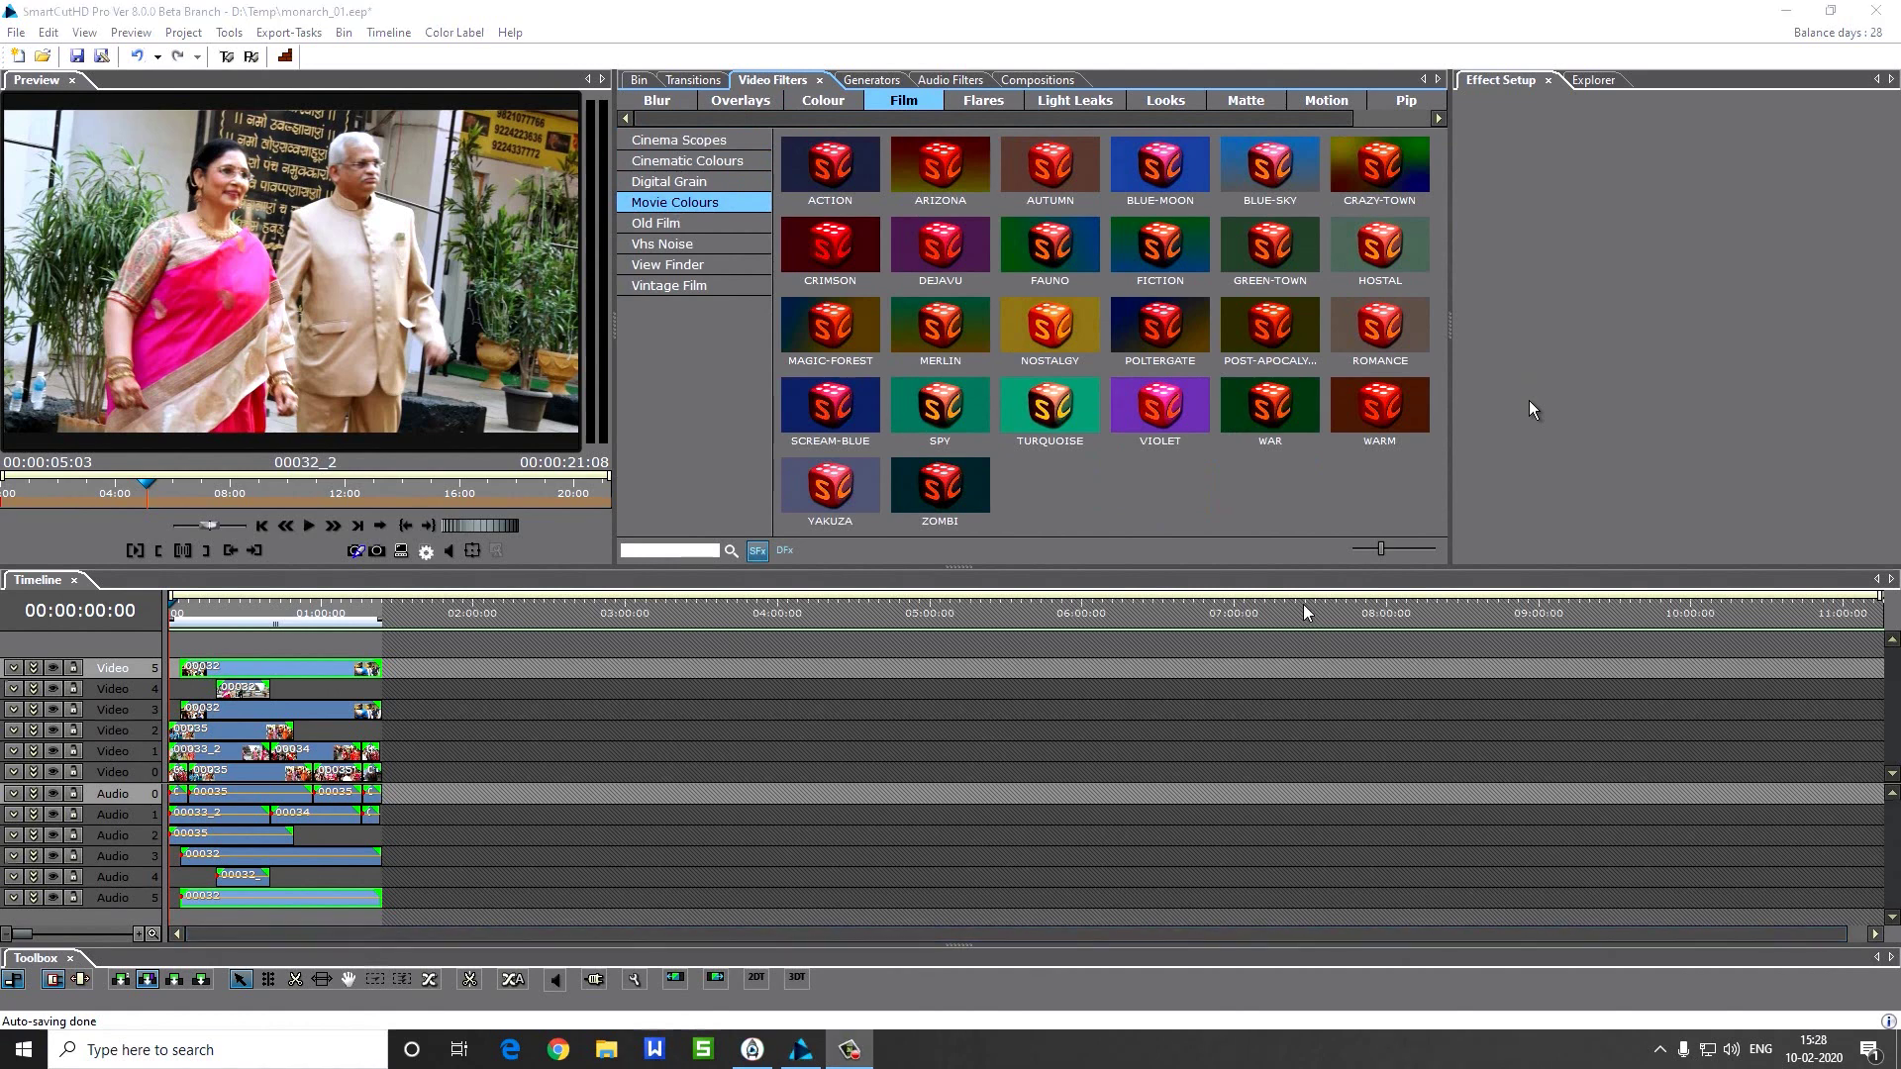
# Show the Color Label window and select clip 00034 on track Video 1
pyautogui.click(84, 32)
pyautogui.moveTo(141, 253)
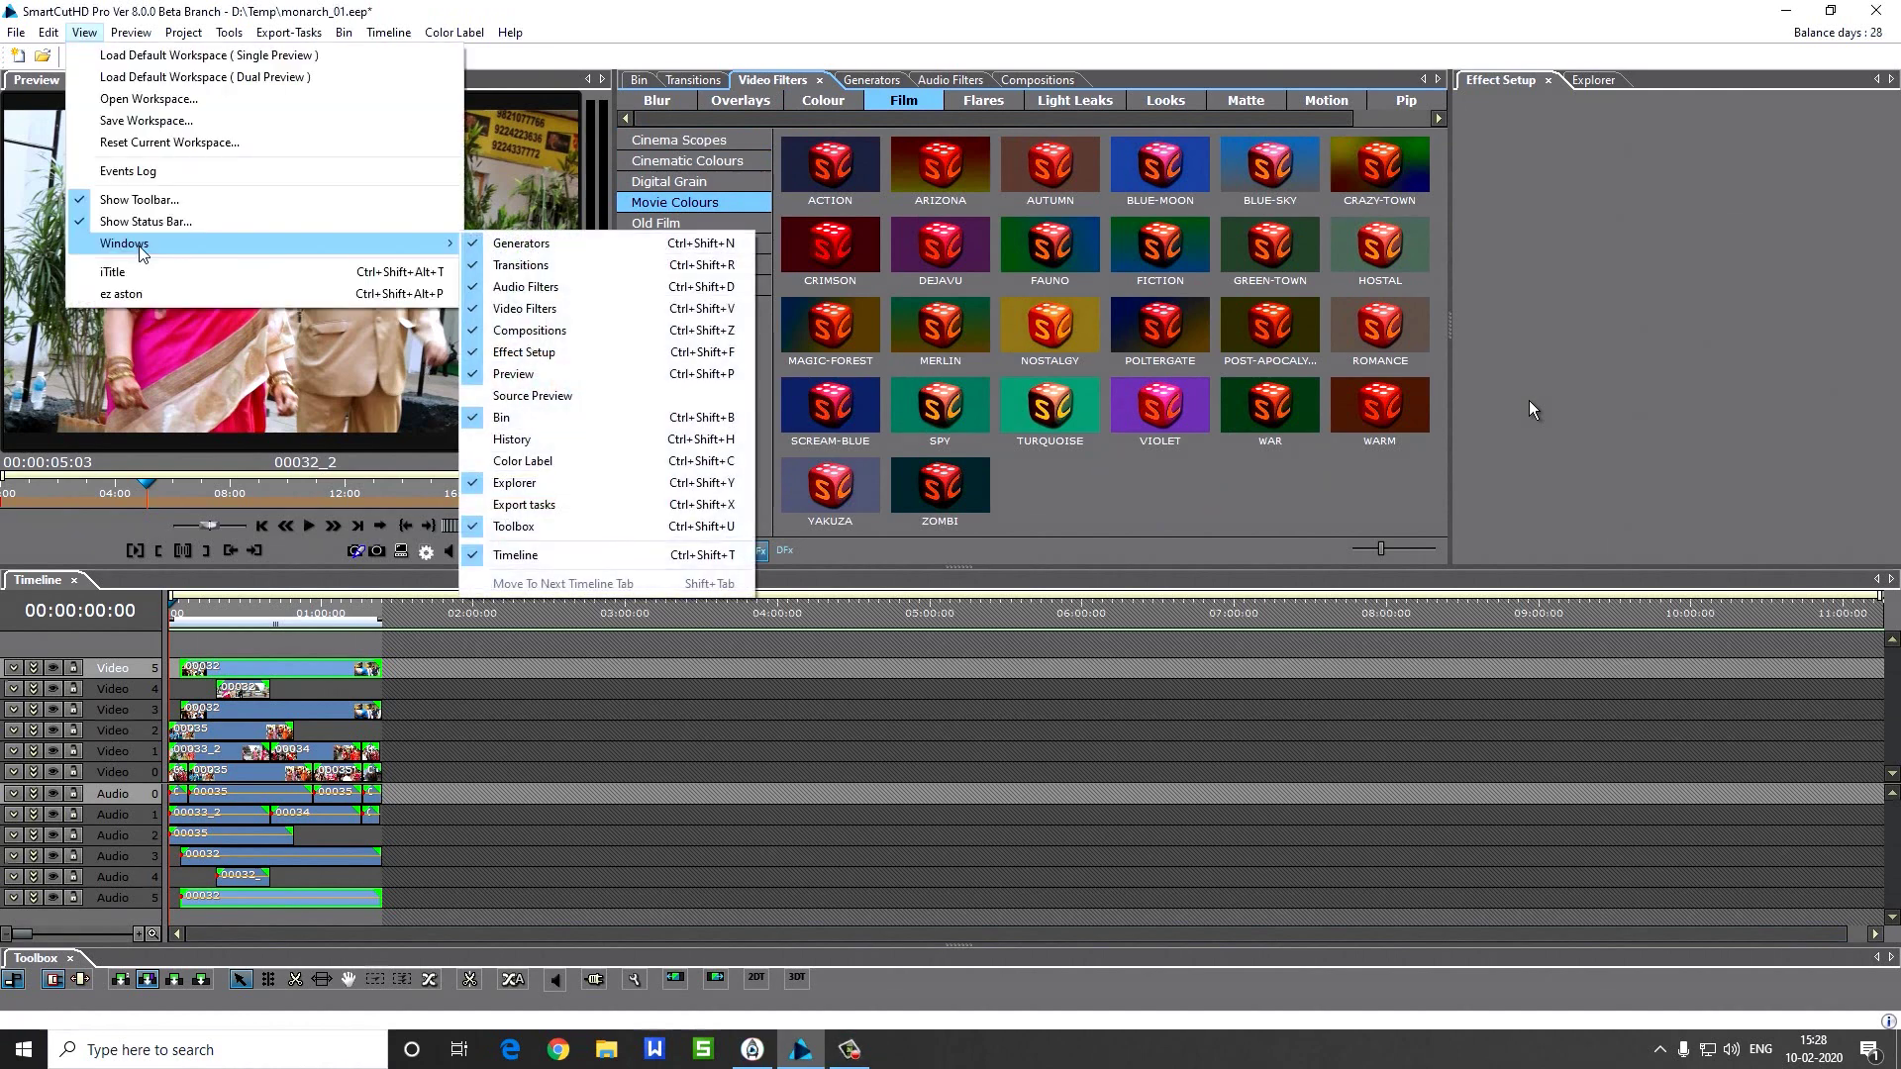
pyautogui.click(523, 462)
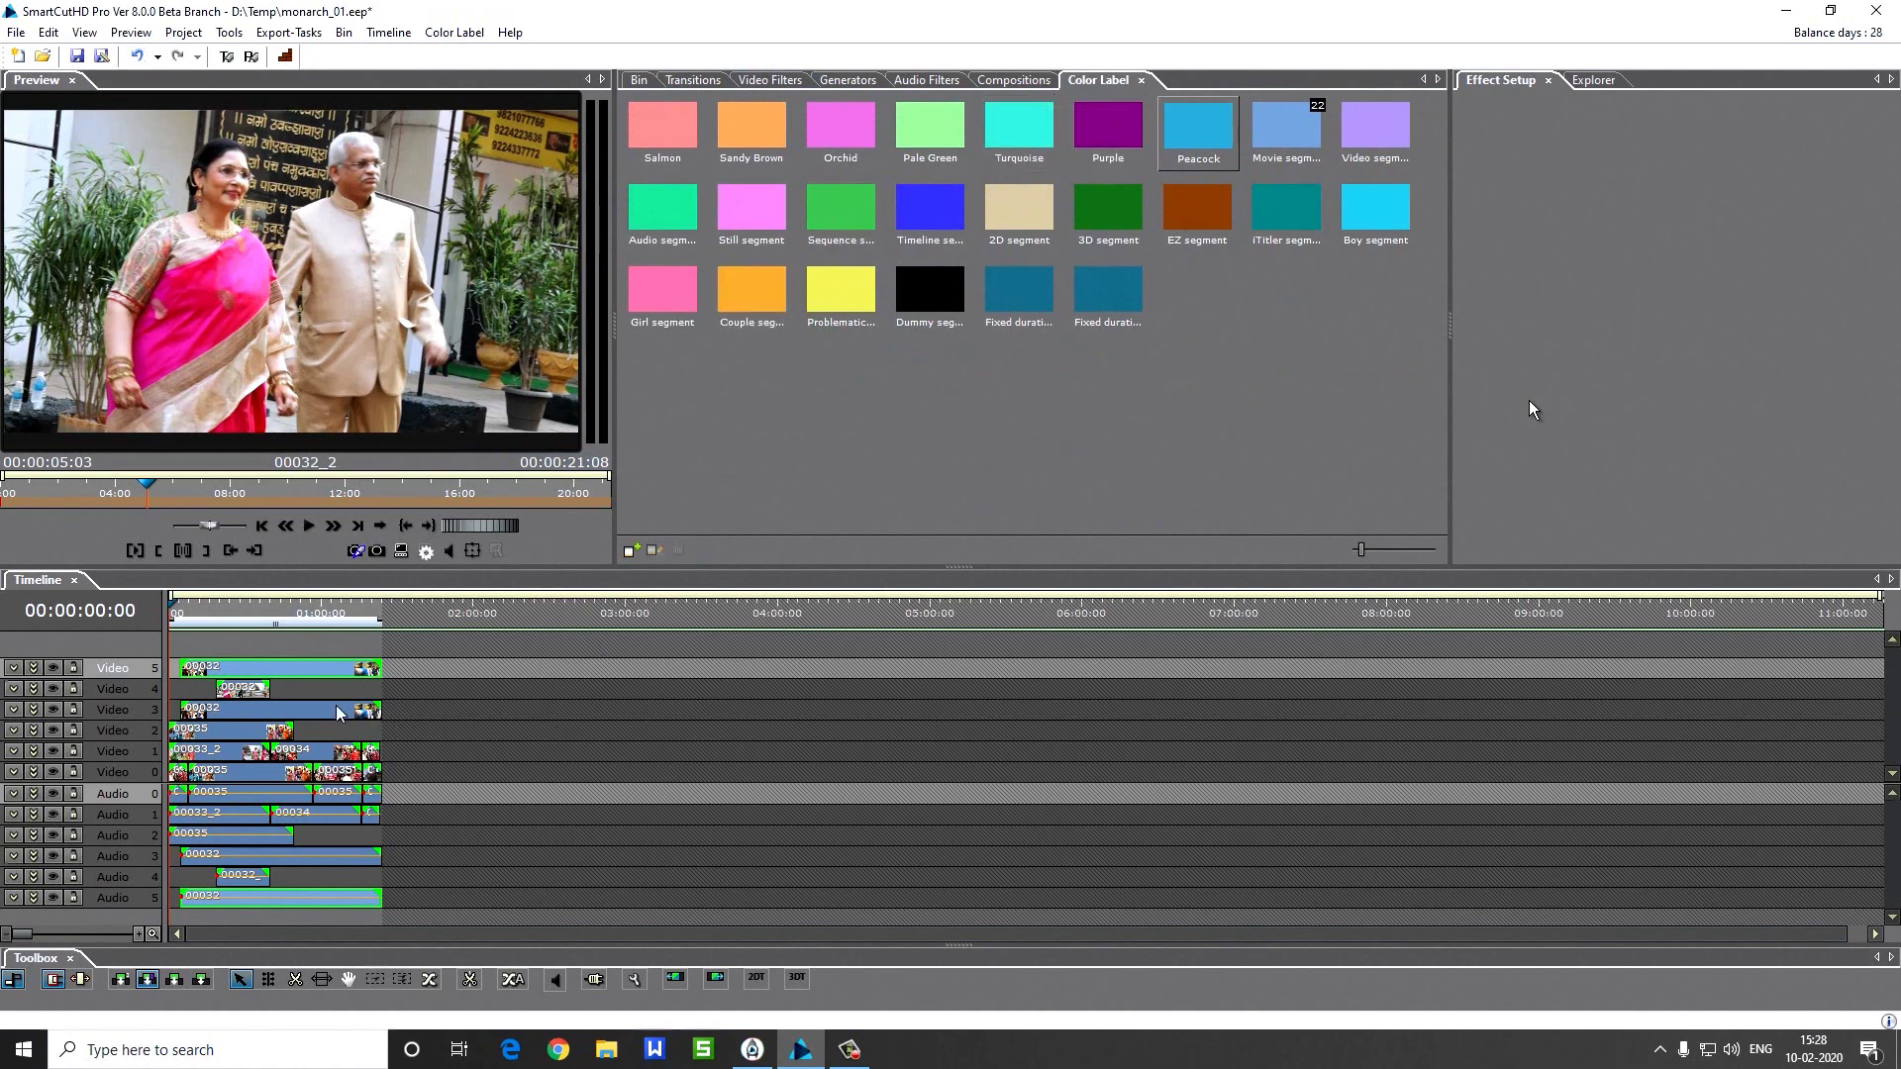
pyautogui.click(286, 756)
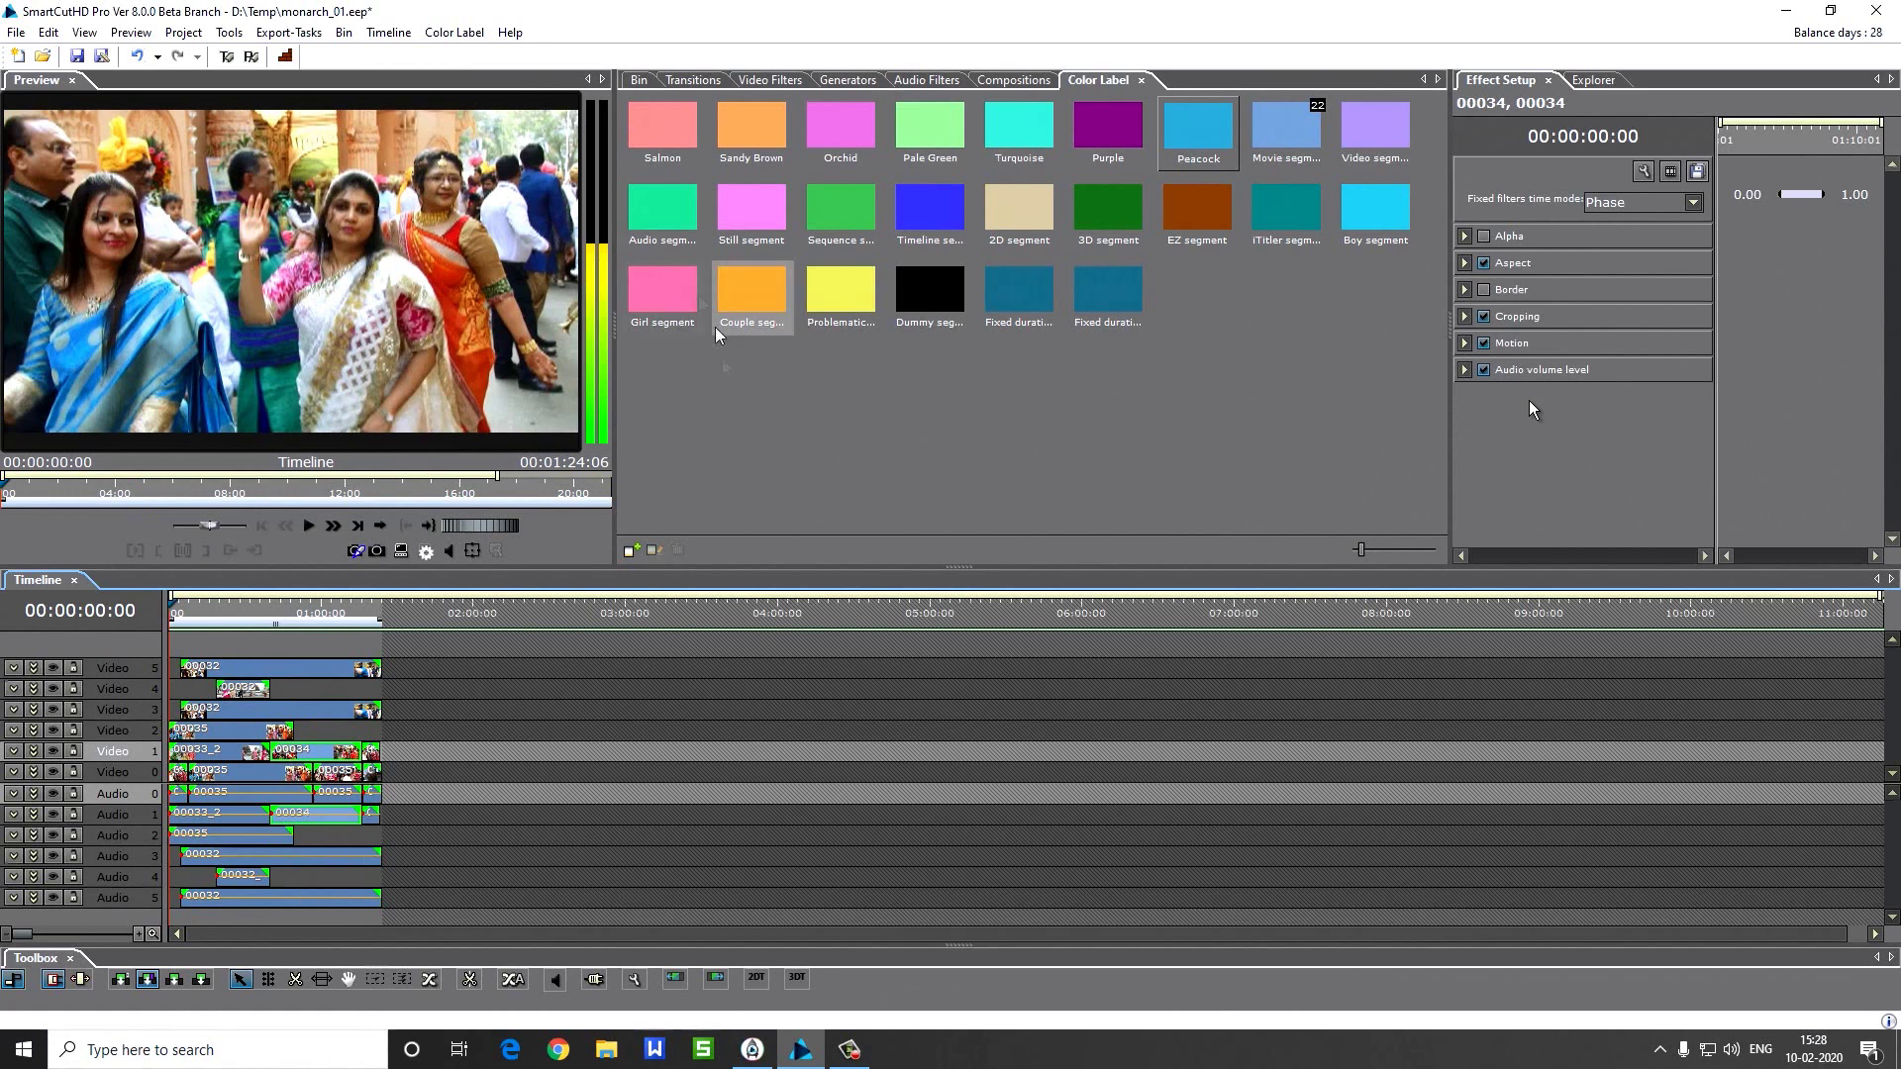
# Import the song "[Songs.PK] 02 - Agneepath - O Saiyyan" from the Audio folder into the bin and place it on track Audio 3
pyautogui.click(638, 80)
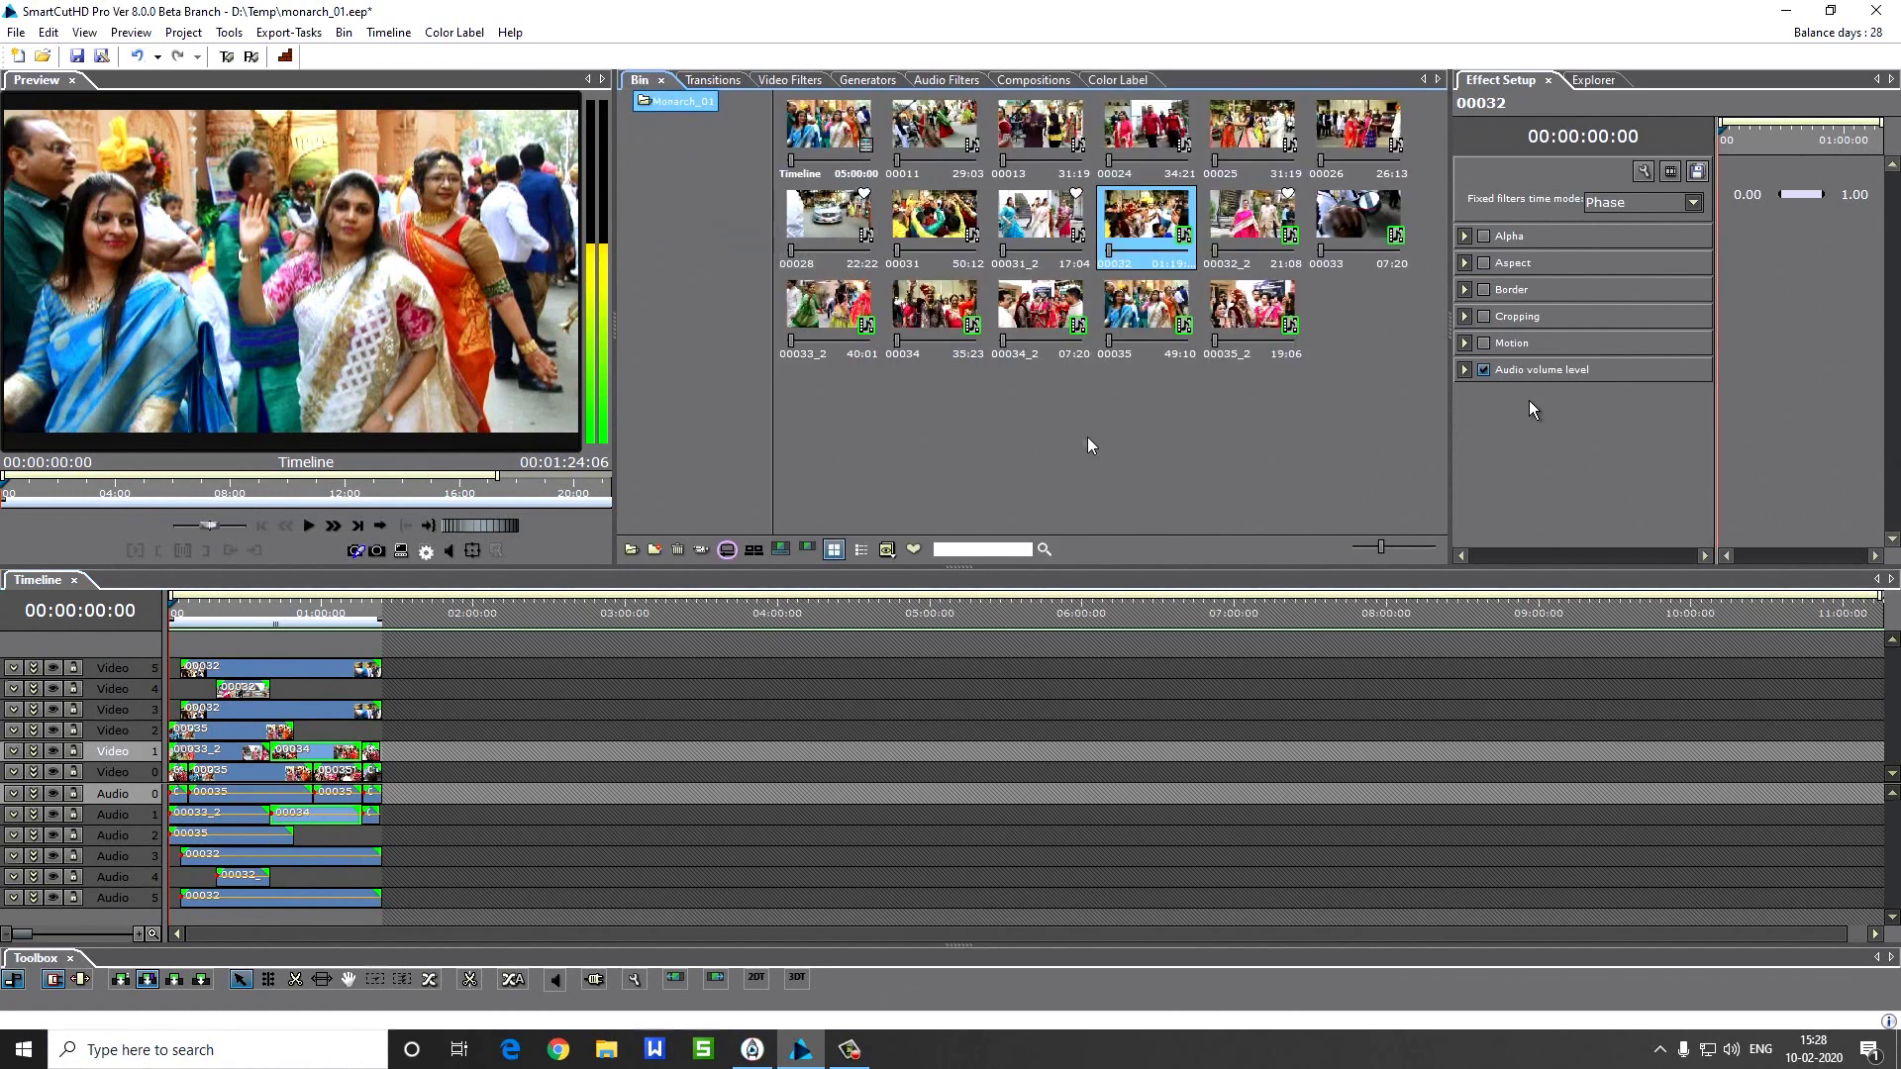
pyautogui.doubleClick(990, 401)
pyautogui.doubleClick(784, 407)
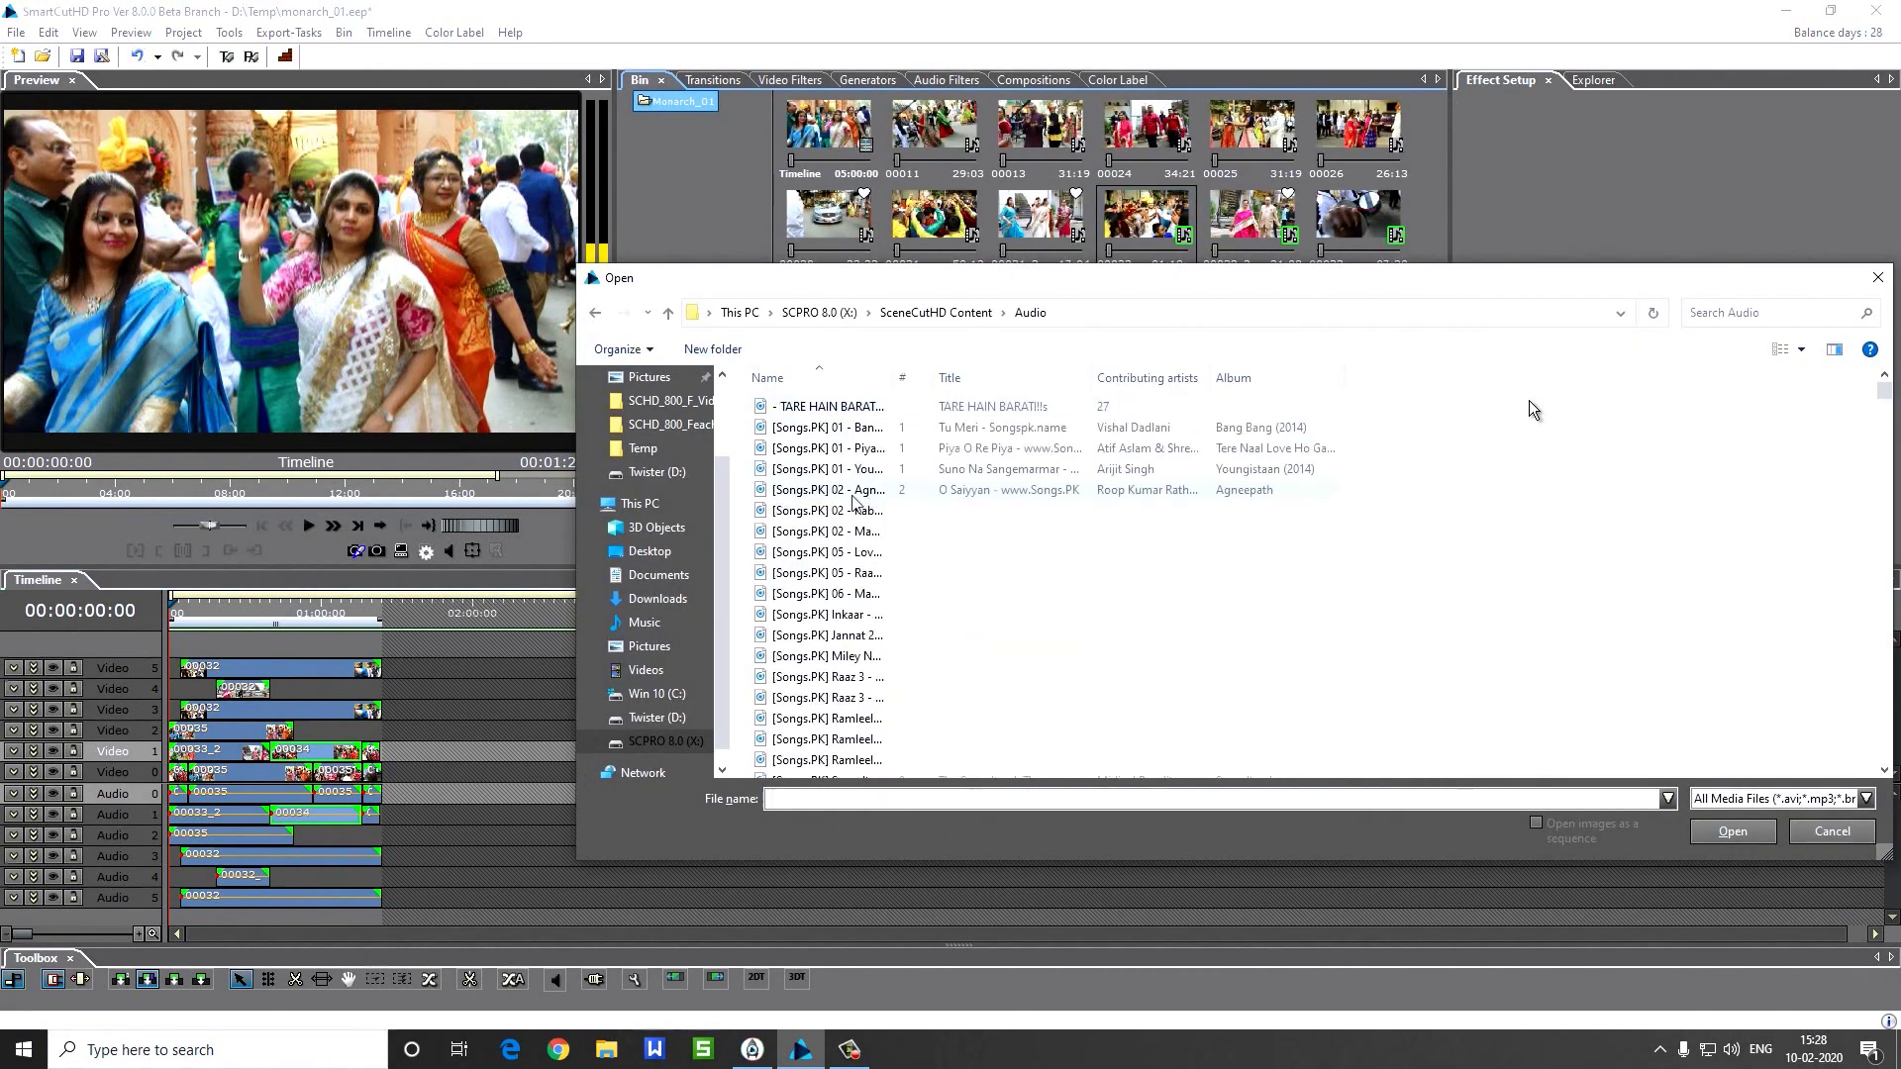
pyautogui.click(854, 491)
pyautogui.click(1723, 833)
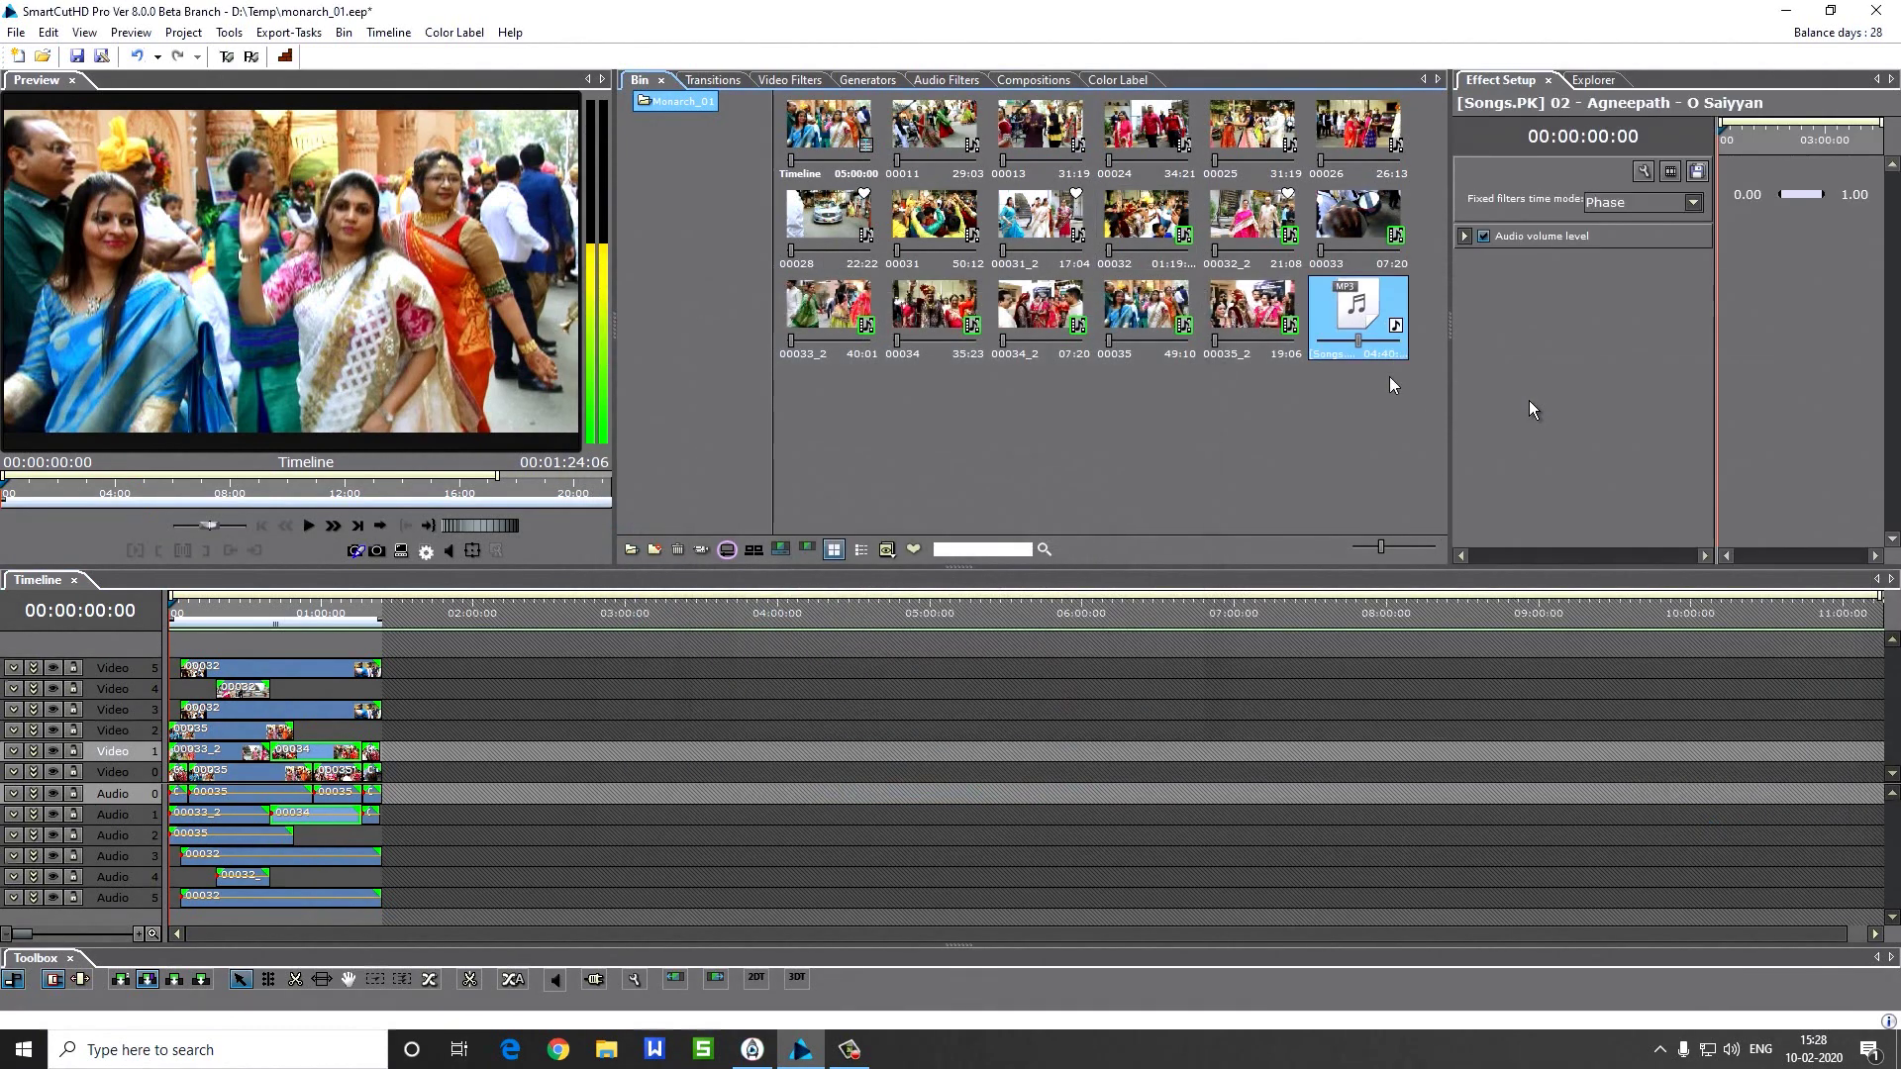
pyautogui.moveTo(1184, 563); pyautogui.dragTo(445, 853)
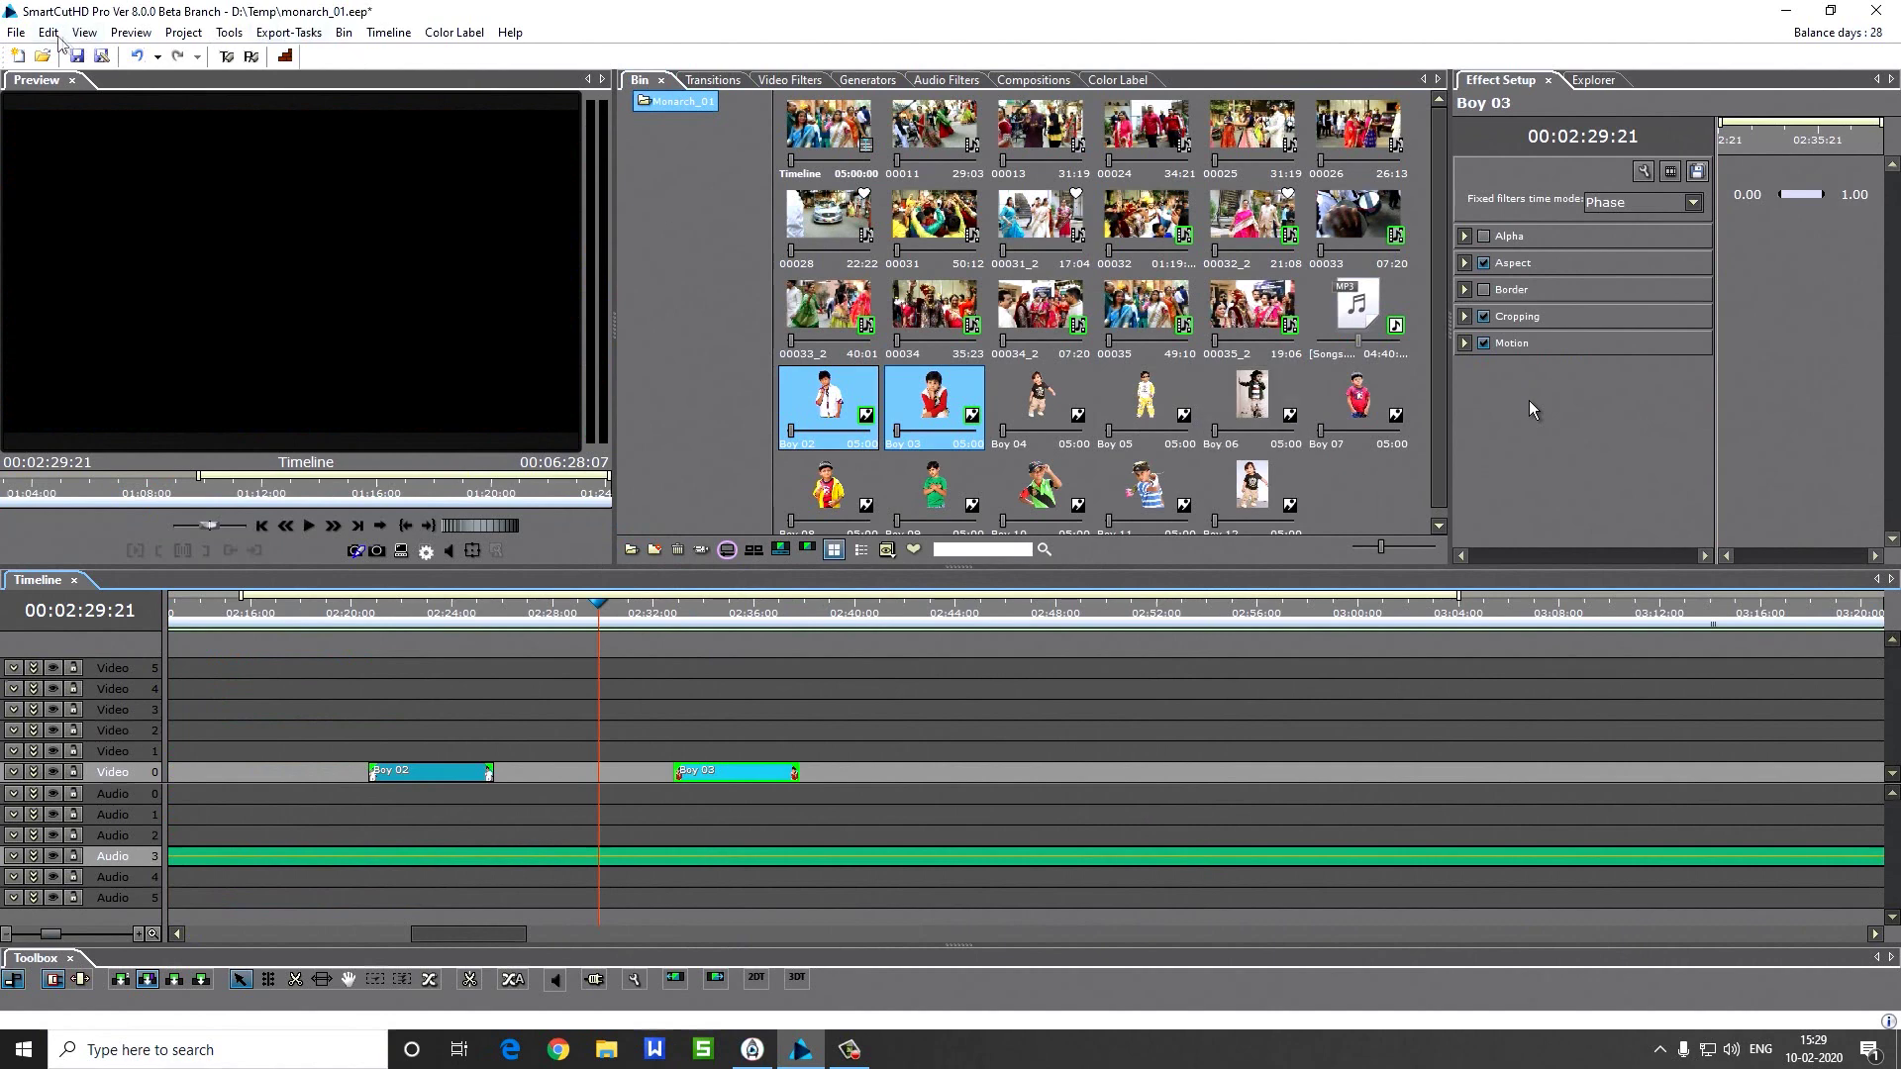
# Review the default label colours for each segment type in the Label preferences and close the preferences
pyautogui.click(50, 34)
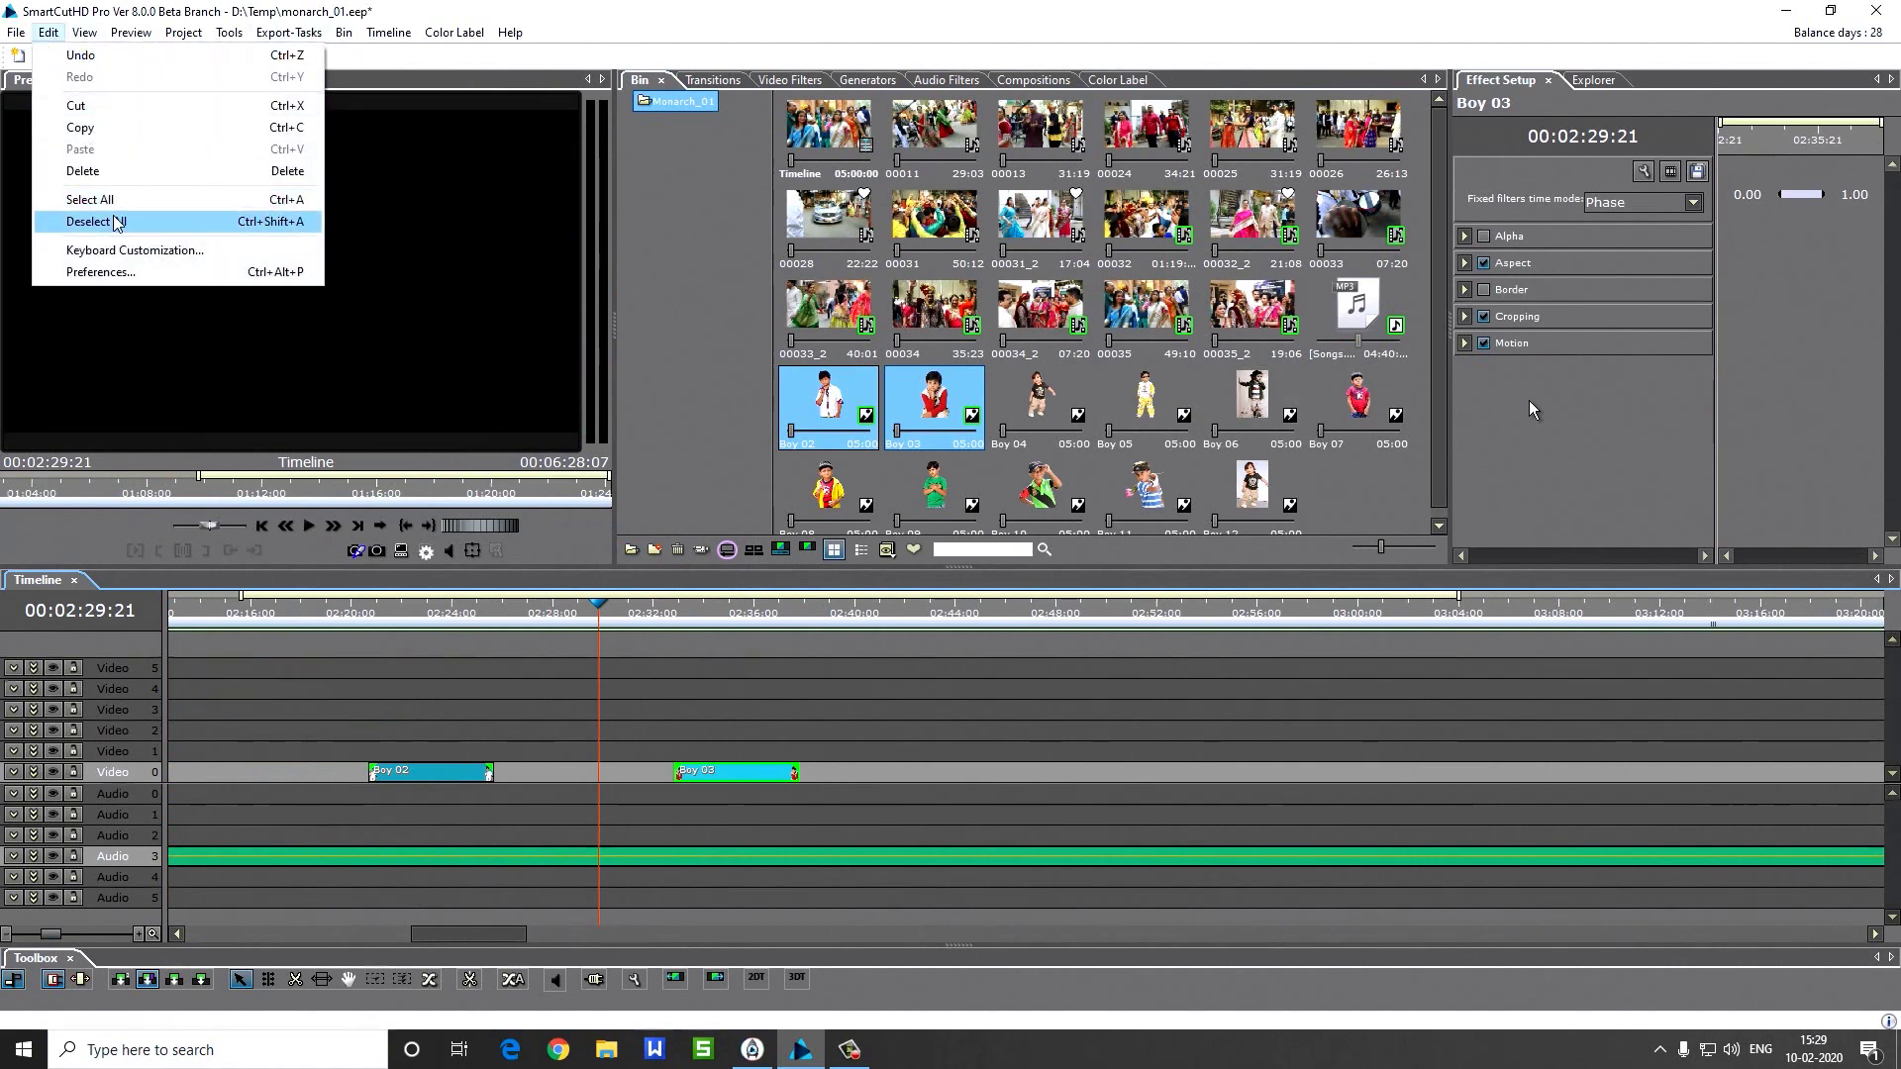
pyautogui.click(109, 273)
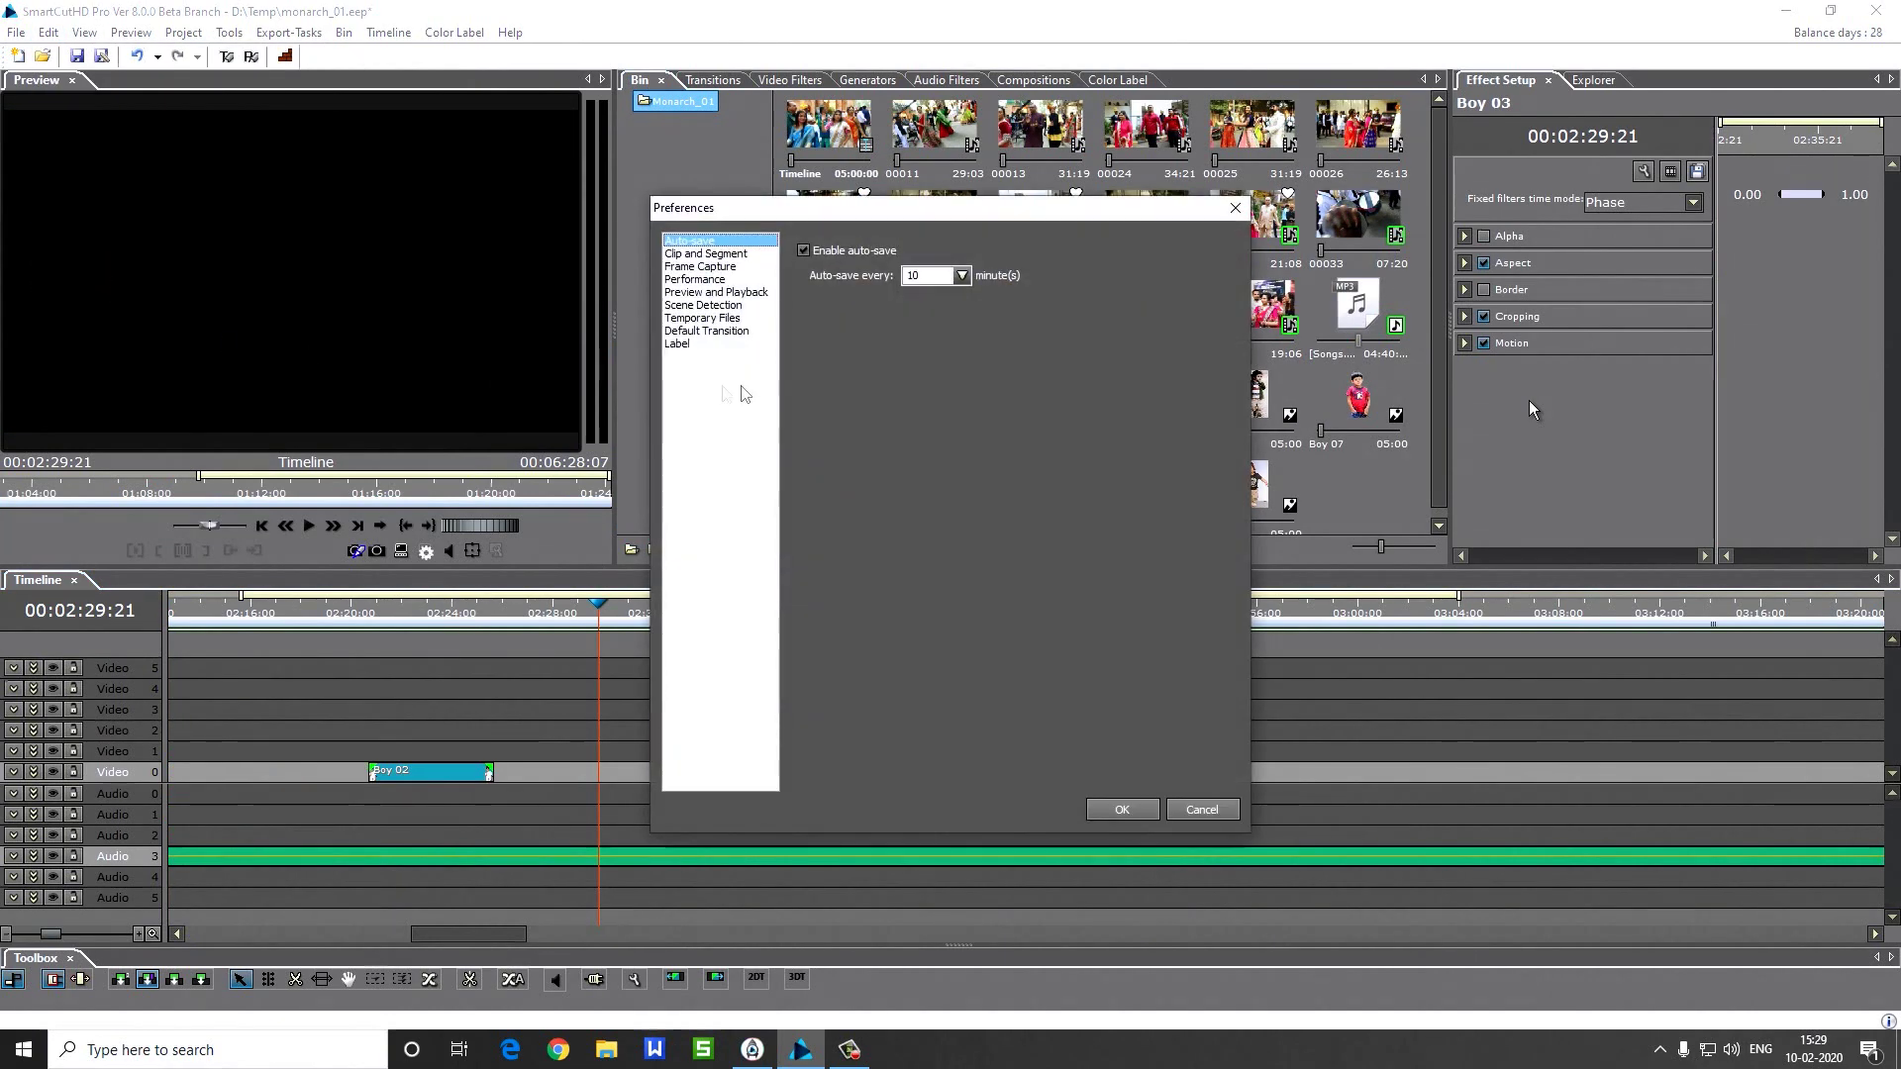
pyautogui.click(723, 342)
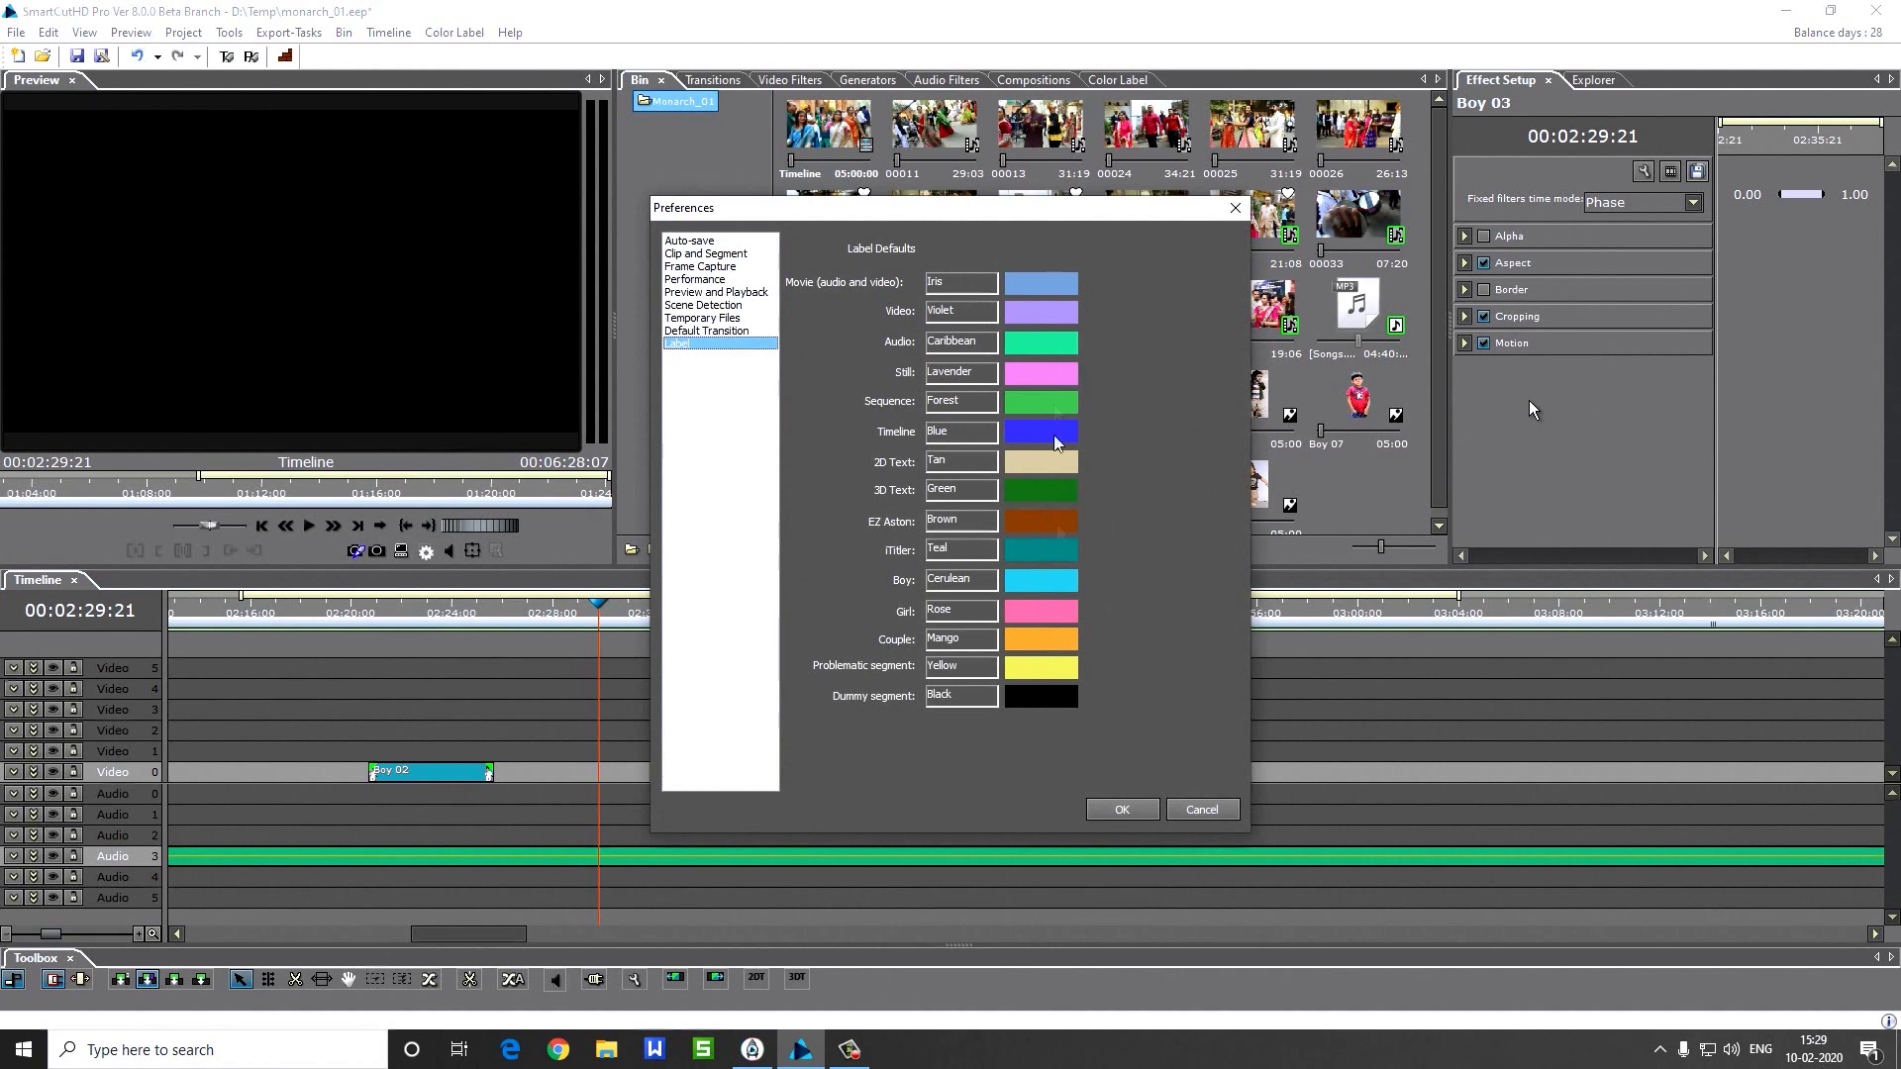
pyautogui.click(1122, 810)
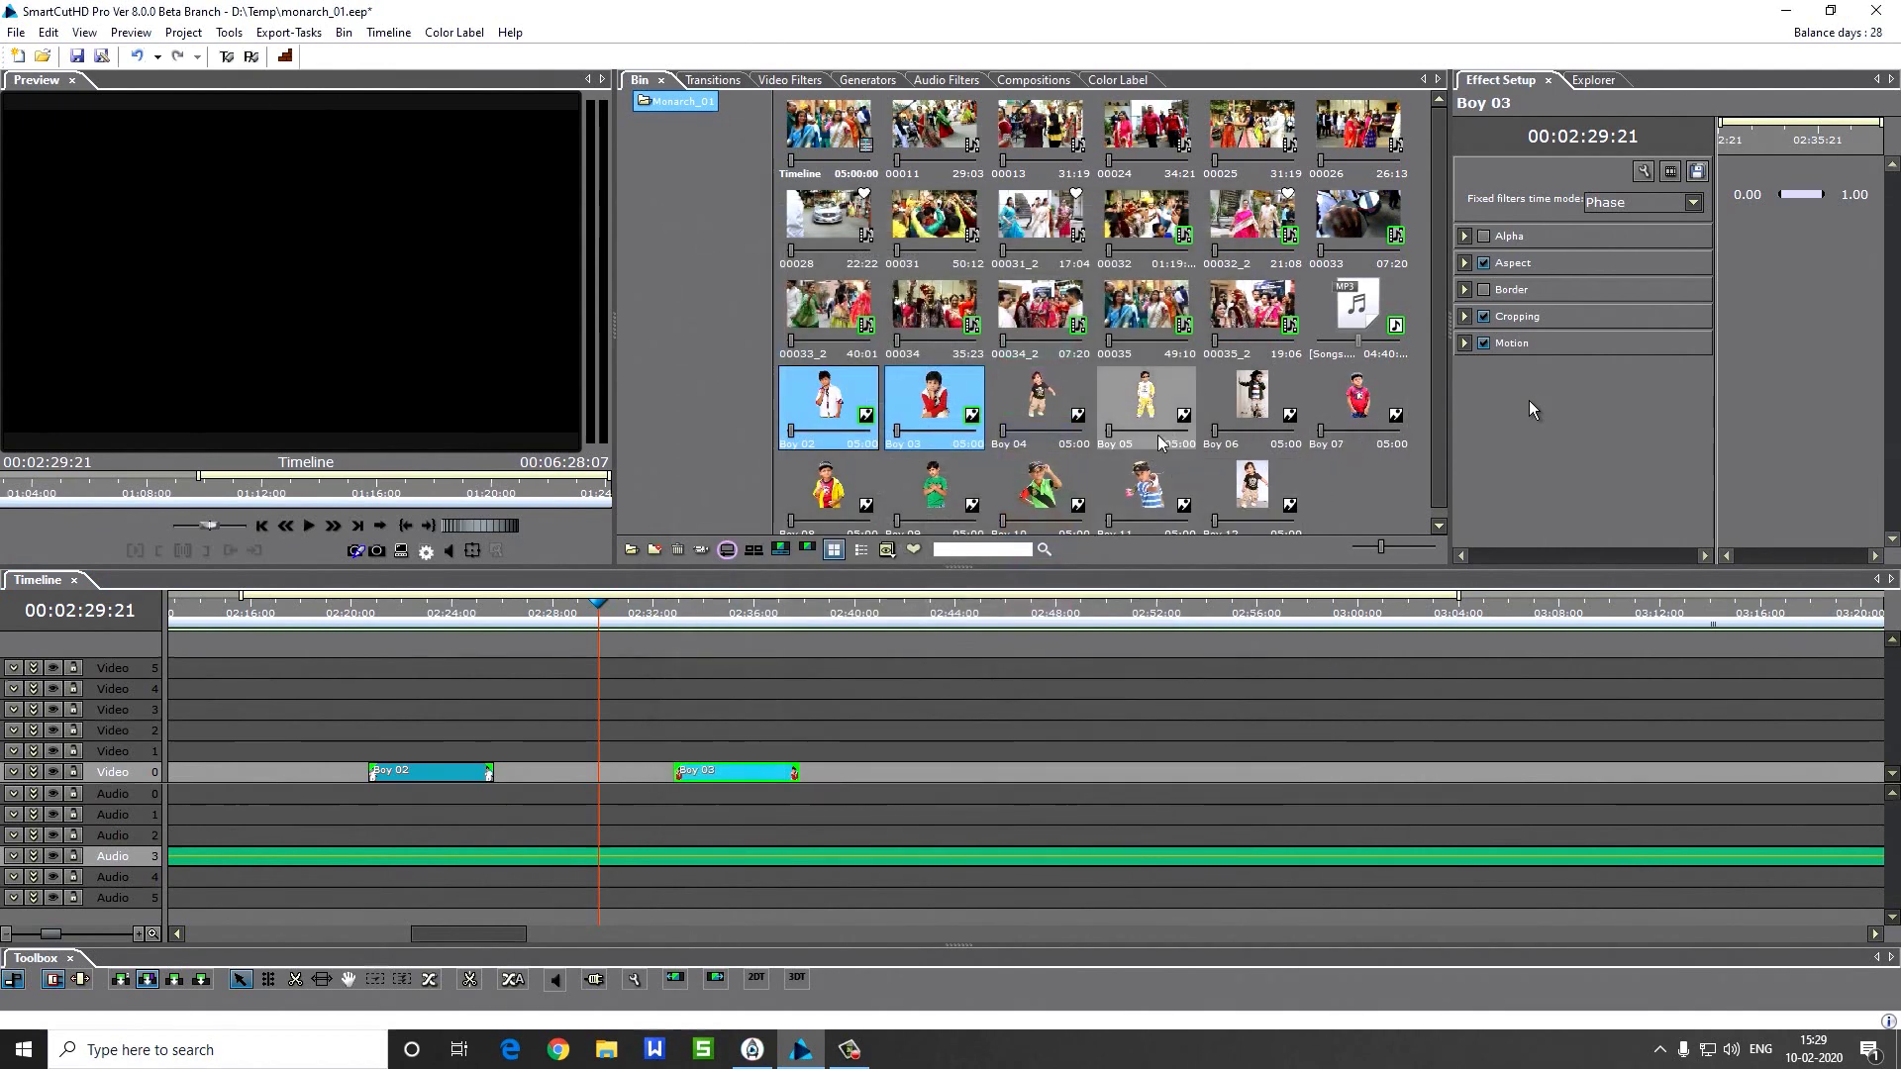
# Move the playhead to 00:02:41:21 to preview the Text/Titler clip on track Video 0
pyautogui.click(904, 621)
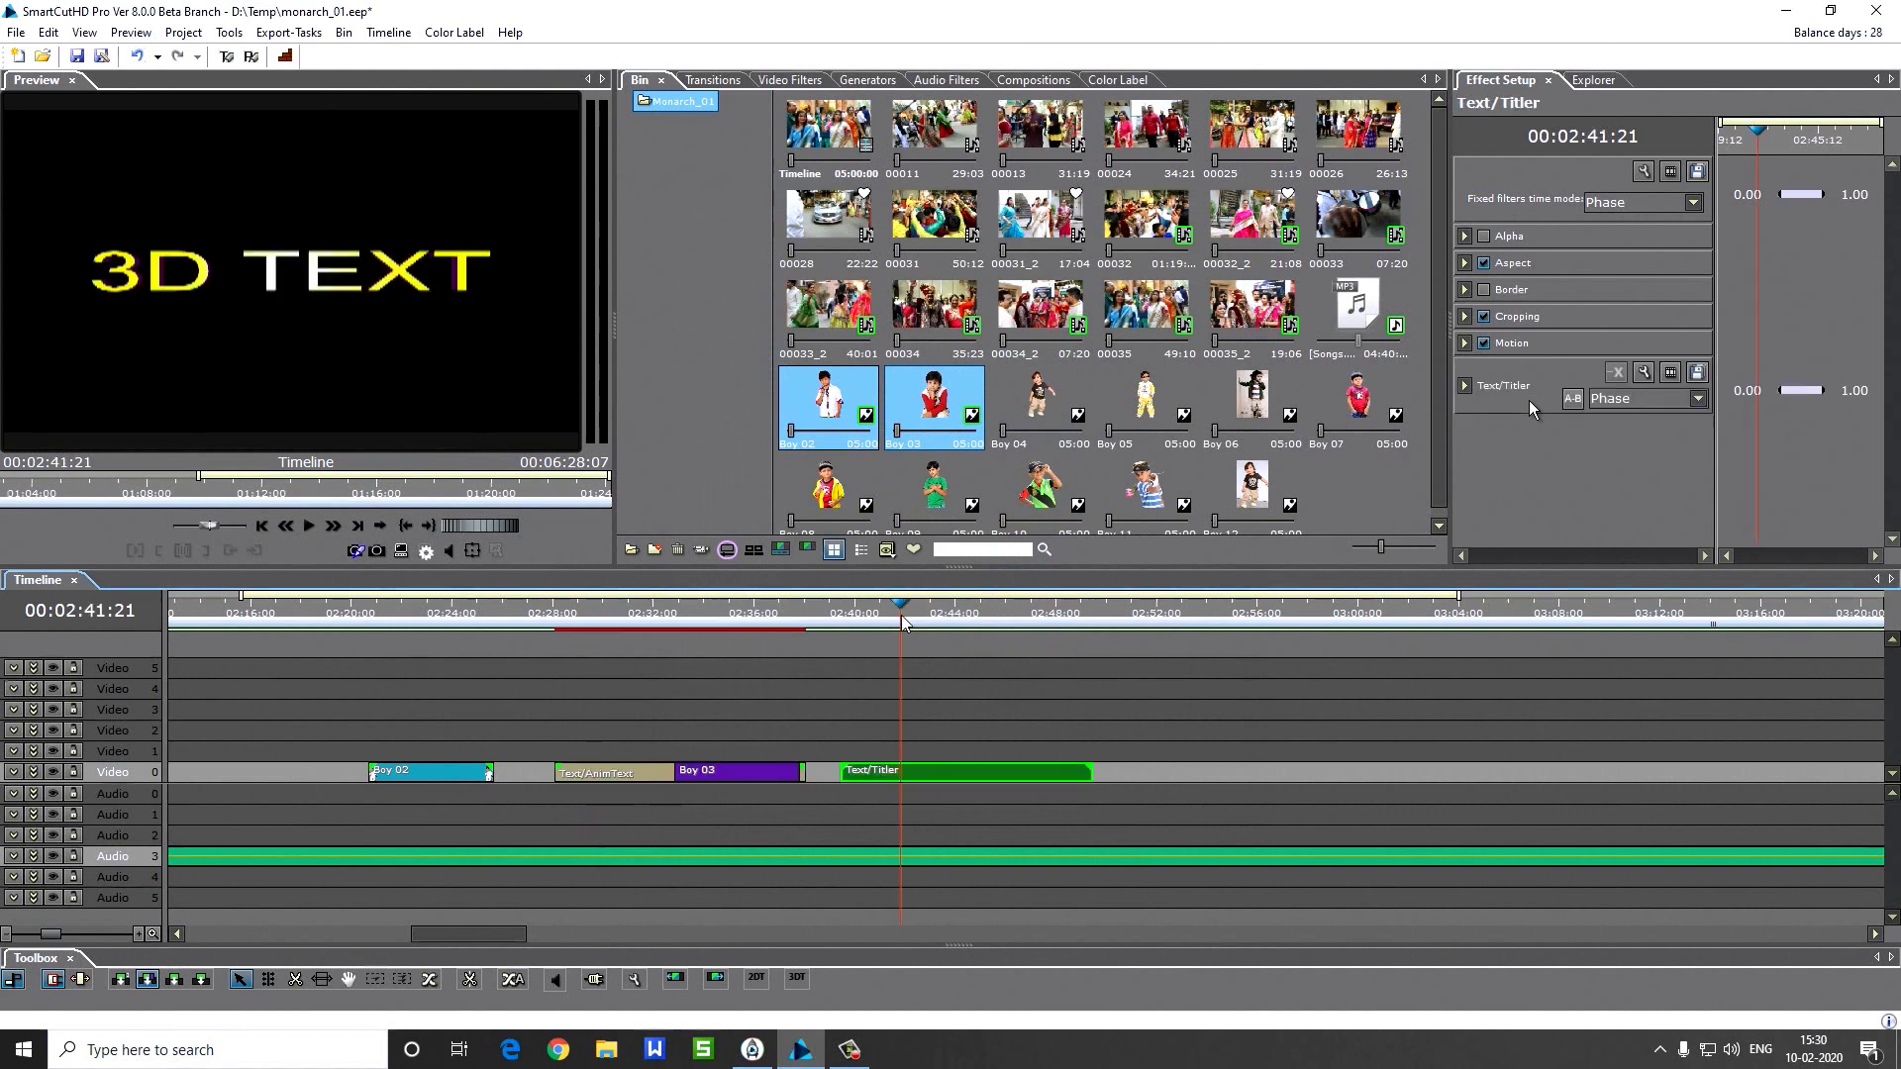